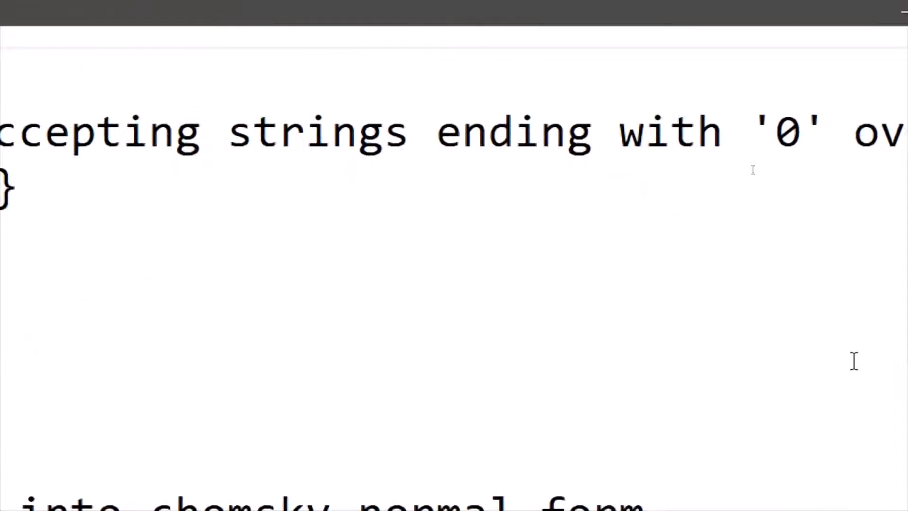
Reset the screen magnification to 100%, launch JFLAP from the desktop and open a new Finite Automaton editor
{"action": "key", "text": "super+minus"}
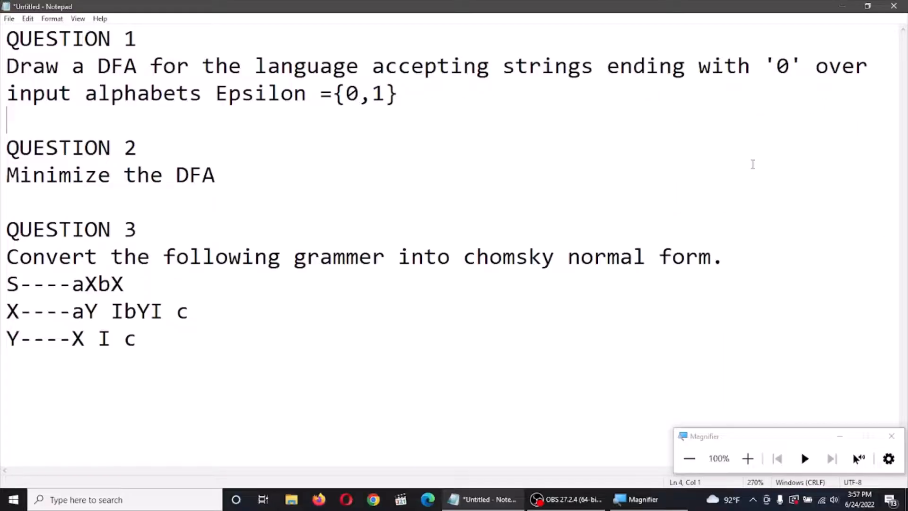
{"action": "left_click", "coordinate": [847, 8]}
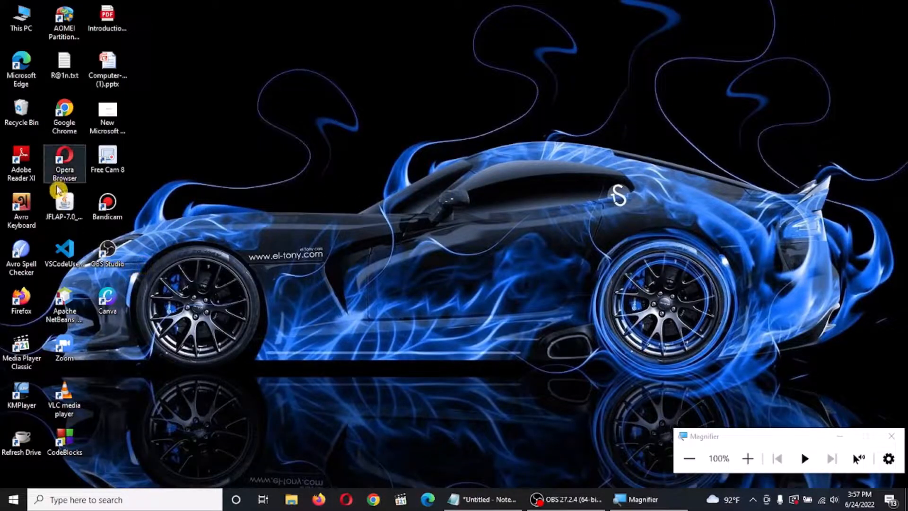
{"action": "left_click", "coordinate": [65, 208]}
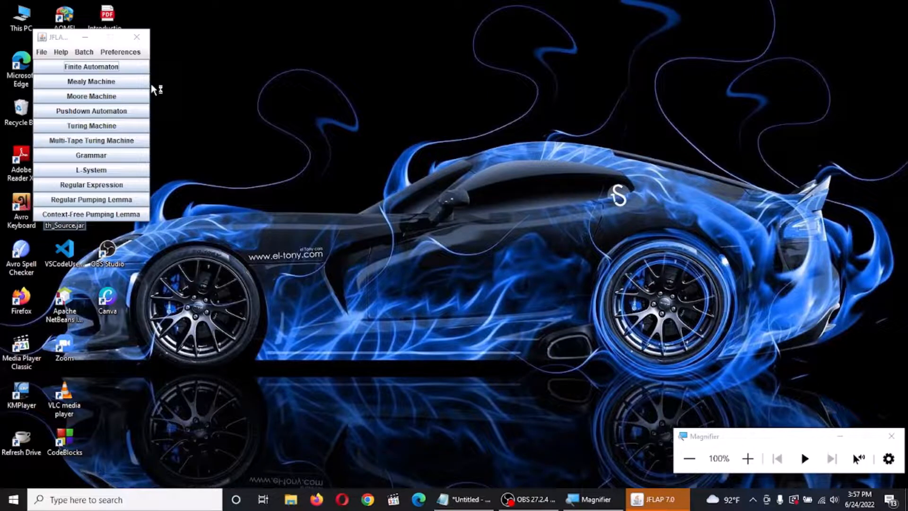
{"action": "left_click", "coordinate": [107, 41]}
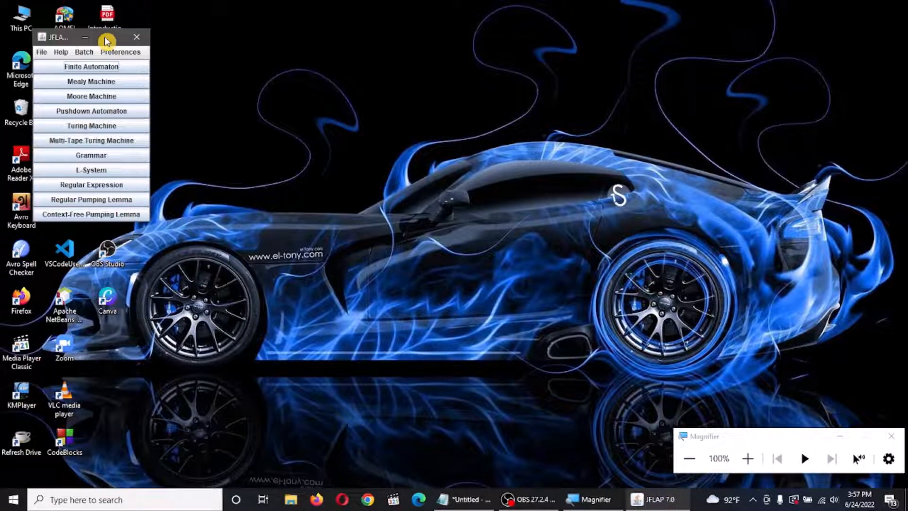
{"action": "left_click", "coordinate": [125, 67]}
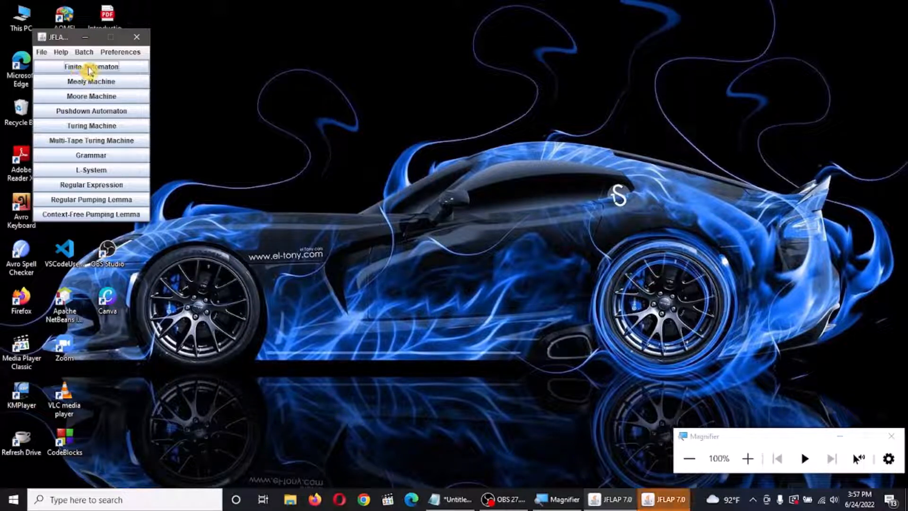
{"action": "left_click", "coordinate": [93, 68]}
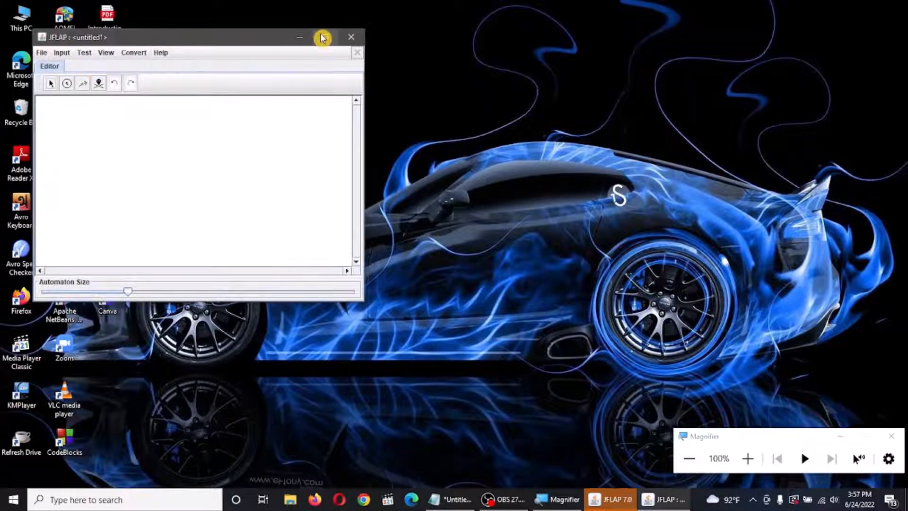
Move the untitled automaton editor window clear of the JFLAP launcher and enlarge it in width and height
{"action": "left_click_drag", "start_coordinate": [278, 40], "coordinate": [459, 52]}
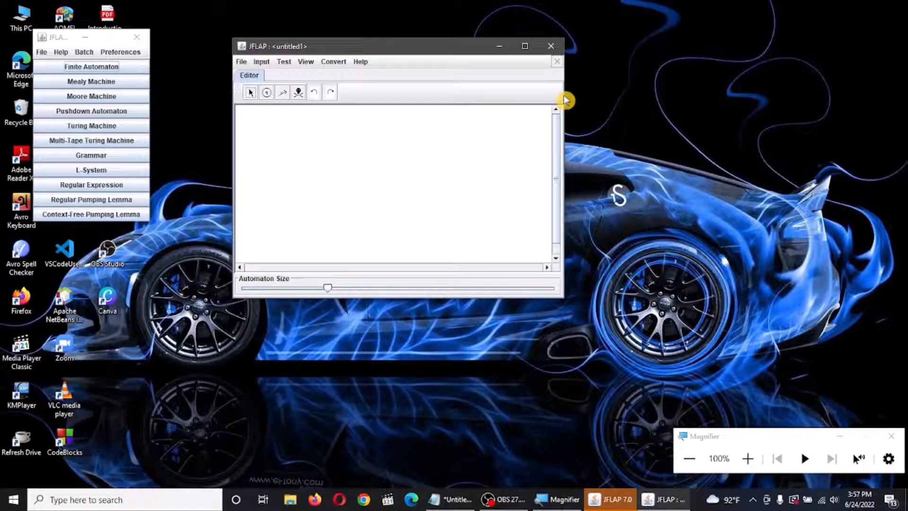
{"action": "left_click_drag", "start_coordinate": [566, 97], "coordinate": [695, 96]}
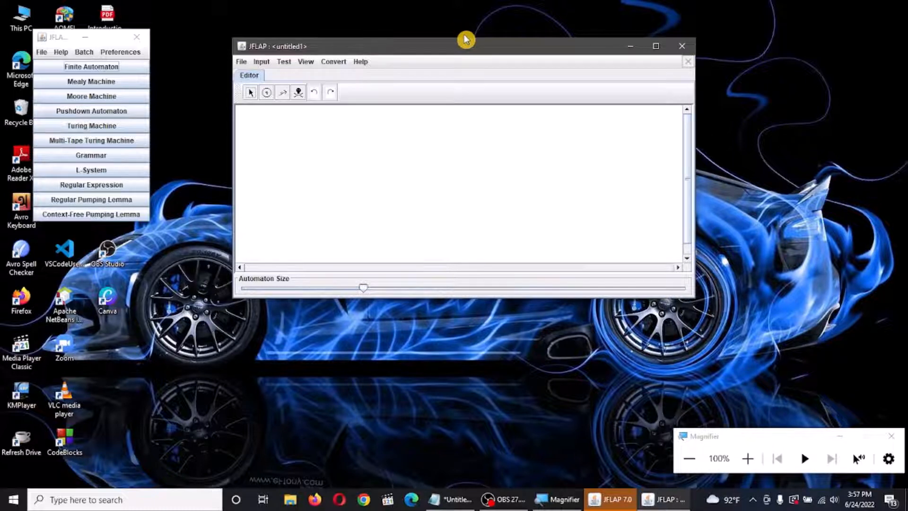
{"action": "left_click_drag", "start_coordinate": [465, 40], "coordinate": [465, 20]}
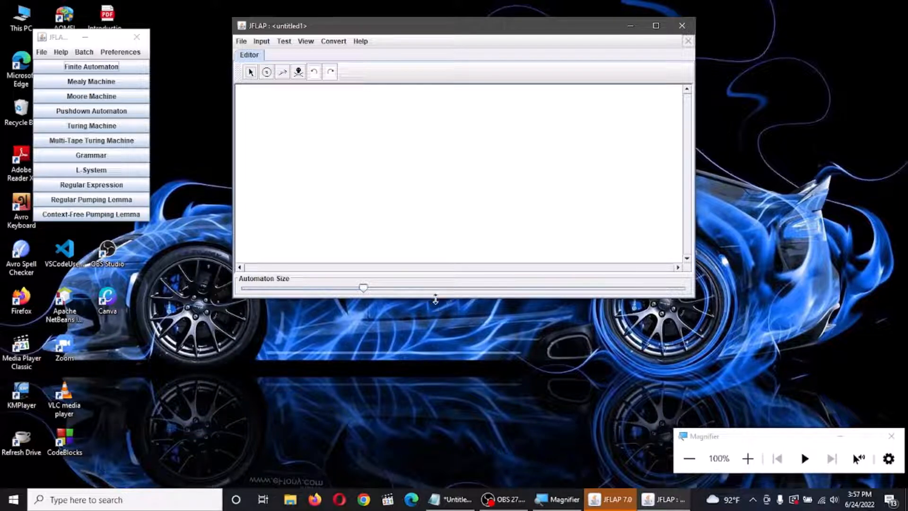
{"action": "left_click_drag", "start_coordinate": [437, 298], "coordinate": [437, 325]}
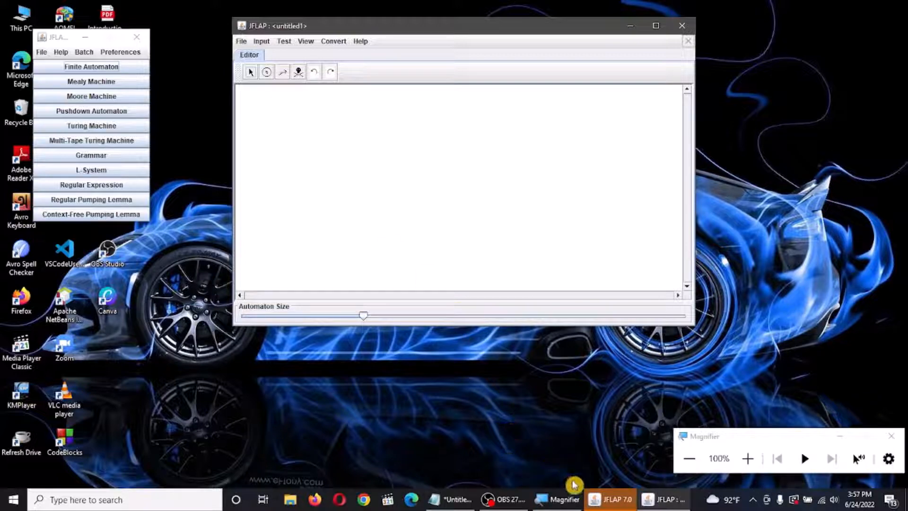
Bring up the Notepad question sheet behind the JFLAP editor and place the editor below the Question 1 text
{"action": "left_click", "coordinate": [455, 499]}
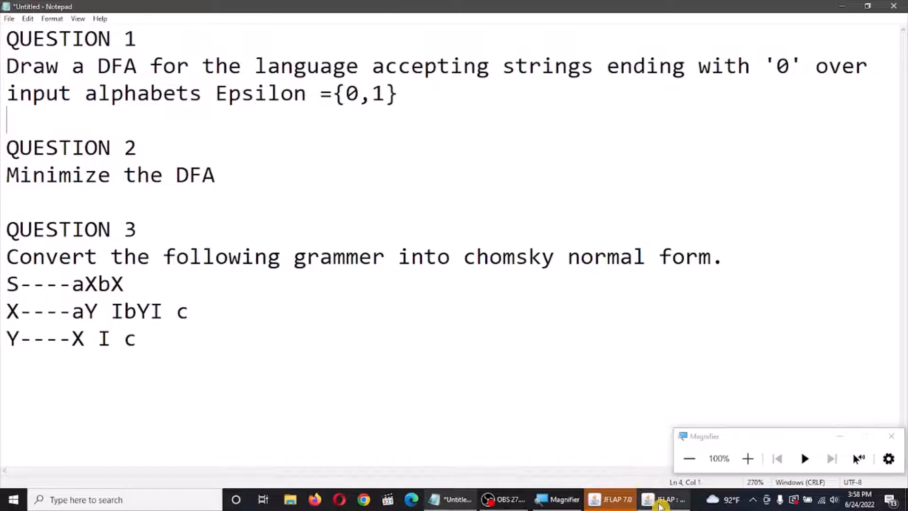
{"action": "left_click", "coordinate": [660, 505]}
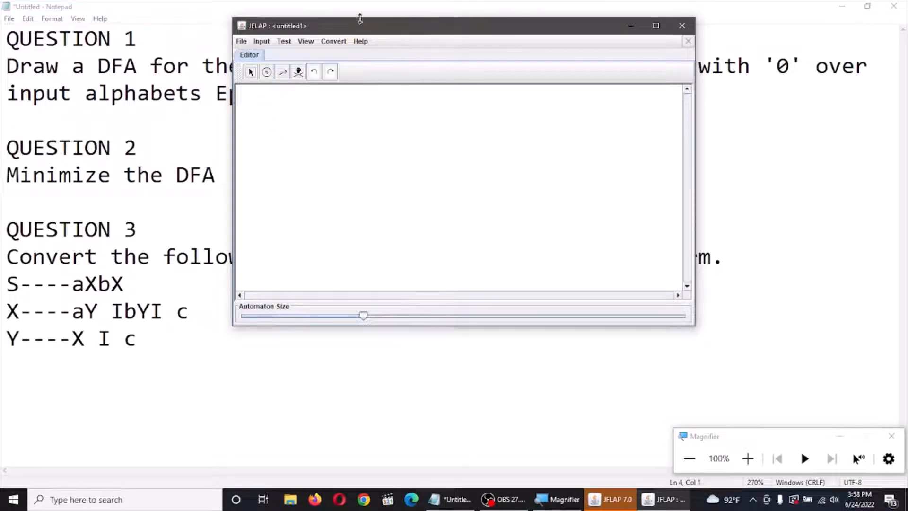
{"action": "left_click_drag", "start_coordinate": [367, 33], "coordinate": [406, 131]}
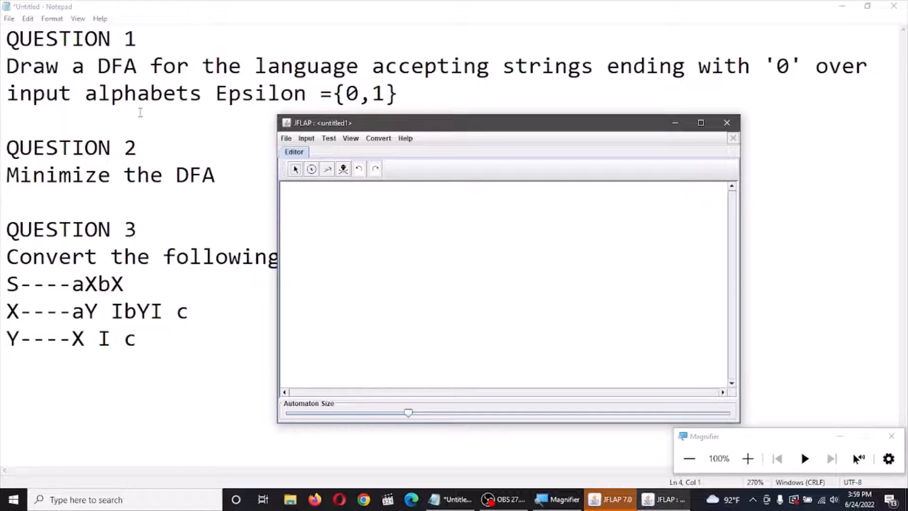
Place two states, q0 and q1, side by side on the automaton canvas
{"action": "left_click", "coordinate": [311, 171]}
{"action": "left_click", "coordinate": [313, 170]}
{"action": "left_click", "coordinate": [387, 250]}
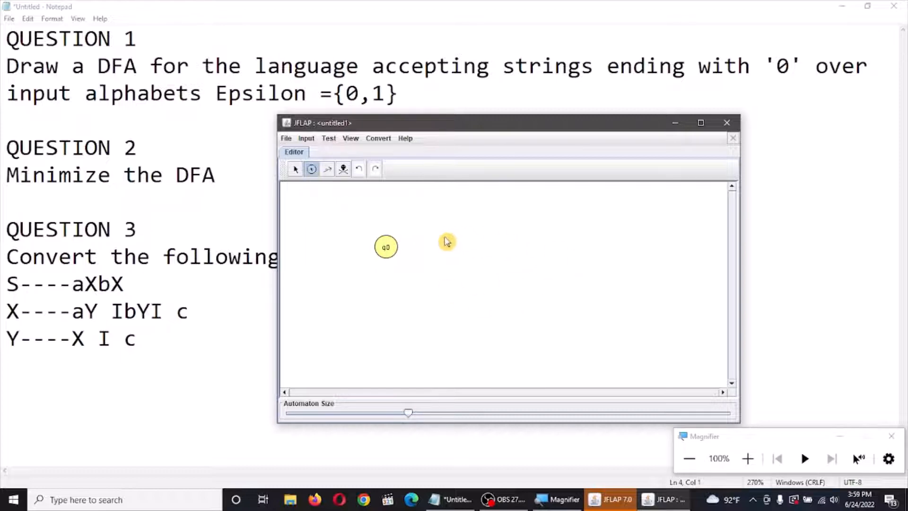
{"action": "left_click", "coordinate": [482, 247]}
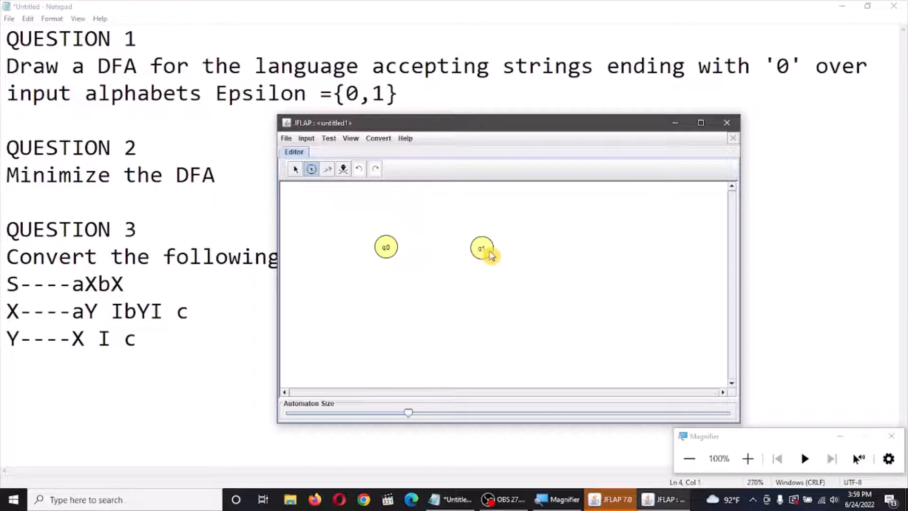
Add four more states, q2 and q3 in the same row and q4 and q5 below
{"action": "left_click", "coordinate": [558, 249]}
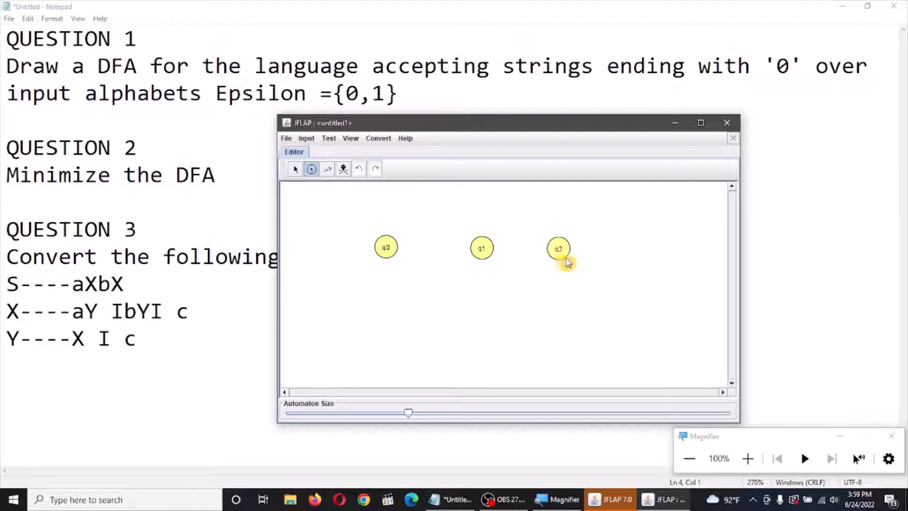
{"action": "left_click", "coordinate": [620, 248]}
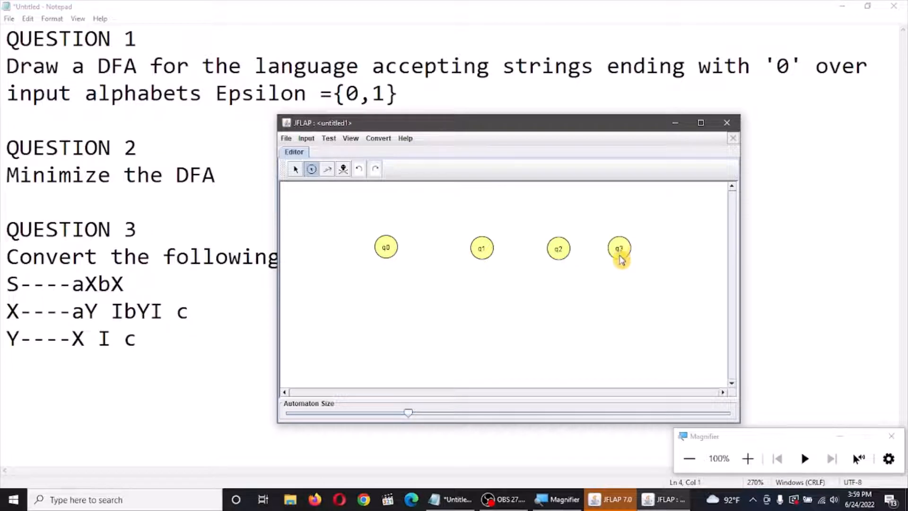
{"action": "left_click", "coordinate": [402, 292]}
{"action": "left_click", "coordinate": [467, 292]}
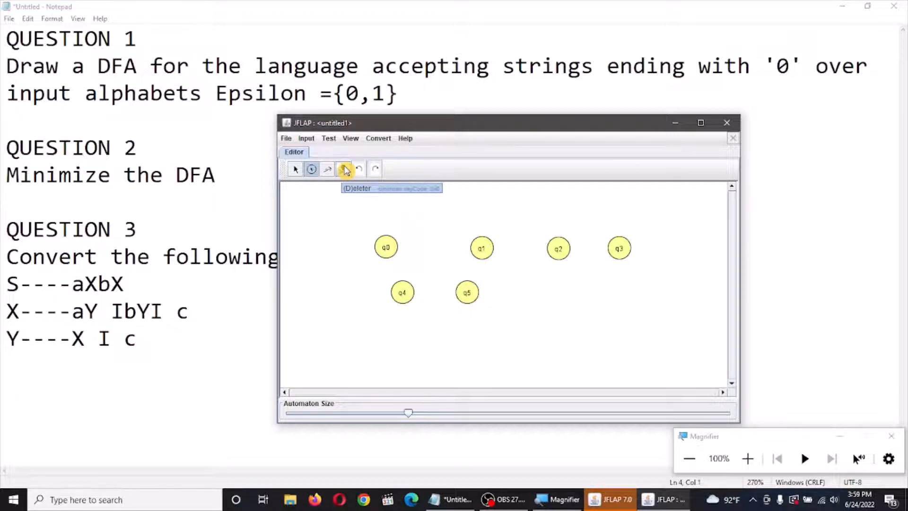
Delete the extra states q2, q3, q4 and q5 with the Deleter tool
{"action": "left_click", "coordinate": [345, 170]}
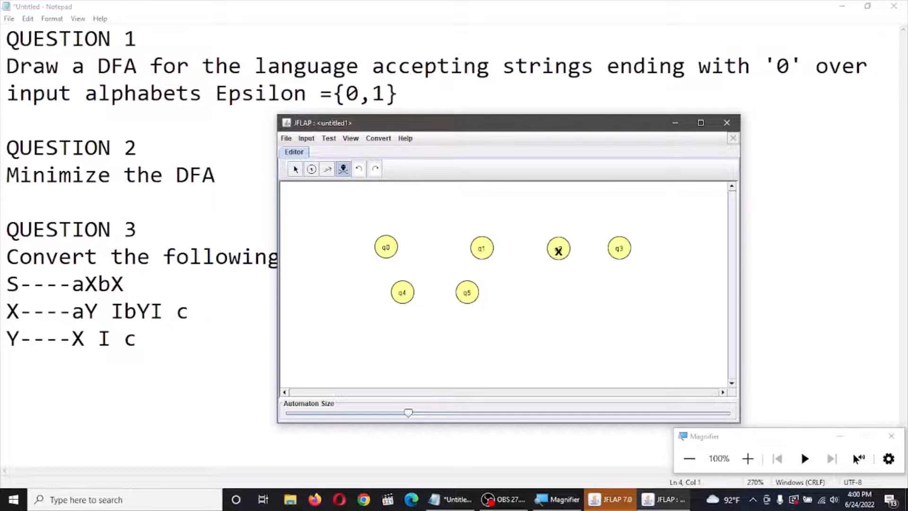
{"action": "left_click", "coordinate": [559, 250]}
{"action": "left_click", "coordinate": [620, 248]}
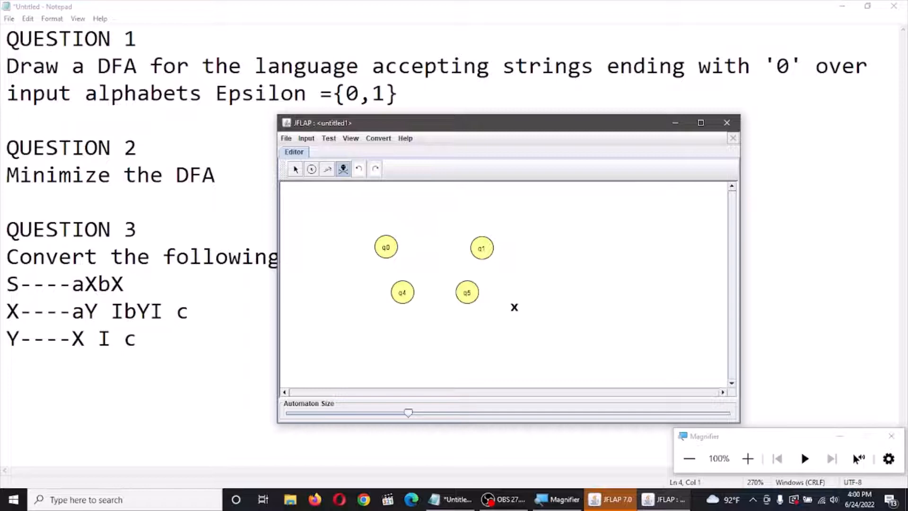
{"action": "left_click", "coordinate": [403, 292]}
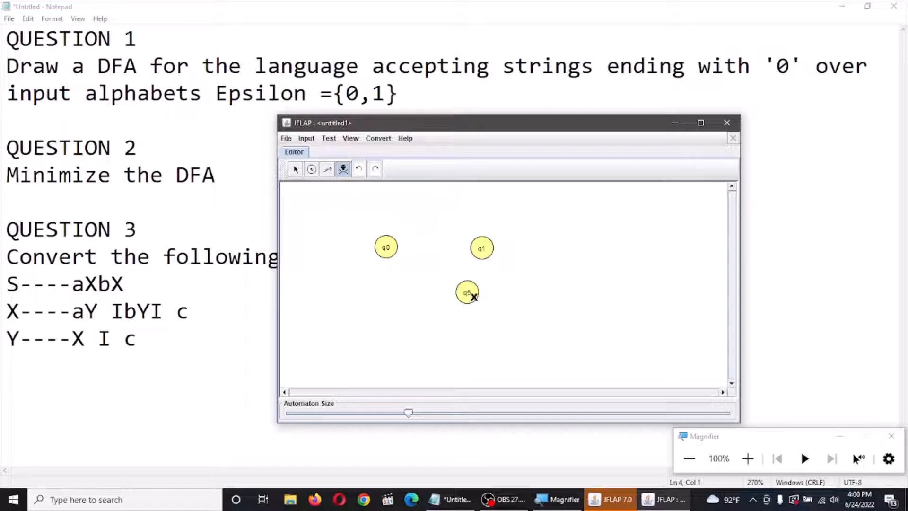
{"action": "left_click", "coordinate": [474, 297]}
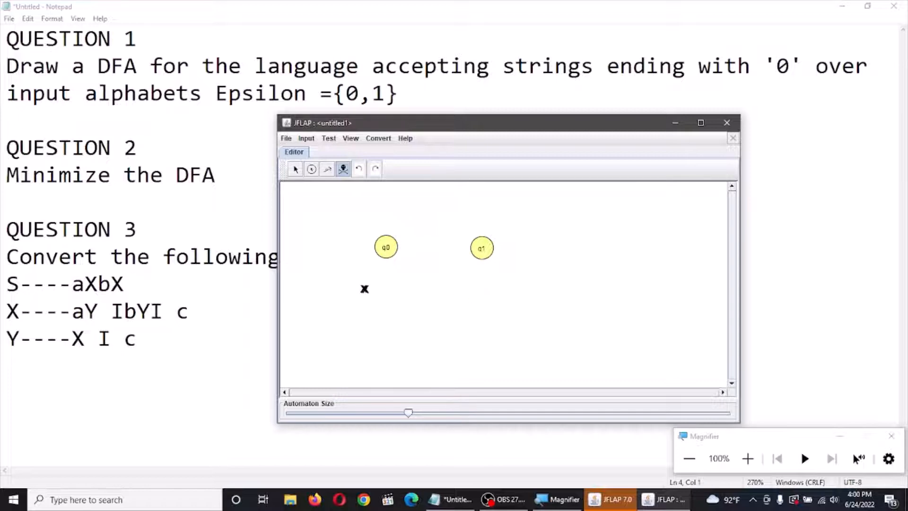
Make q0 the initial state using the Attribute Editor
{"action": "left_click", "coordinate": [295, 171]}
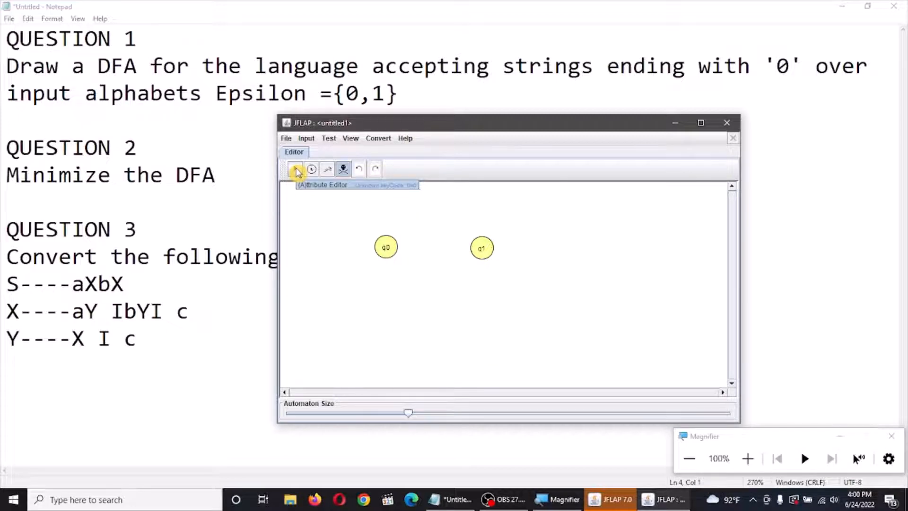
{"action": "left_click", "coordinate": [297, 170]}
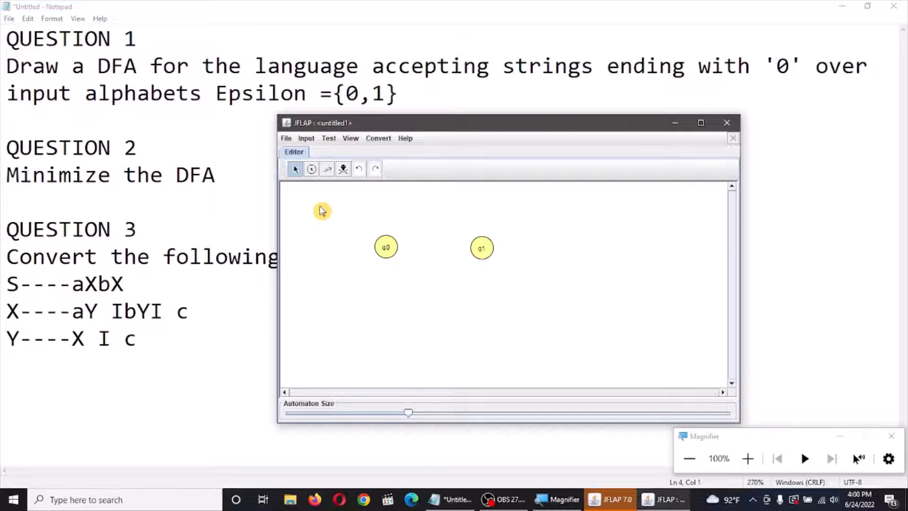
{"action": "left_click", "coordinate": [390, 248]}
{"action": "right_click", "coordinate": [392, 252]}
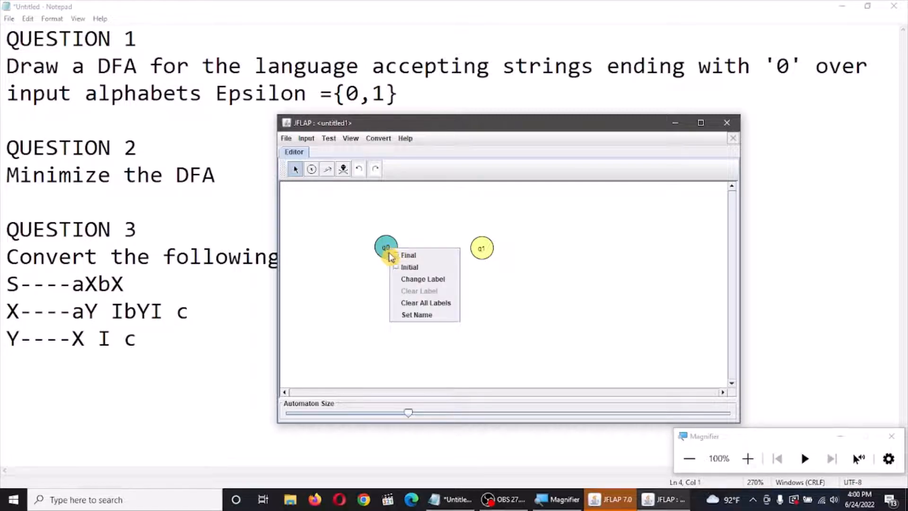
{"action": "left_click", "coordinate": [414, 268]}
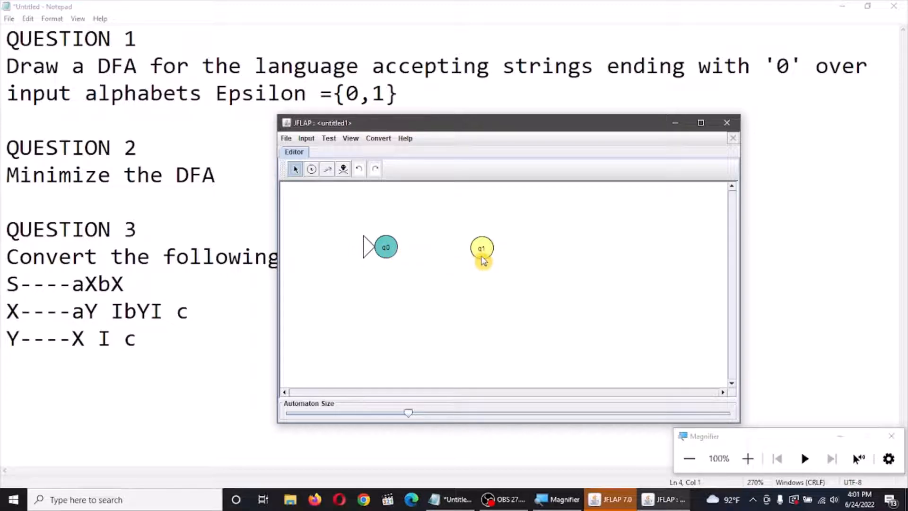
Create a transition from q0 to q1 labelled 0
{"action": "left_click", "coordinate": [328, 170]}
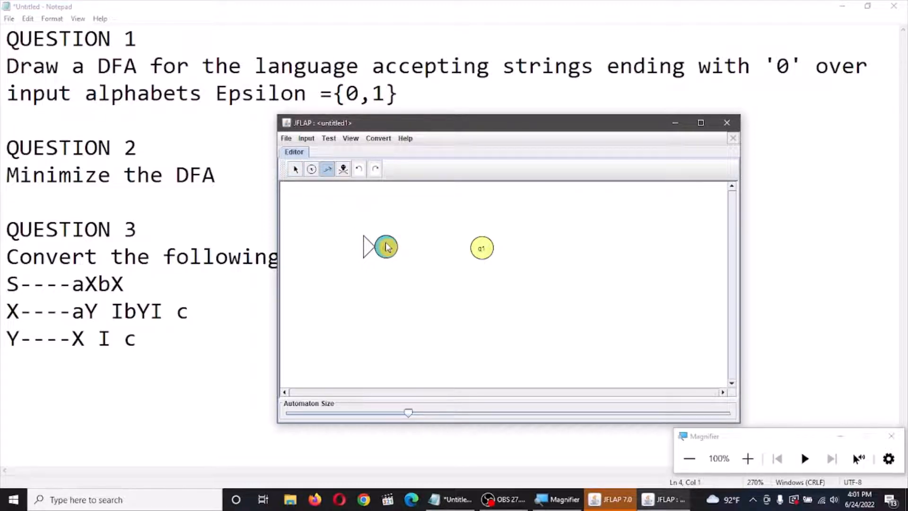
{"action": "left_click_drag", "start_coordinate": [386, 247], "coordinate": [486, 254]}
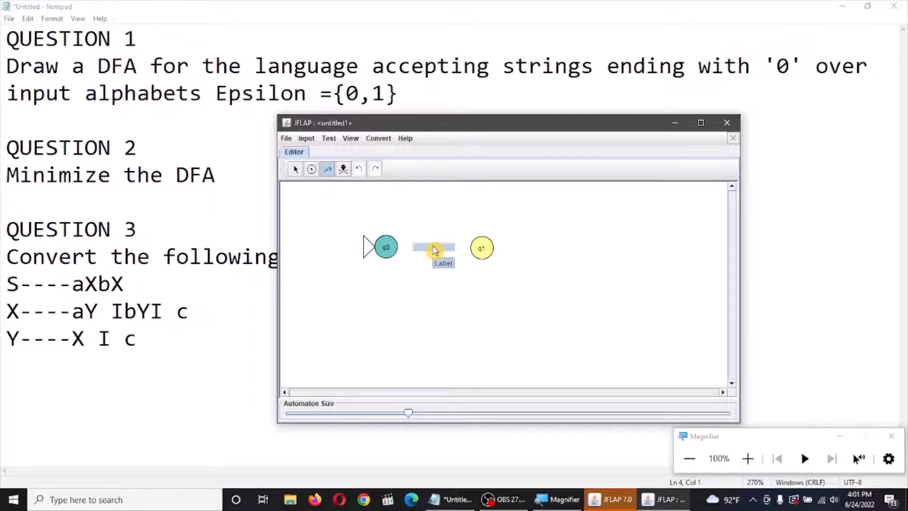
{"action": "type", "text": "0"}
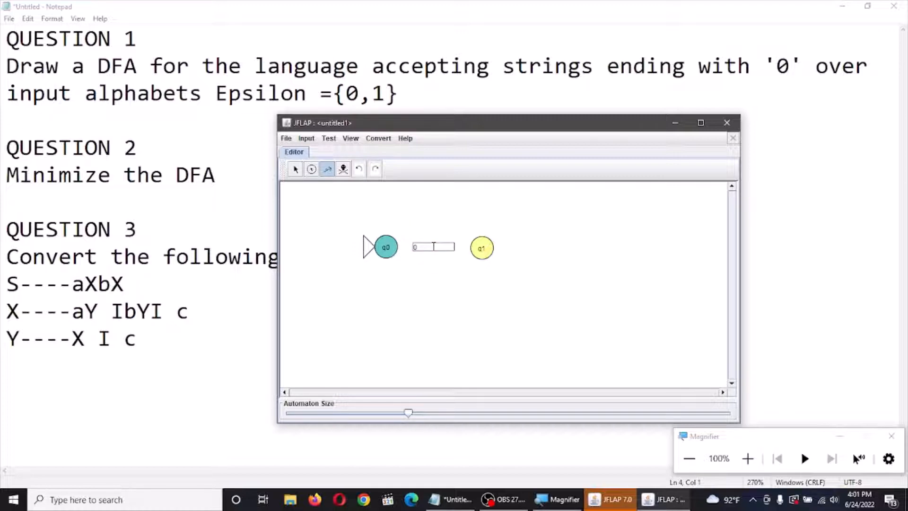
{"action": "left_click", "coordinate": [435, 250]}
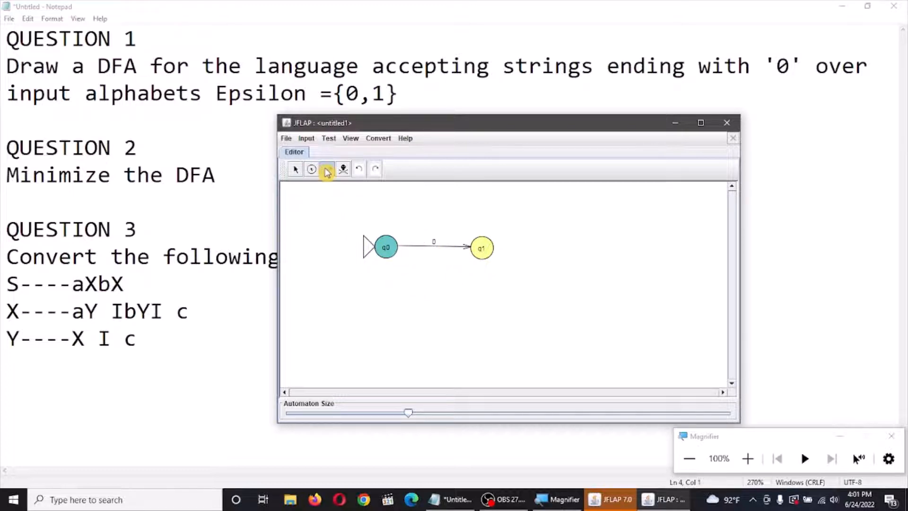
Create a return transition from q1 to q0 labelled 1
{"action": "left_click", "coordinate": [327, 169]}
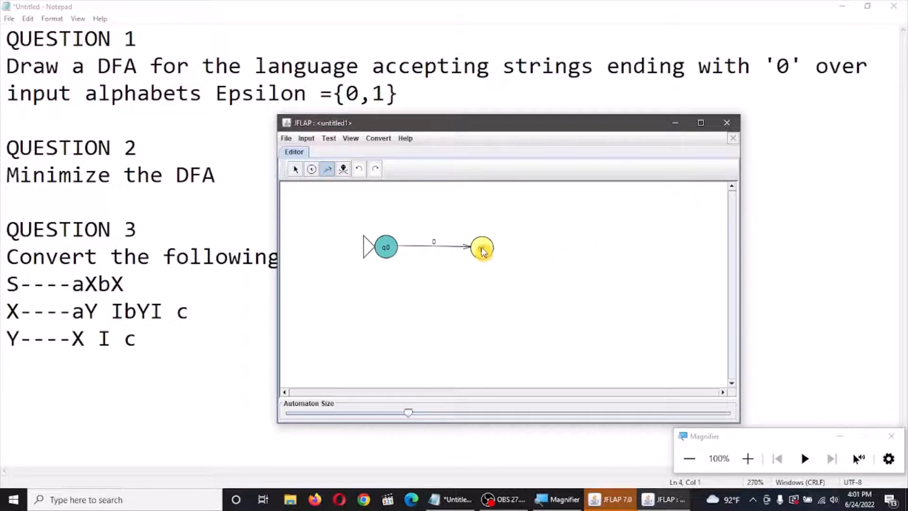
{"action": "left_click_drag", "start_coordinate": [483, 252], "coordinate": [380, 249]}
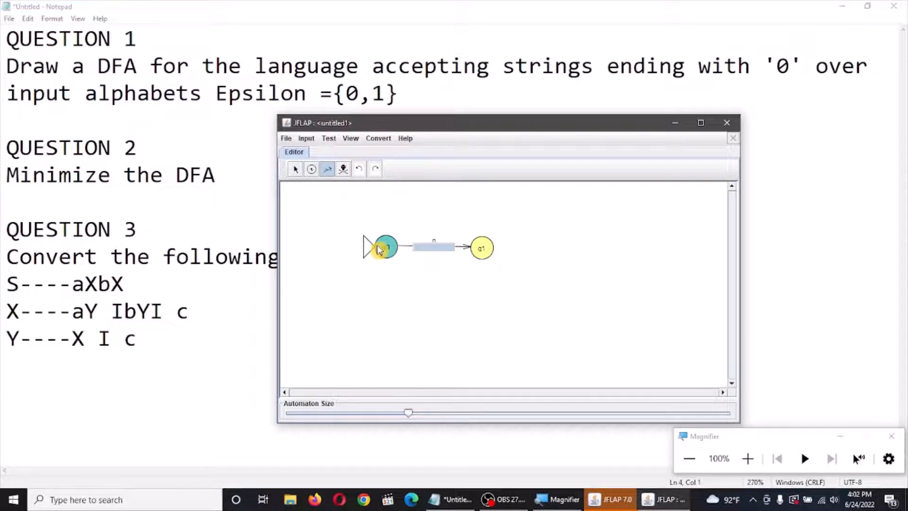
{"action": "type", "text": "1"}
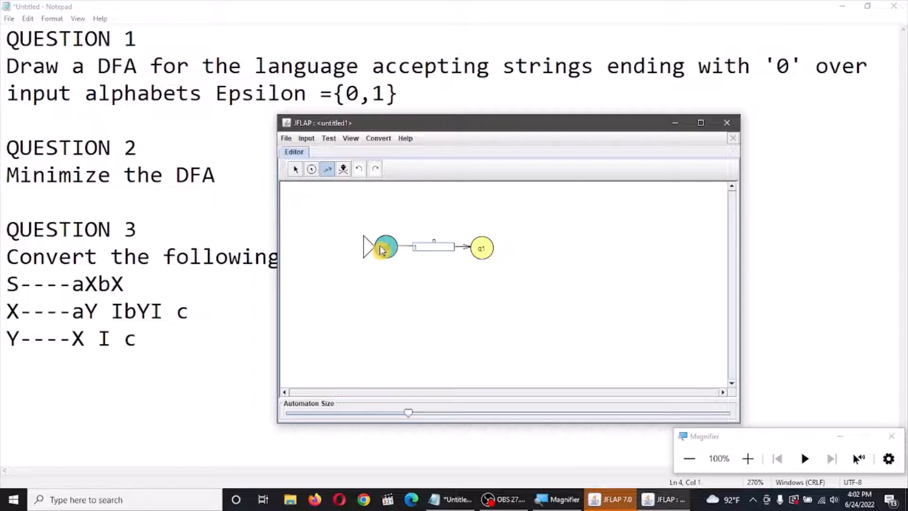
{"action": "key", "text": "Return"}
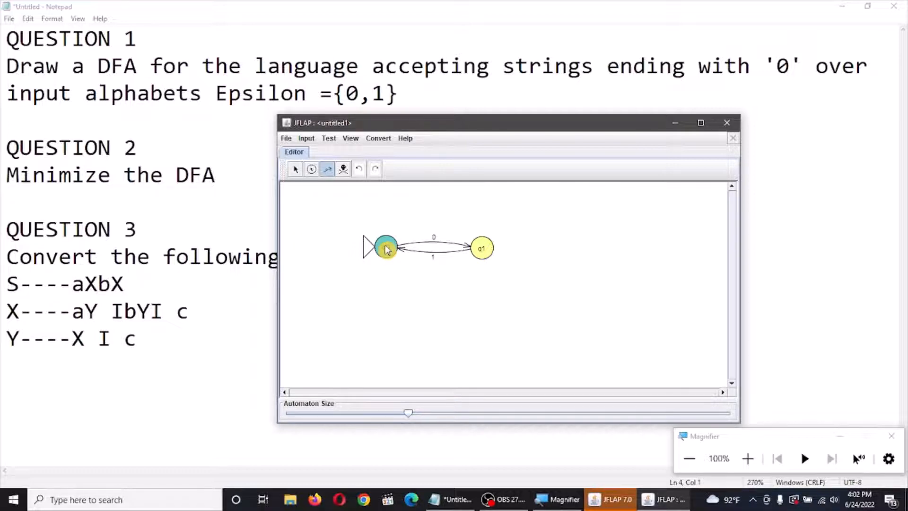
Create a self-loop transition on q0 labelled 1
{"action": "mouse_move", "coordinate": [387, 250]}
{"action": "left_mouse_down"}
{"action": "mouse_move", "coordinate": [394, 205]}
{"action": "mouse_move", "coordinate": [385, 250]}
{"action": "left_mouse_up"}
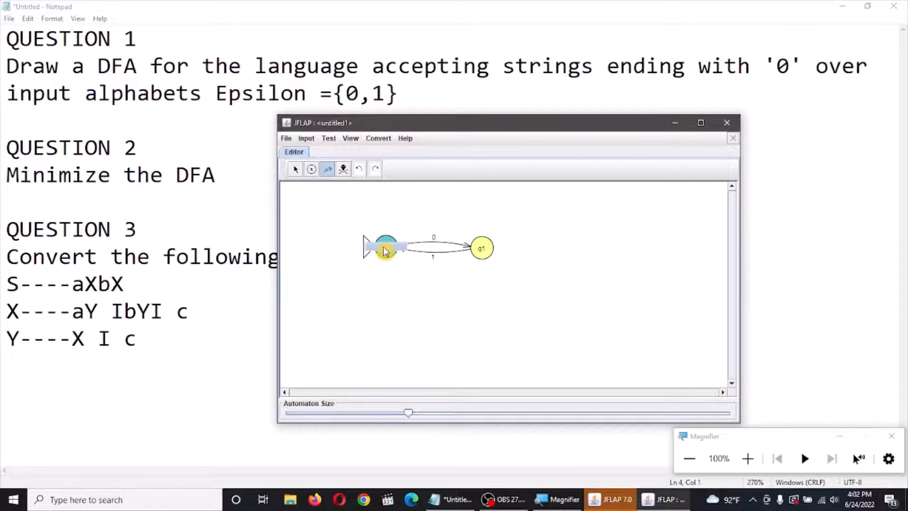
{"action": "type", "text": "1"}
{"action": "key", "text": "Return"}
{"action": "left_click", "coordinate": [453, 258]}
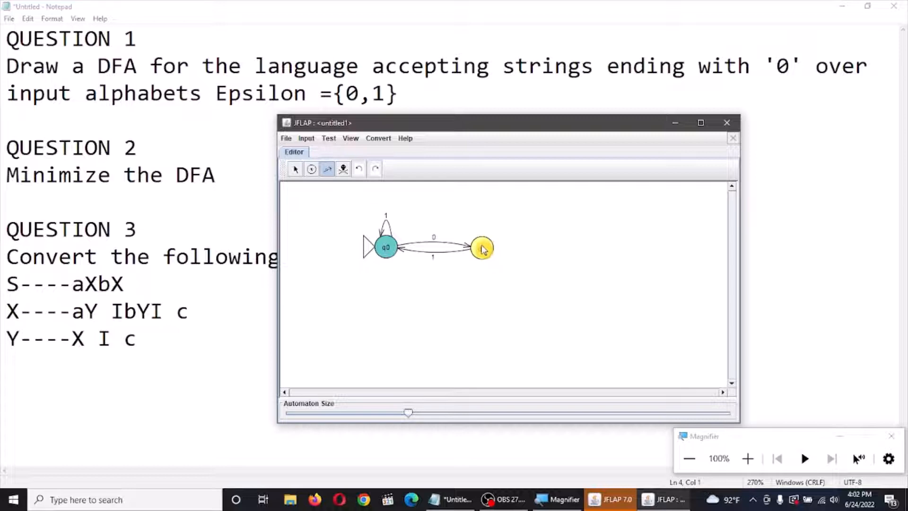
Create a self-loop transition on q1 labelled 0
{"action": "mouse_move", "coordinate": [483, 250]}
{"action": "left_mouse_down"}
{"action": "mouse_move", "coordinate": [493, 202]}
{"action": "mouse_move", "coordinate": [484, 250]}
{"action": "left_mouse_up"}
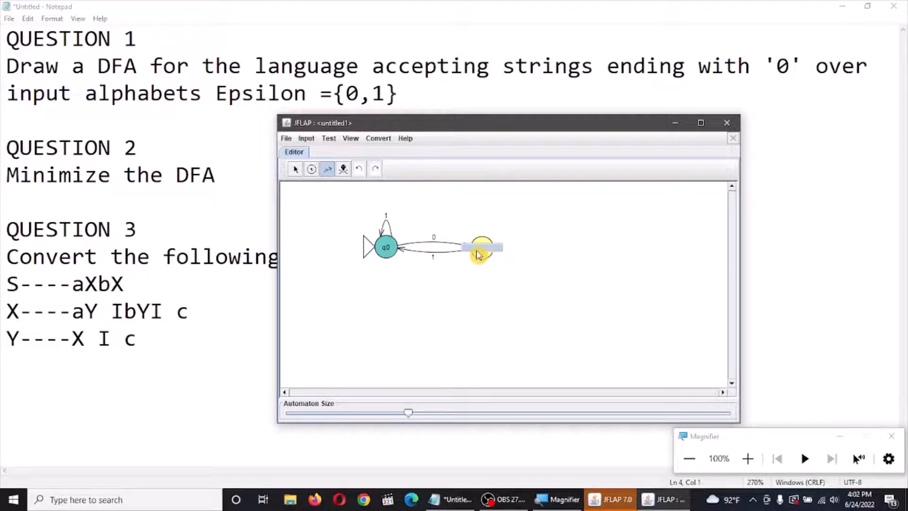
{"action": "type", "text": "0"}
{"action": "key", "text": "Return"}
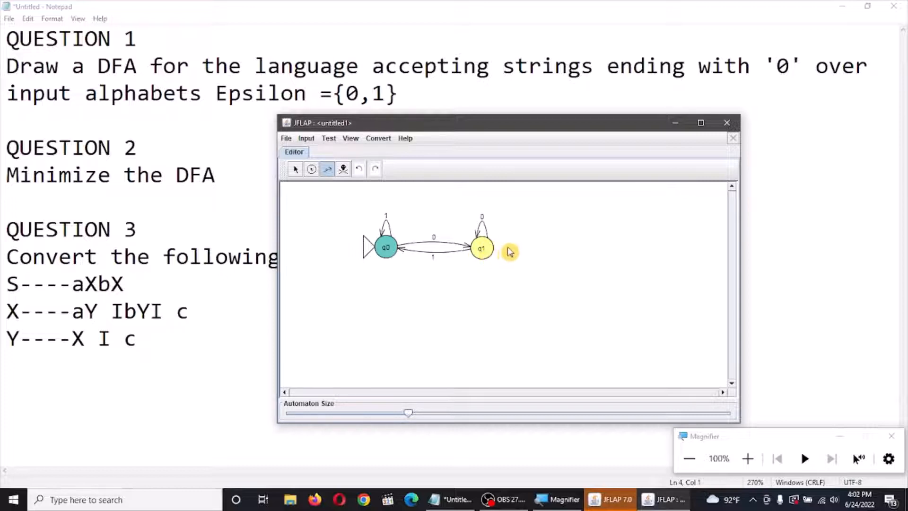
{"action": "left_click", "coordinate": [483, 253]}
{"action": "left_click", "coordinate": [525, 249]}
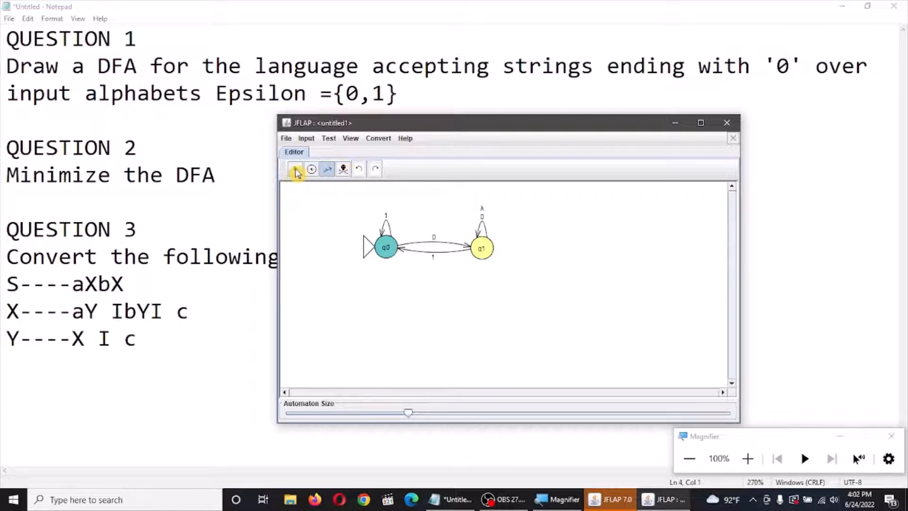
{"action": "left_click", "coordinate": [343, 169]}
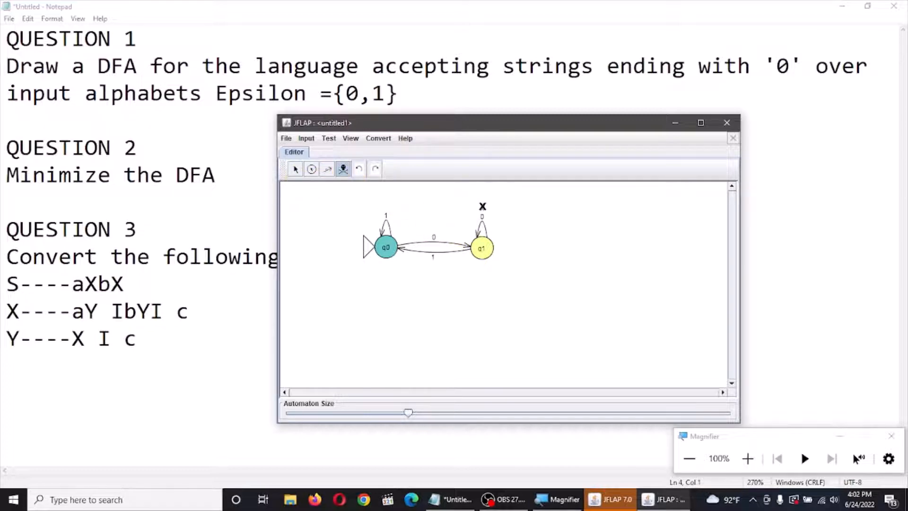
Make q1 the final state using the Attribute Editor
{"action": "left_click", "coordinate": [295, 171]}
{"action": "left_click", "coordinate": [297, 171]}
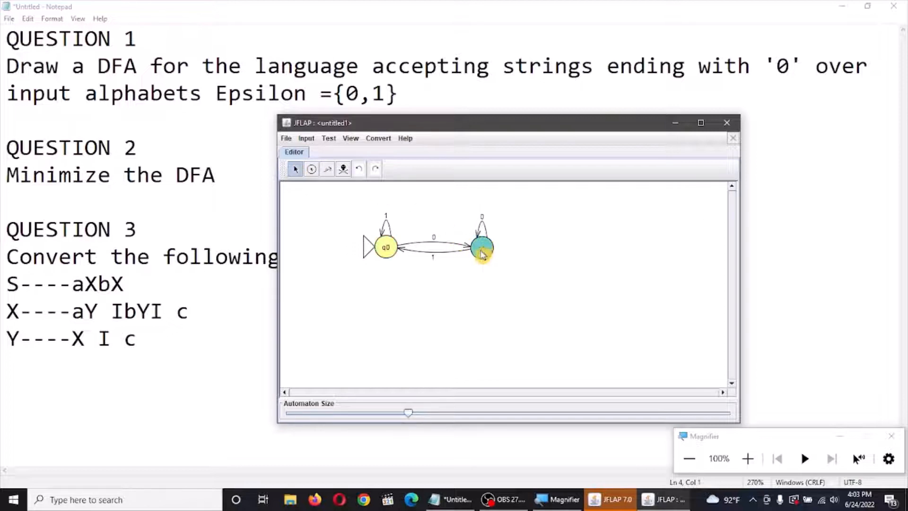
{"action": "right_click", "coordinate": [483, 249]}
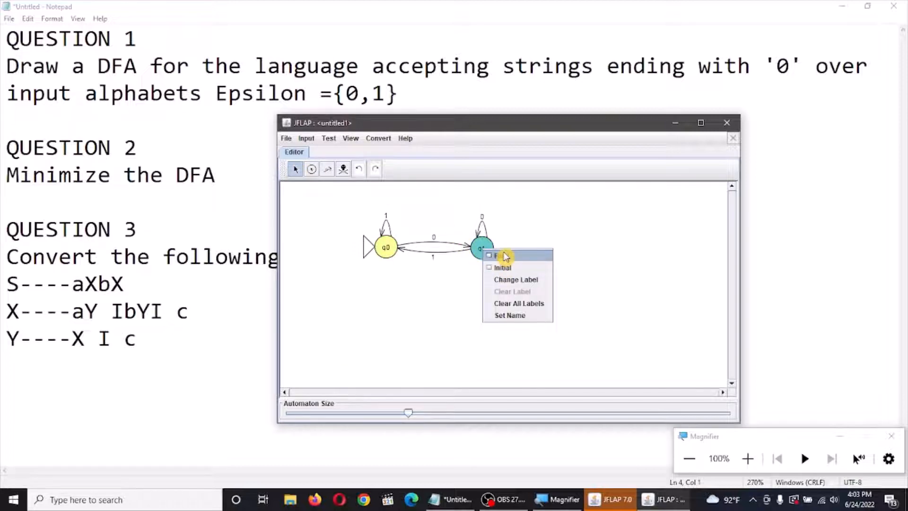
{"action": "left_click", "coordinate": [504, 256]}
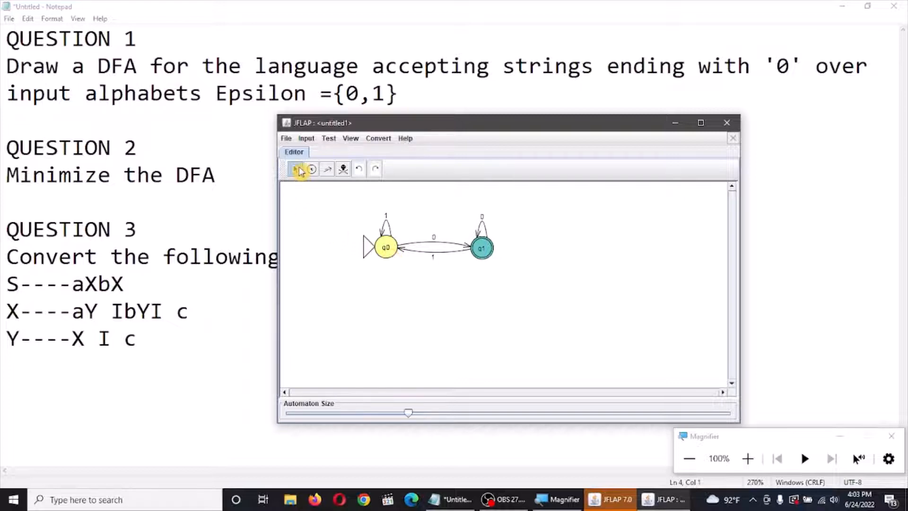
Rename the final state q1 as trash
{"action": "right_click", "coordinate": [476, 249]}
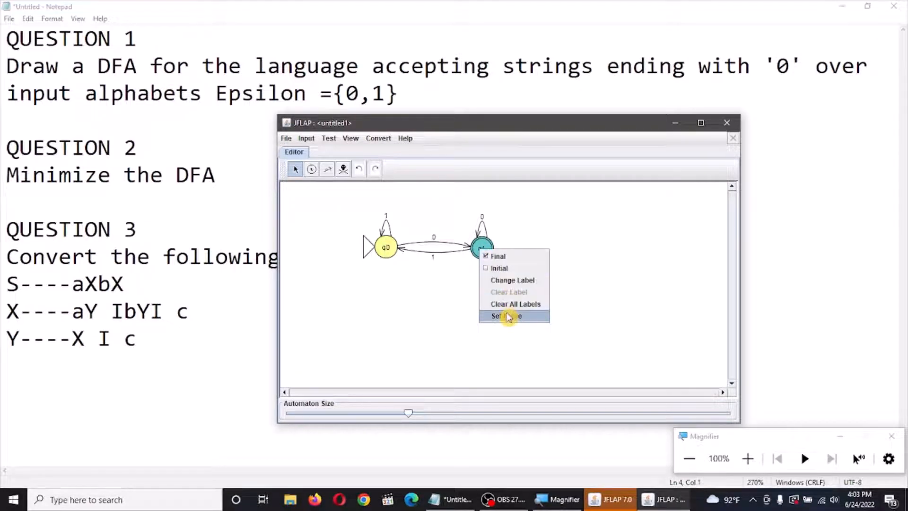
{"action": "left_click", "coordinate": [507, 316]}
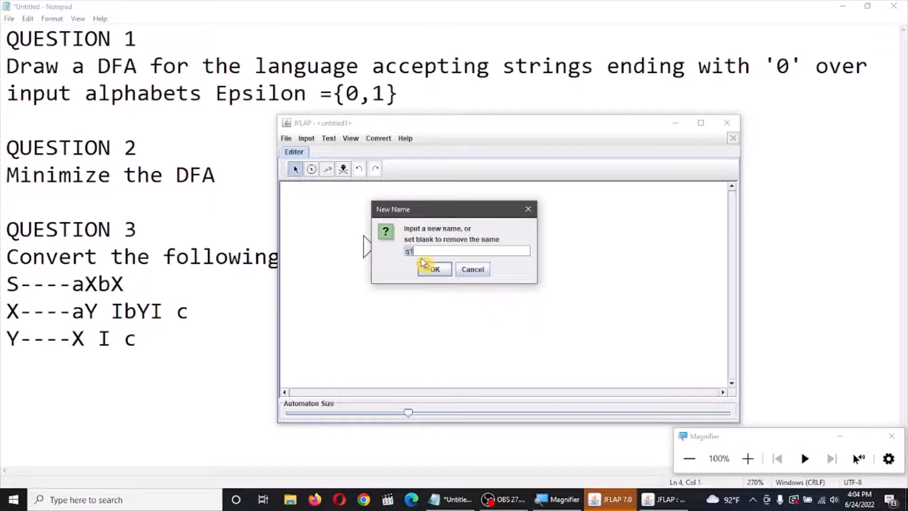
{"action": "key", "text": "BackSpace"}
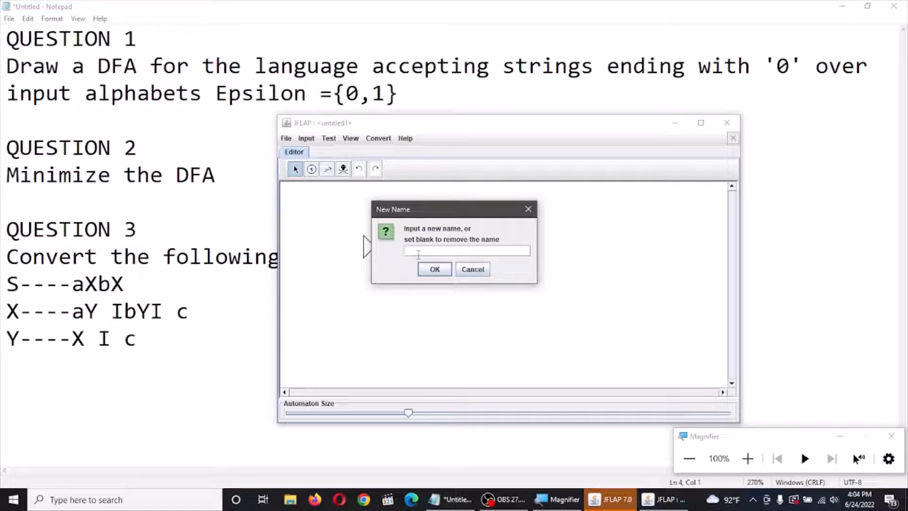
{"action": "type", "text": "trash"}
{"action": "key", "text": "Return"}
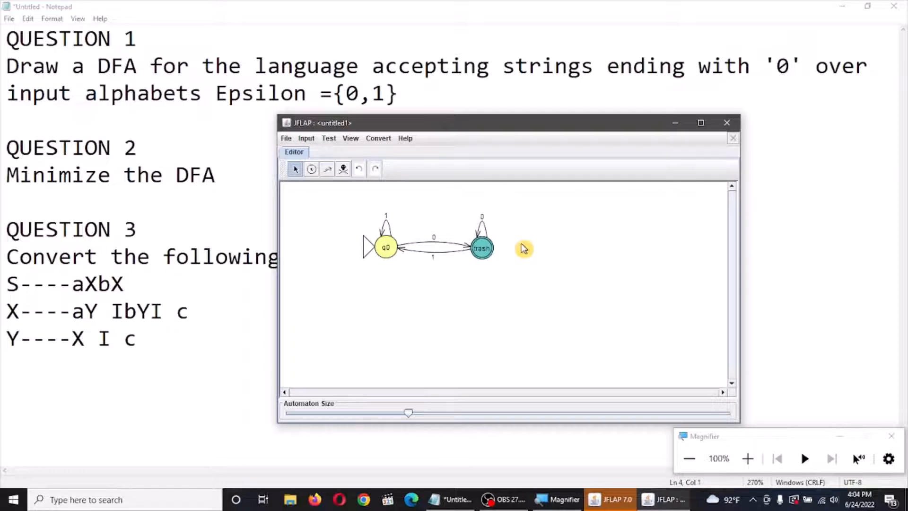
Remove the custom name from the final state by leaving its name blank
{"action": "right_click", "coordinate": [484, 248]}
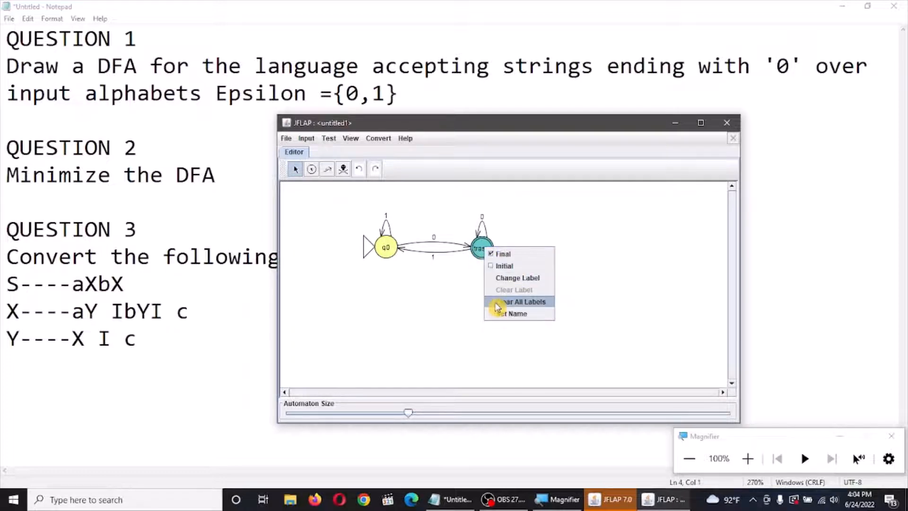
{"action": "left_click", "coordinate": [497, 315]}
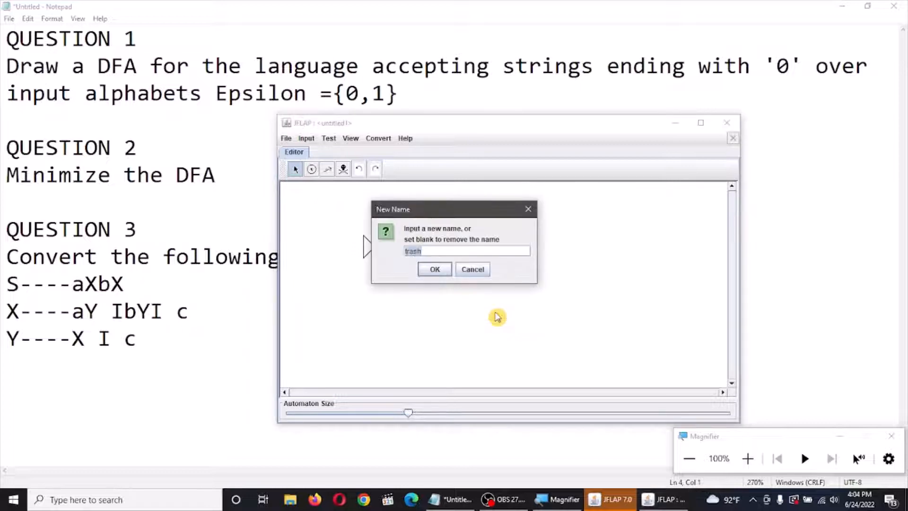
{"action": "key", "text": "BackSpace"}
{"action": "key", "text": "Return"}
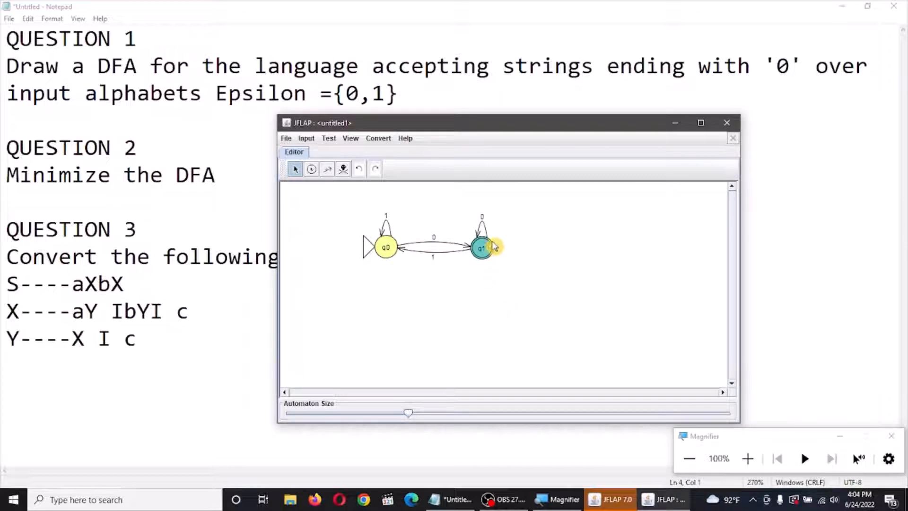
Add the label trash to the final state q1
{"action": "right_click", "coordinate": [483, 249]}
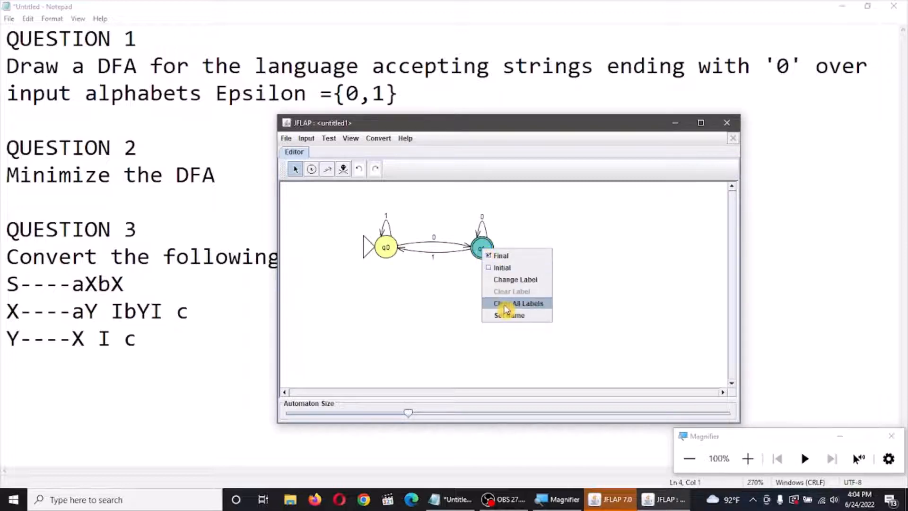
{"action": "left_click", "coordinate": [514, 281]}
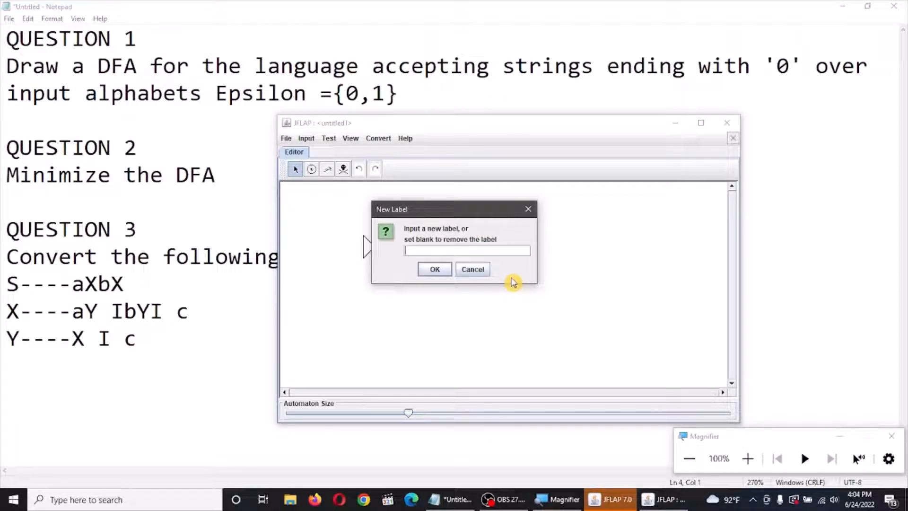
{"action": "type", "text": "m"}
{"action": "type", "text": "rash"}
{"action": "key", "text": "Return"}
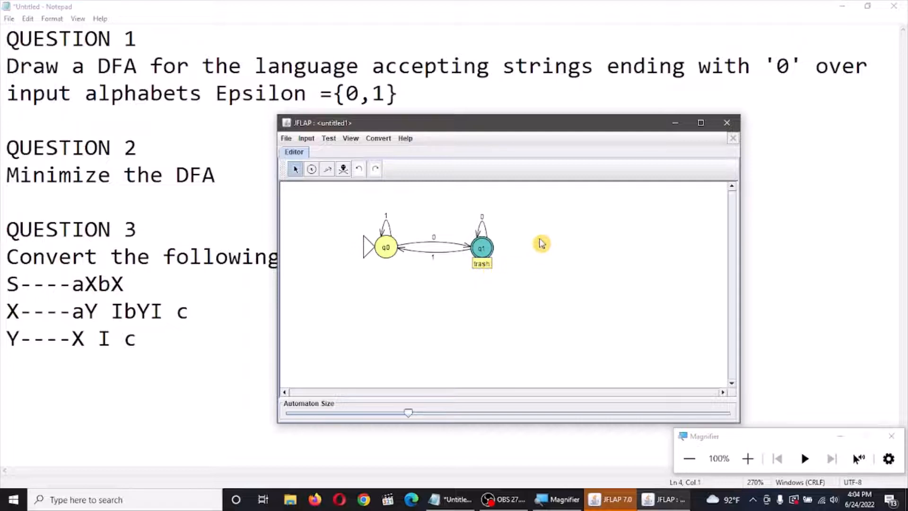
Toggle the display of state labels off, on and off again in the editor
{"action": "right_click", "coordinate": [558, 266]}
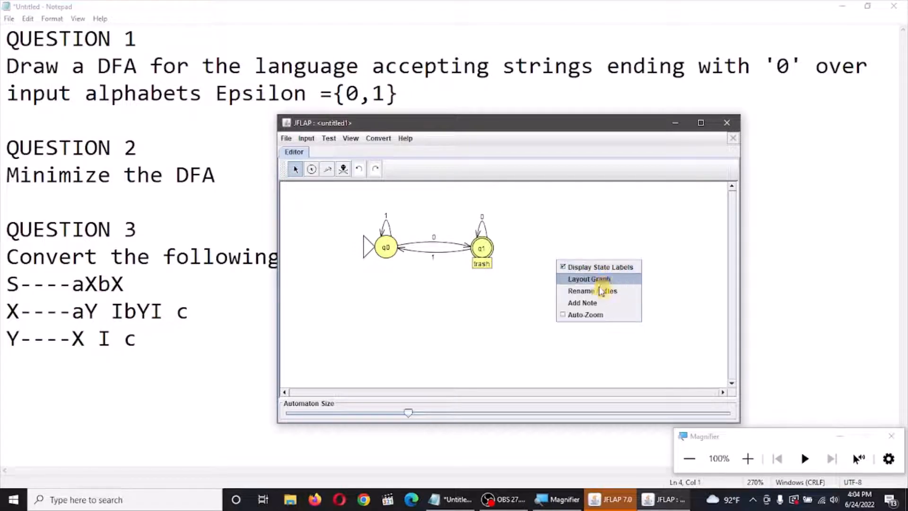
{"action": "left_click", "coordinate": [564, 269]}
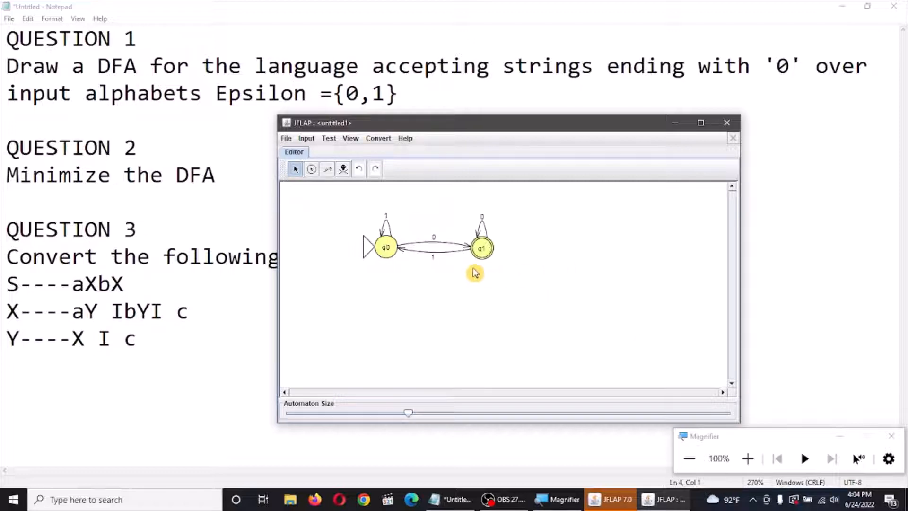
{"action": "right_click", "coordinate": [604, 259]}
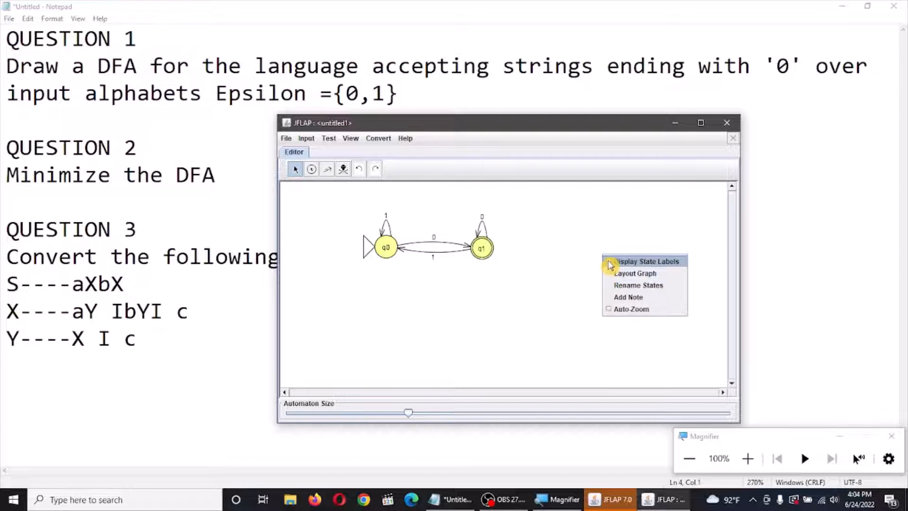
{"action": "left_click", "coordinate": [610, 265]}
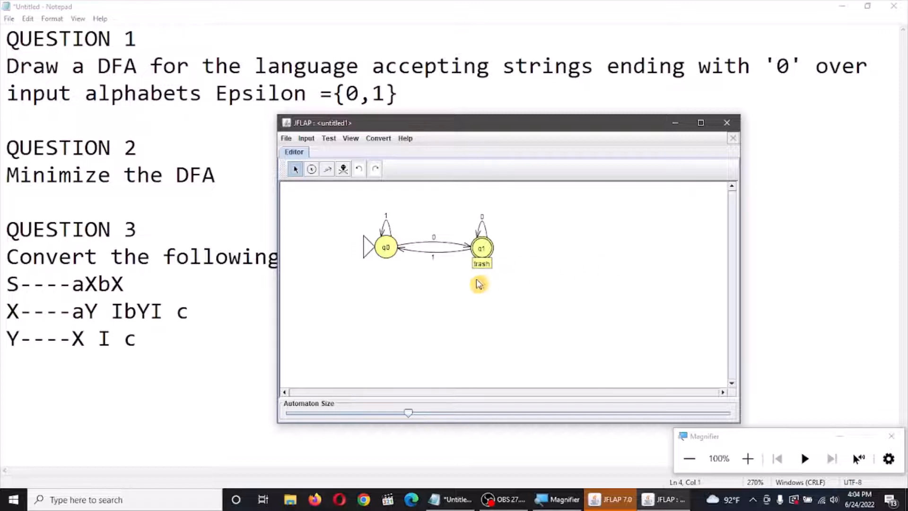
{"action": "right_click", "coordinate": [571, 247]}
{"action": "left_click", "coordinate": [575, 250]}
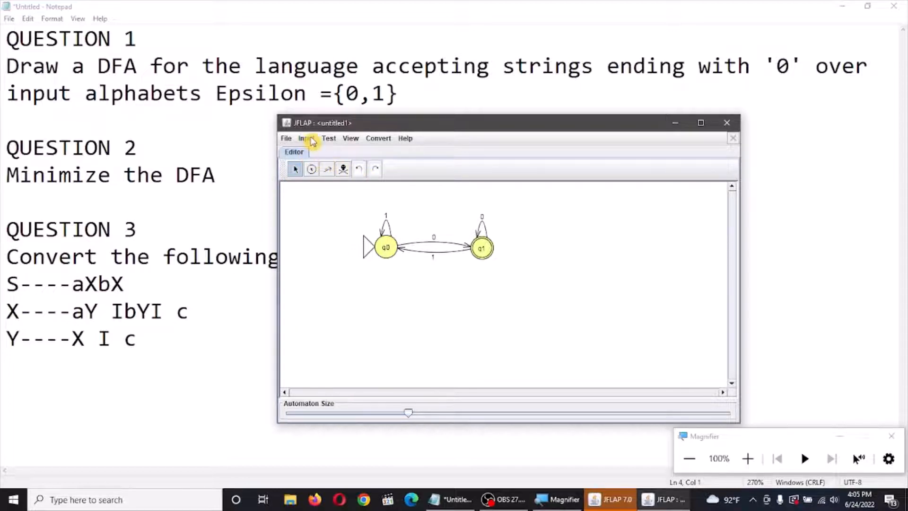
Start a Multiple Run of the automaton and enter 111101010 as the first input string
{"action": "left_click", "coordinate": [307, 138]}
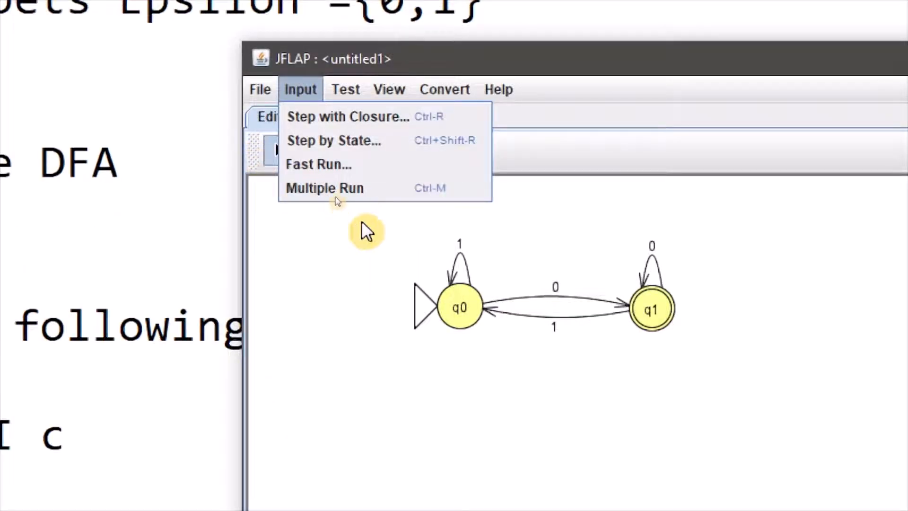
{"action": "left_click", "coordinate": [338, 189]}
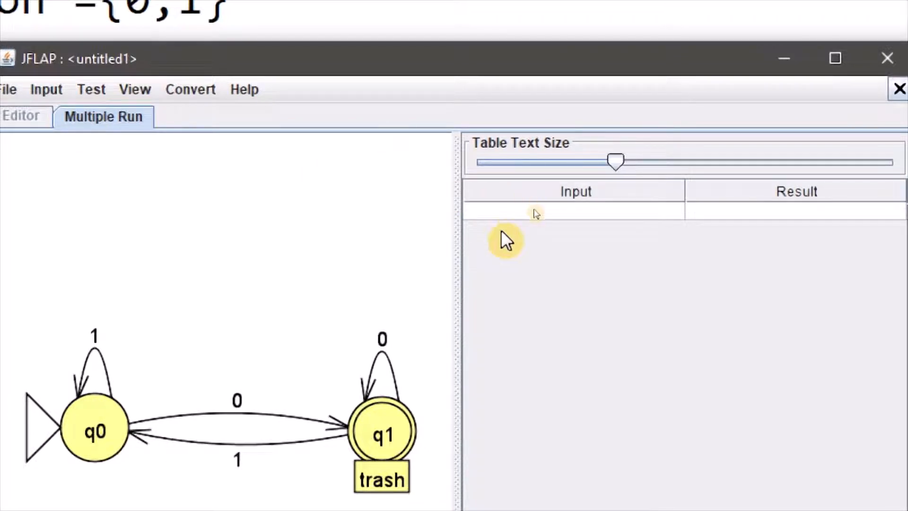
{"action": "left_click", "coordinate": [494, 212]}
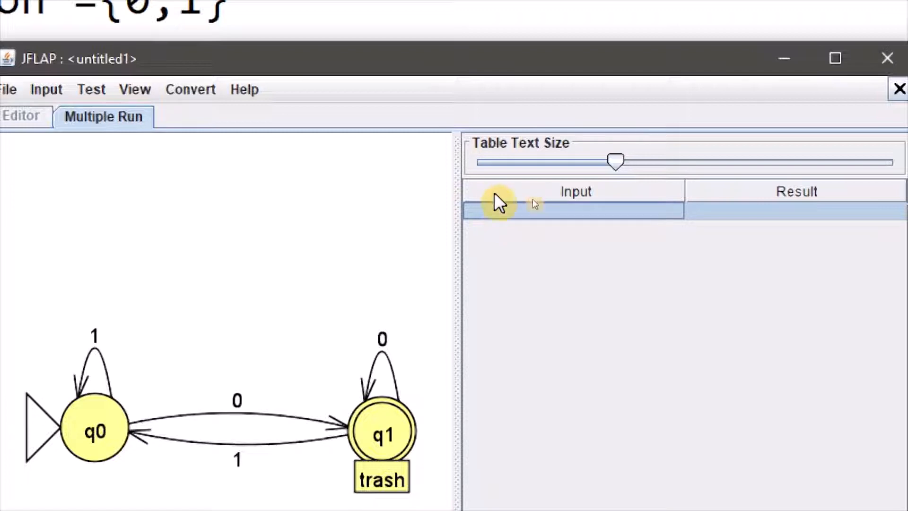
{"action": "double_click", "coordinate": [501, 211]}
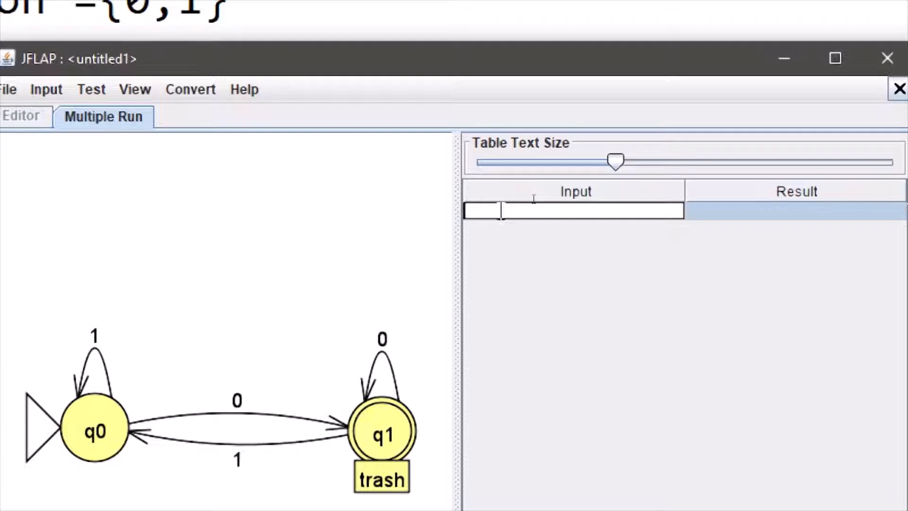
{"action": "type", "text": "111101010"}
{"action": "left_click", "coordinate": [499, 211]}
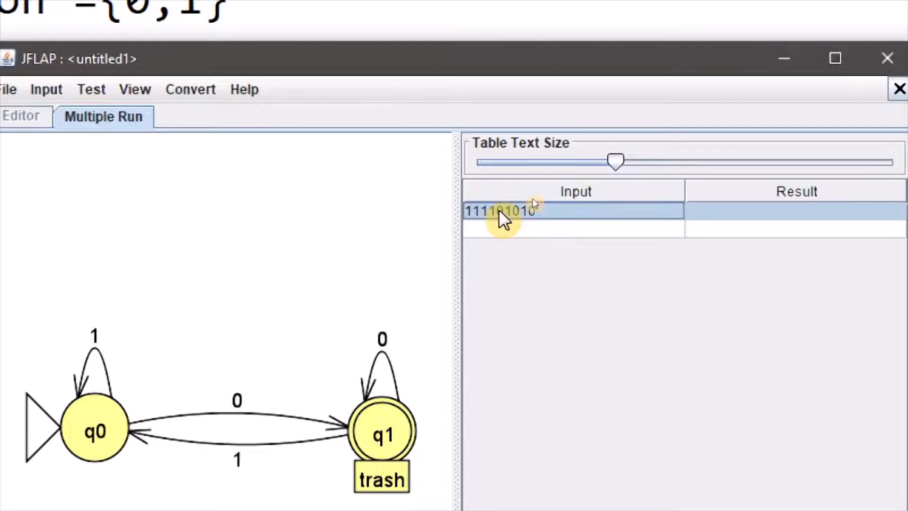
{"action": "key", "text": "Tab"}
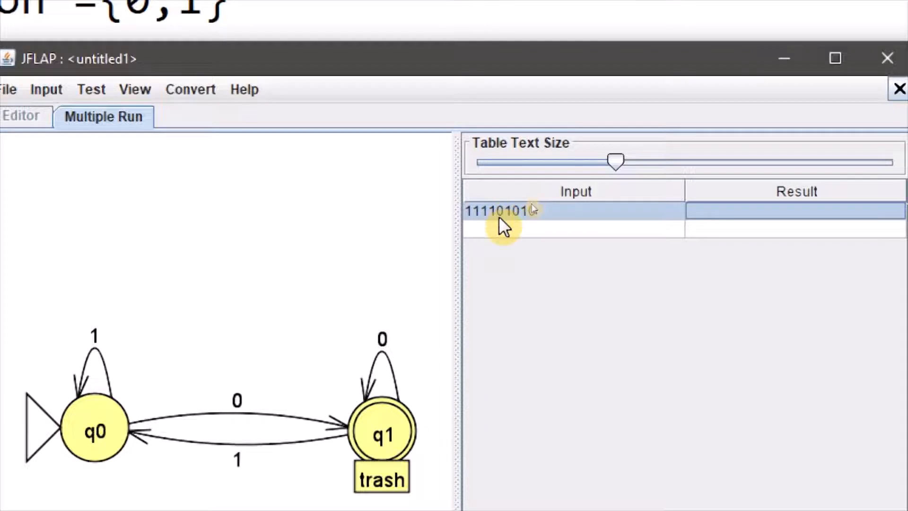
{"action": "left_click", "coordinate": [499, 232]}
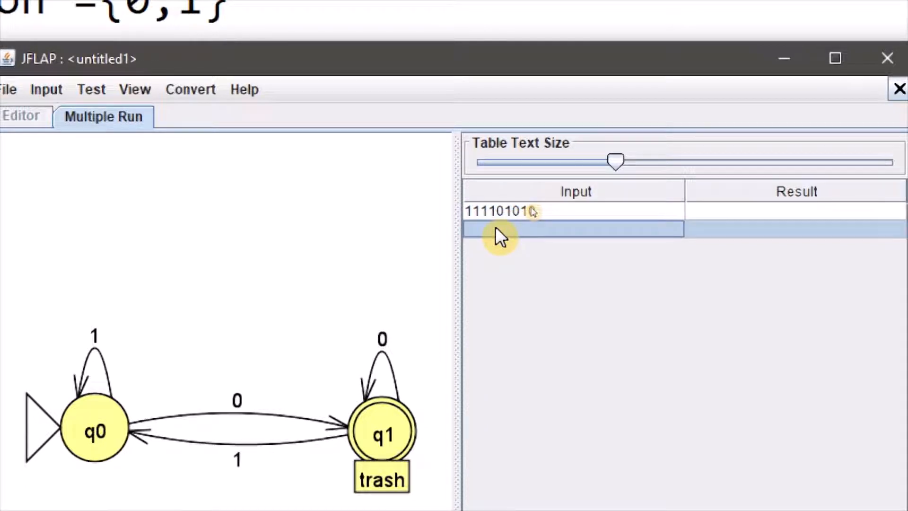
{"action": "type", "text": "000111"}
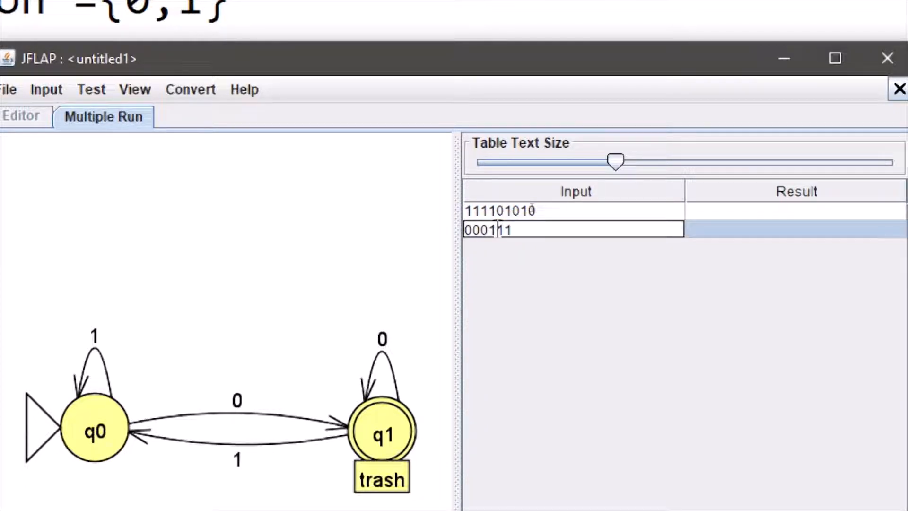
{"action": "type", "text": "010101"}
{"action": "key", "text": "Return"}
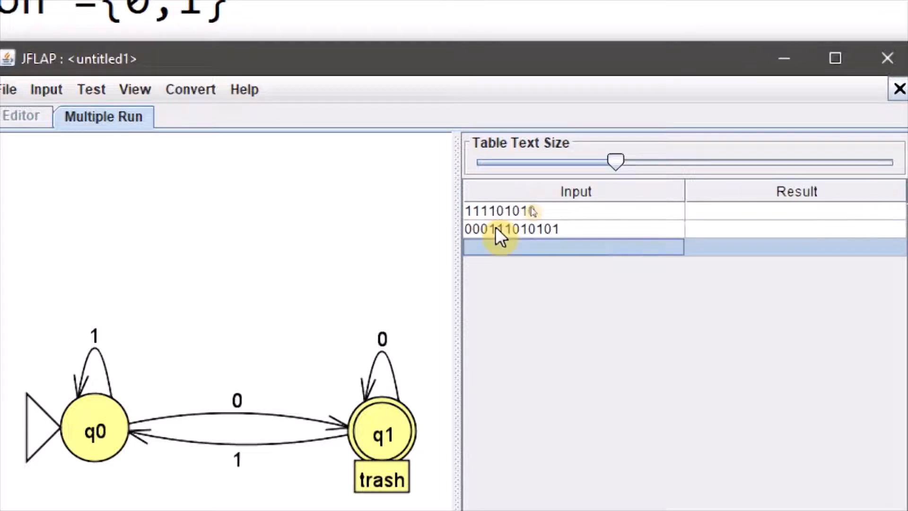
Enter 111i1i1i110 as the third input string for the Multiple Run
{"action": "type", "text": "11"}
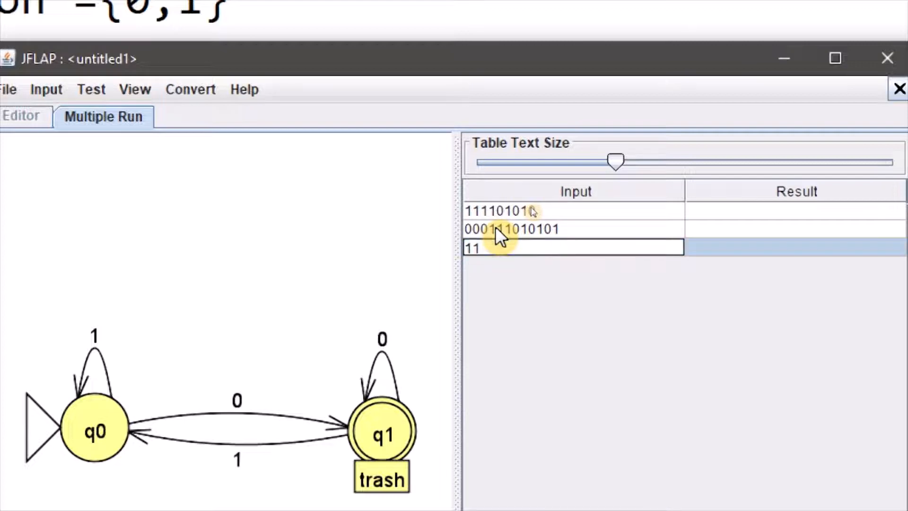
{"action": "type", "text": "1i1i1i110"}
{"action": "key", "text": "Return"}
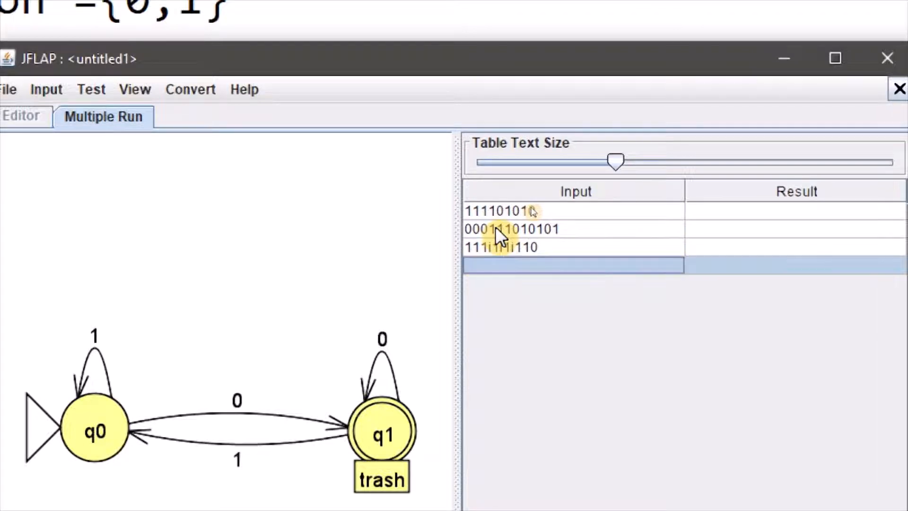
Enter 01101011 as the fourth input string and run all the Multiple Run inputs
{"action": "type", "text": "011010"}
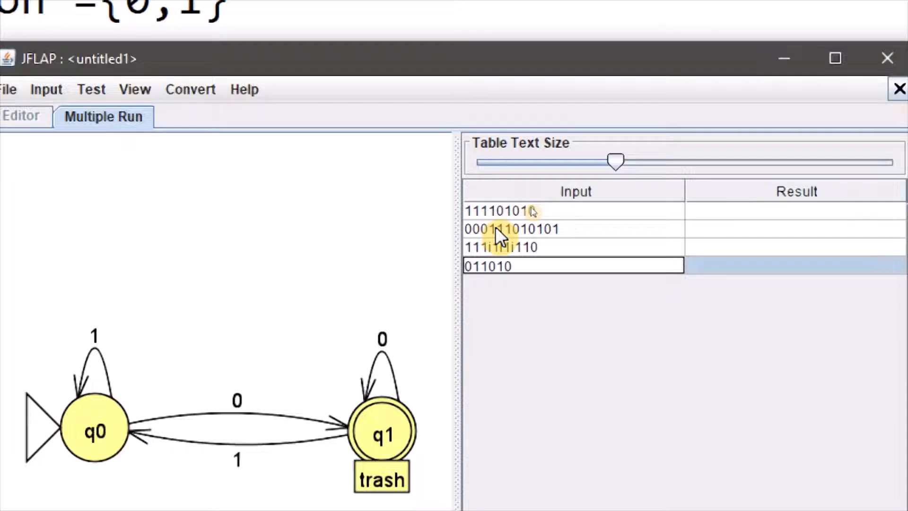
{"action": "type", "text": "11"}
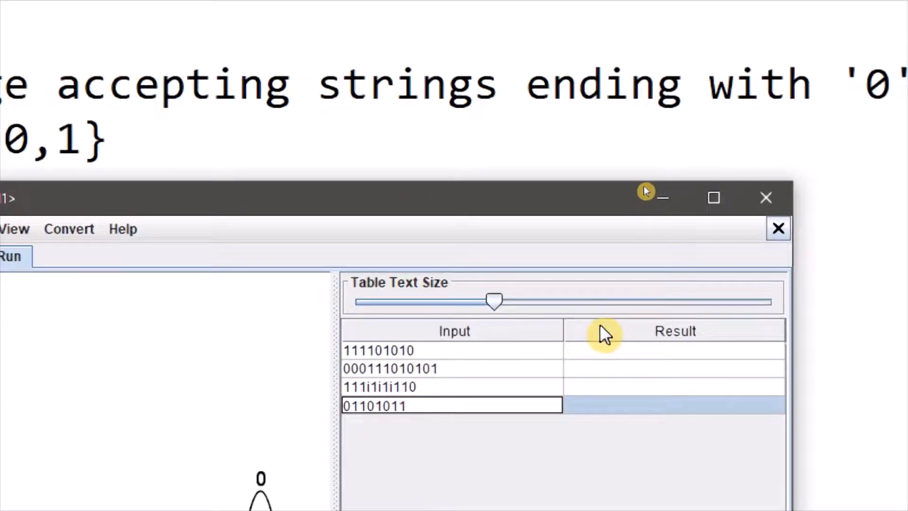
{"action": "key", "text": "Return"}
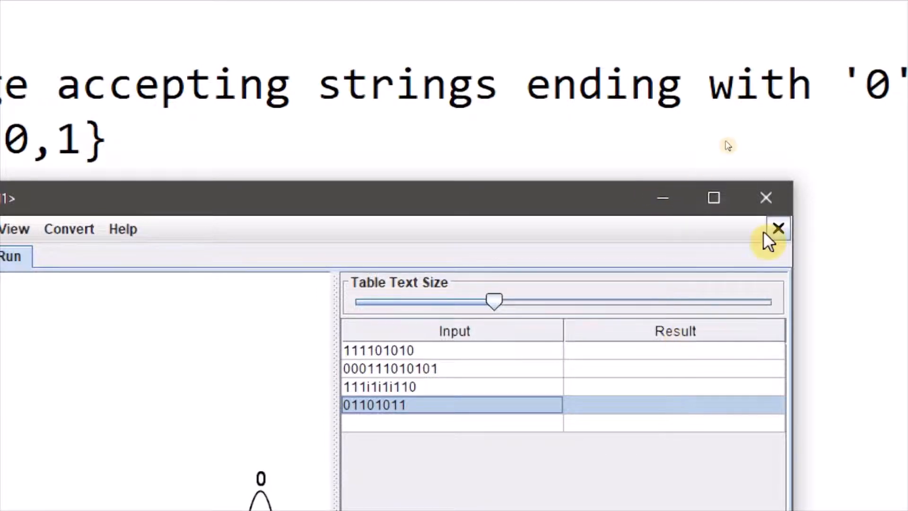
{"action": "key", "text": "F2"}
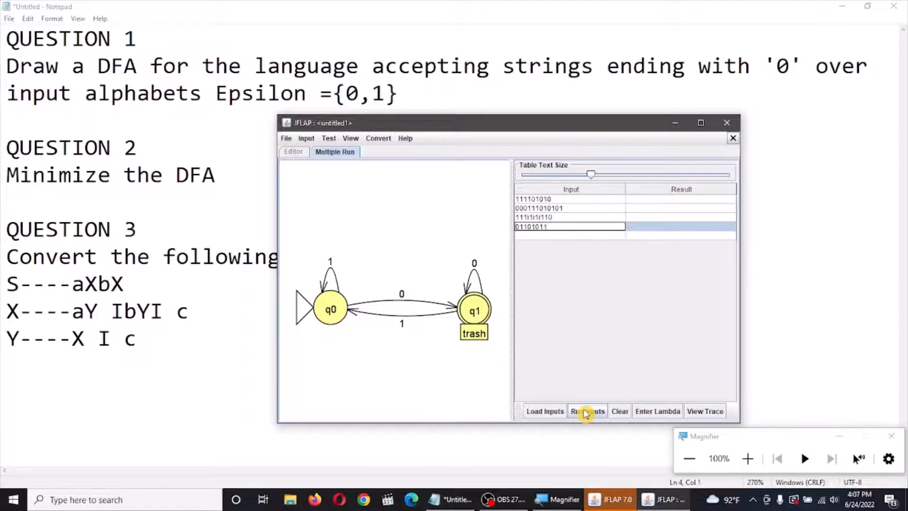
{"action": "left_click", "coordinate": [587, 412]}
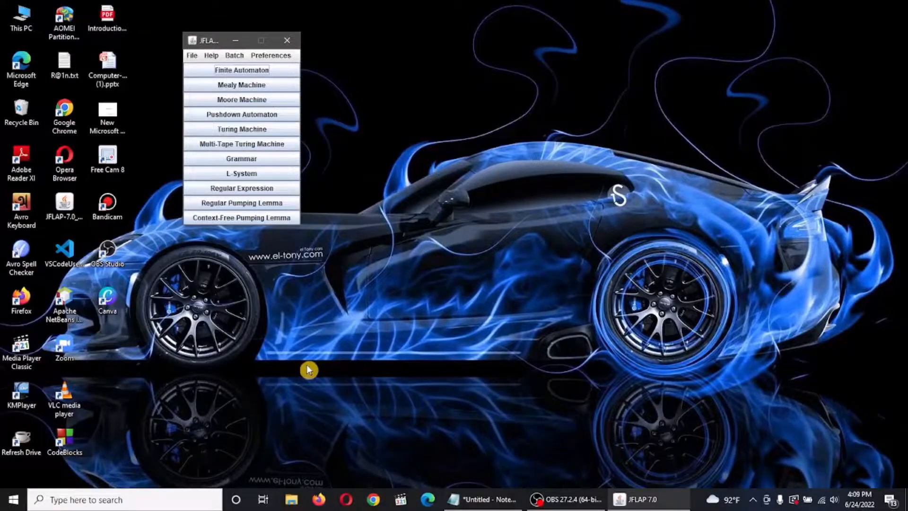
Bring the question list in Notepad to the front, then create a new finite automaton in JFLAP
{"action": "left_click", "coordinate": [491, 501]}
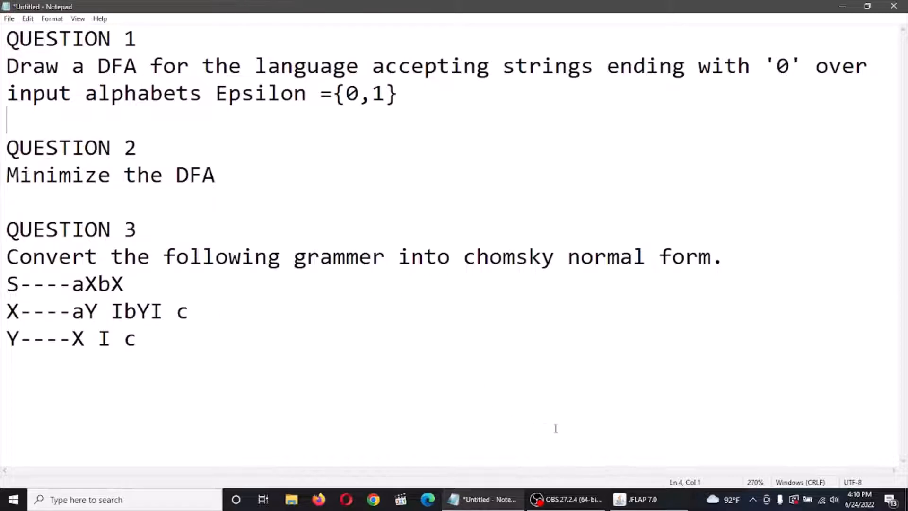
{"action": "left_click", "coordinate": [625, 501]}
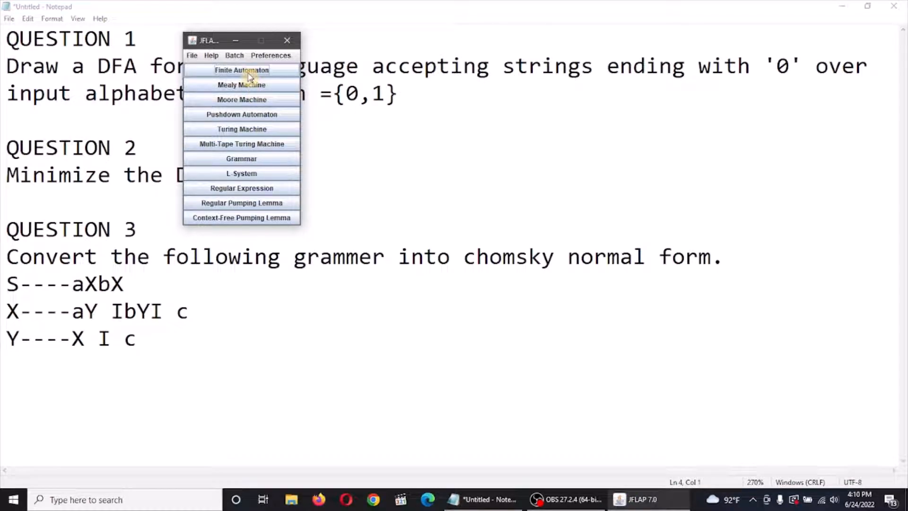
{"action": "left_click", "coordinate": [249, 76]}
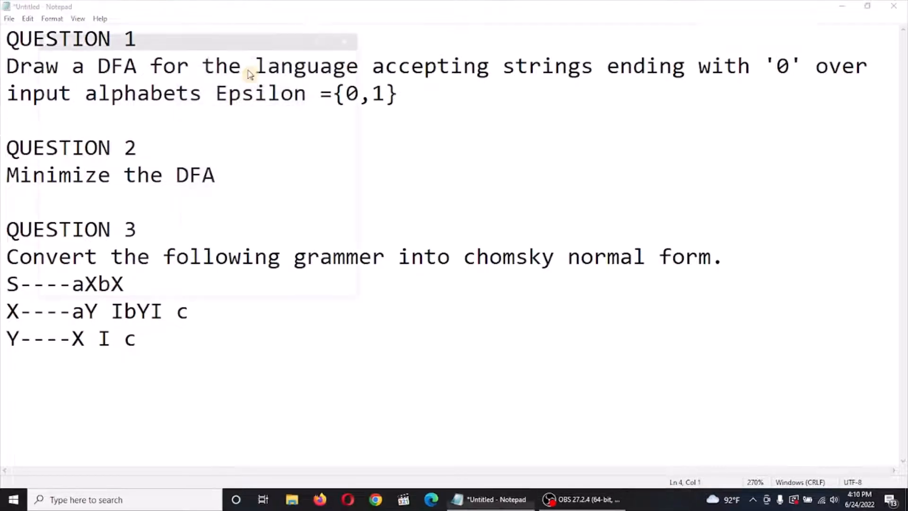
Highlight QUESTION 2 in Notepad, and move and enlarge the empty JFLAP editor window so the questions stay readable beside it
{"action": "left_click_drag", "start_coordinate": [251, 41], "coordinate": [592, 154]}
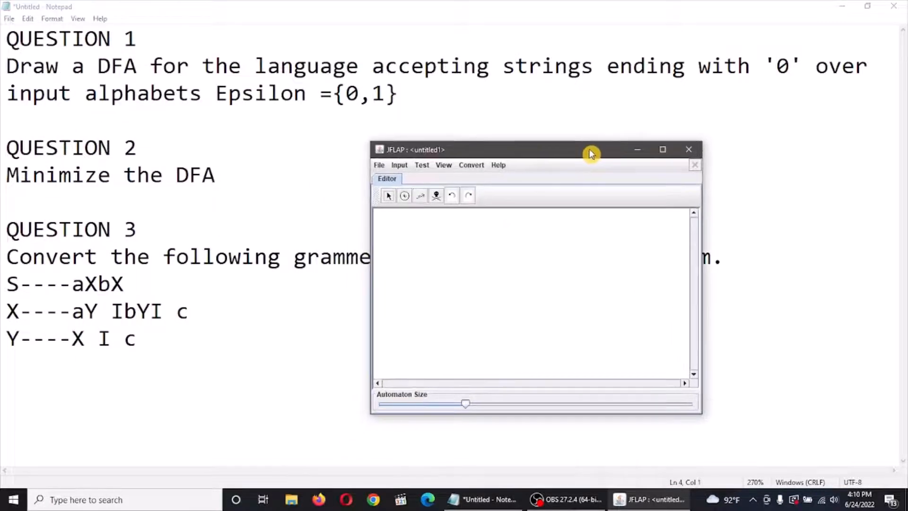
{"action": "left_click", "coordinate": [534, 123]}
{"action": "left_click", "coordinate": [650, 499]}
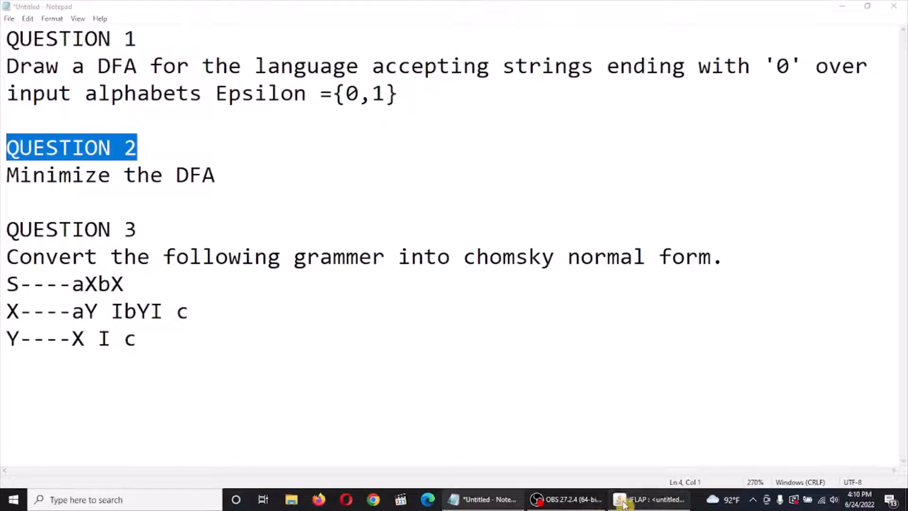
{"action": "left_click_drag", "start_coordinate": [529, 139], "coordinate": [529, 95]}
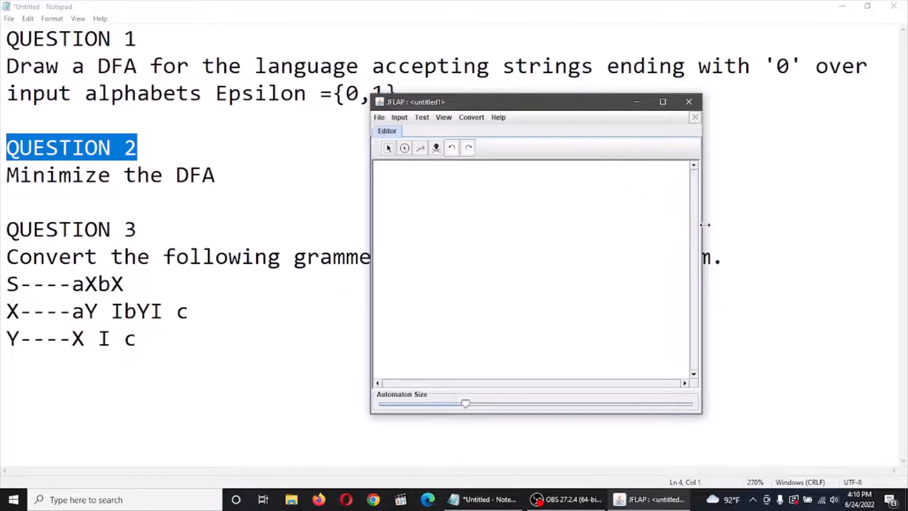
{"action": "left_click_drag", "start_coordinate": [703, 227], "coordinate": [786, 226]}
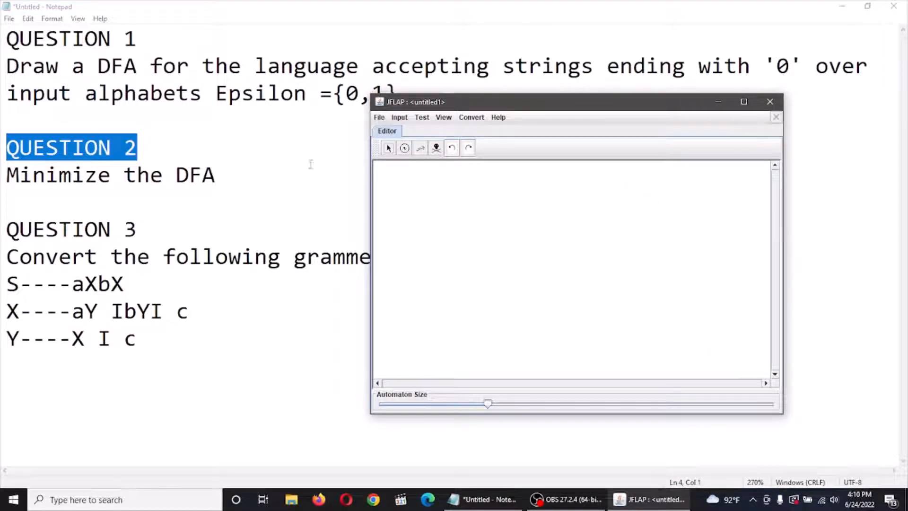
{"action": "left_click_drag", "start_coordinate": [371, 213], "coordinate": [261, 209]}
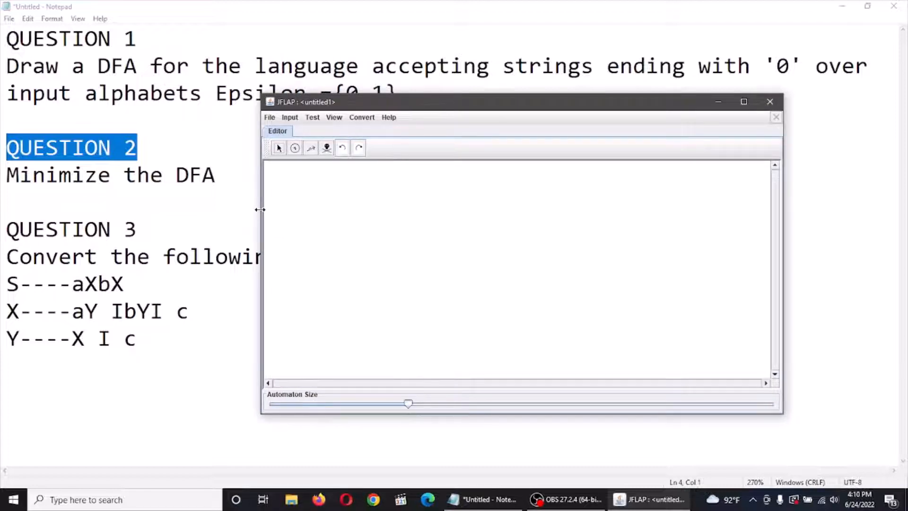
{"action": "left_click_drag", "start_coordinate": [426, 415], "coordinate": [422, 462]}
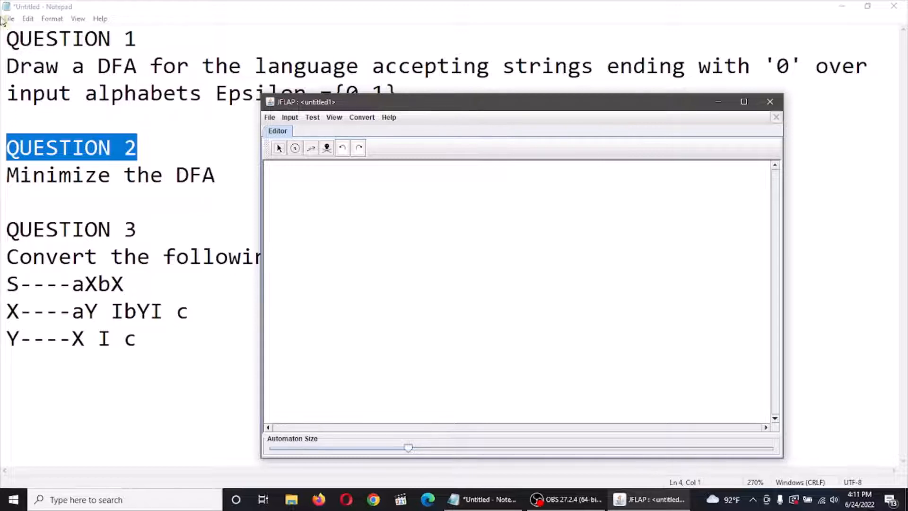
Place six states, q0 to q3 in a row across the canvas, q4 below q3, and q5 further down beside q4
{"action": "left_click", "coordinate": [294, 148]}
{"action": "left_click", "coordinate": [319, 229]}
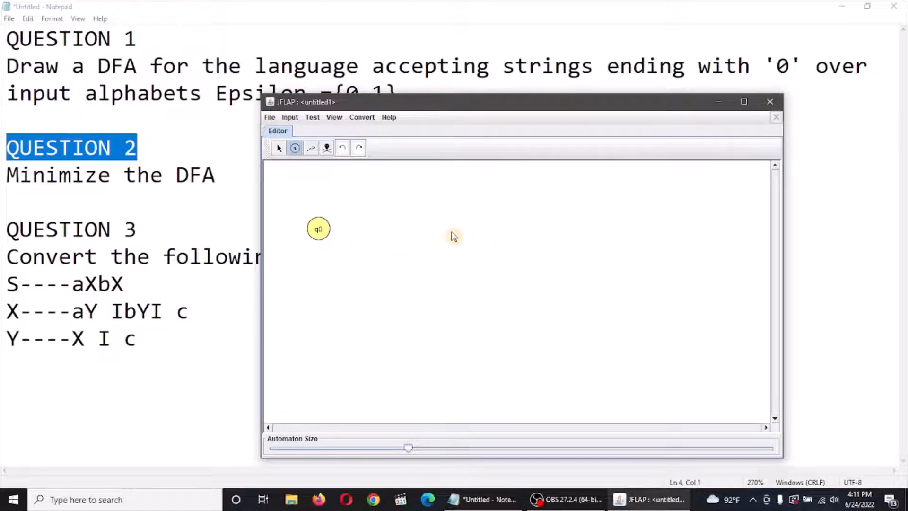
{"action": "left_click", "coordinate": [451, 232]}
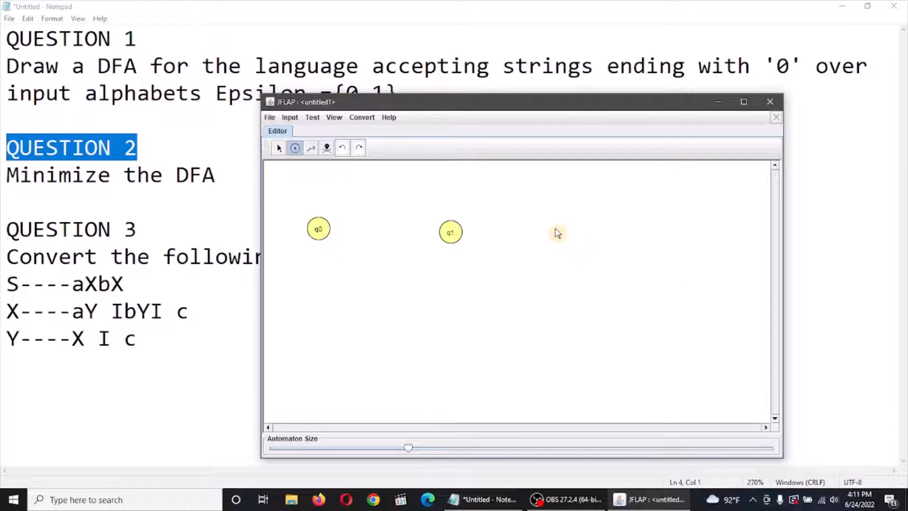
{"action": "left_click", "coordinate": [524, 226]}
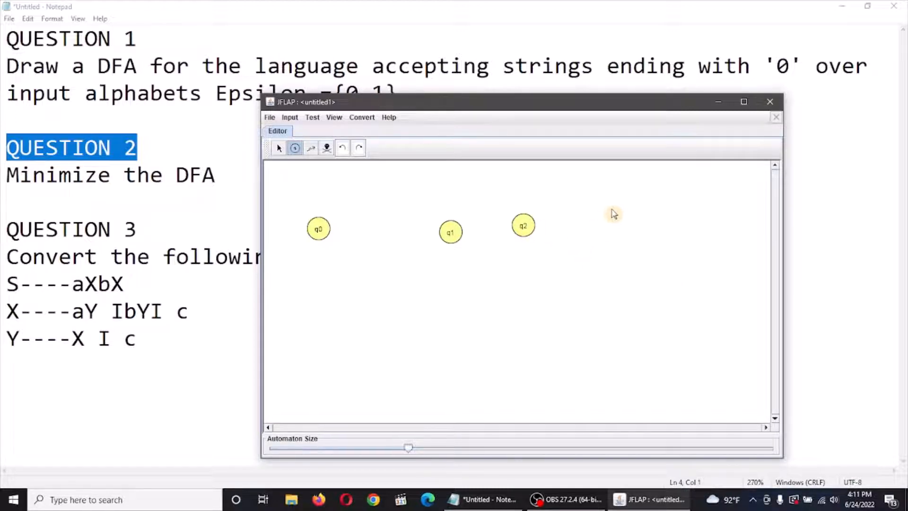
{"action": "left_click", "coordinate": [621, 208]}
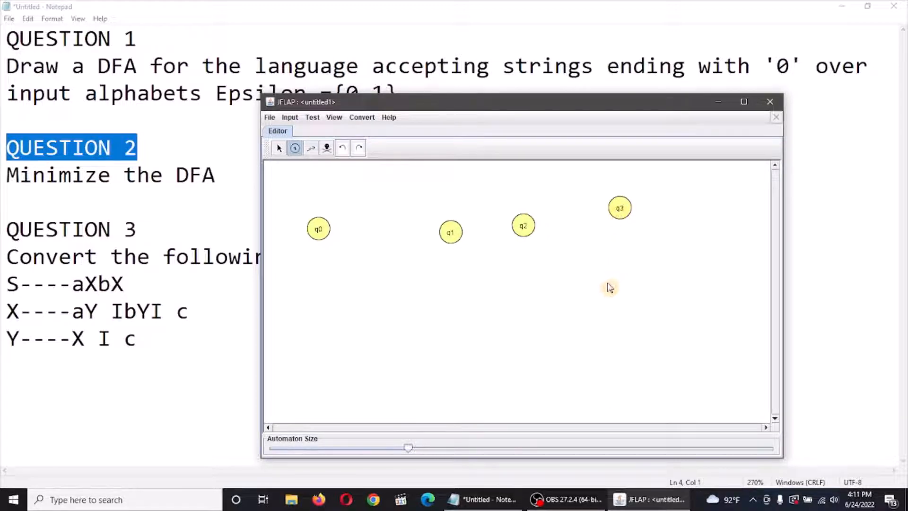
{"action": "left_click", "coordinate": [606, 284]}
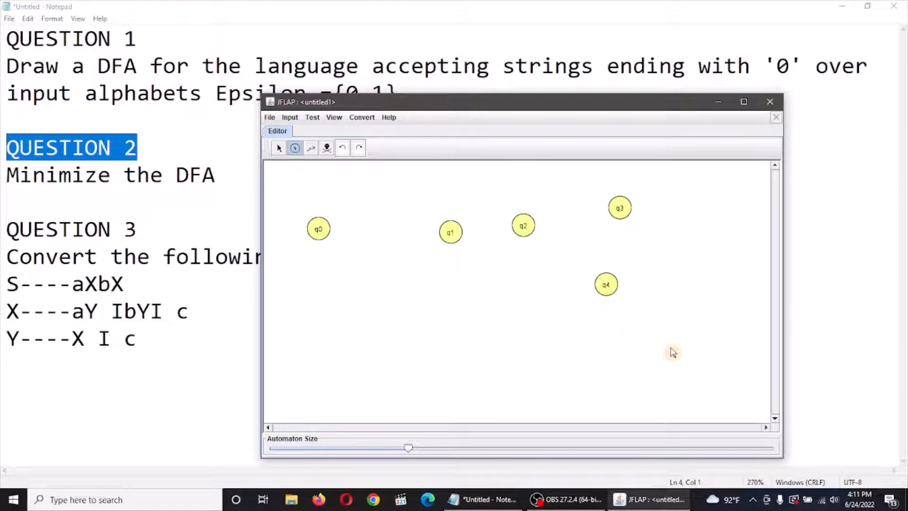
{"action": "left_click", "coordinate": [677, 340]}
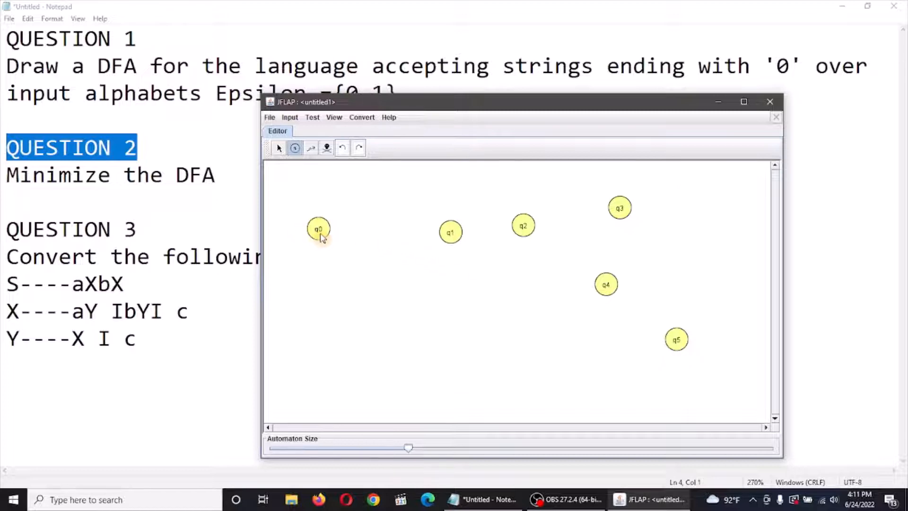
Rearrange the states so q4 sits in the upper row with q3 below it, and shift q2 and q5 slightly outward
{"action": "left_click", "coordinate": [279, 148]}
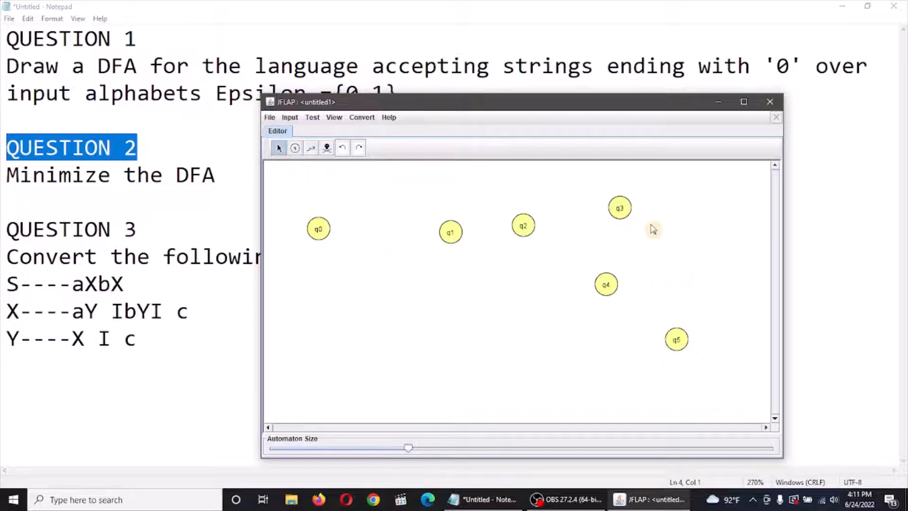
{"action": "mouse_move", "coordinate": [621, 211]}
{"action": "left_mouse_down"}
{"action": "mouse_move", "coordinate": [586, 305]}
{"action": "mouse_move", "coordinate": [609, 287]}
{"action": "mouse_move", "coordinate": [629, 222]}
{"action": "left_mouse_up"}
{"action": "left_click_drag", "start_coordinate": [586, 301], "coordinate": [627, 296]}
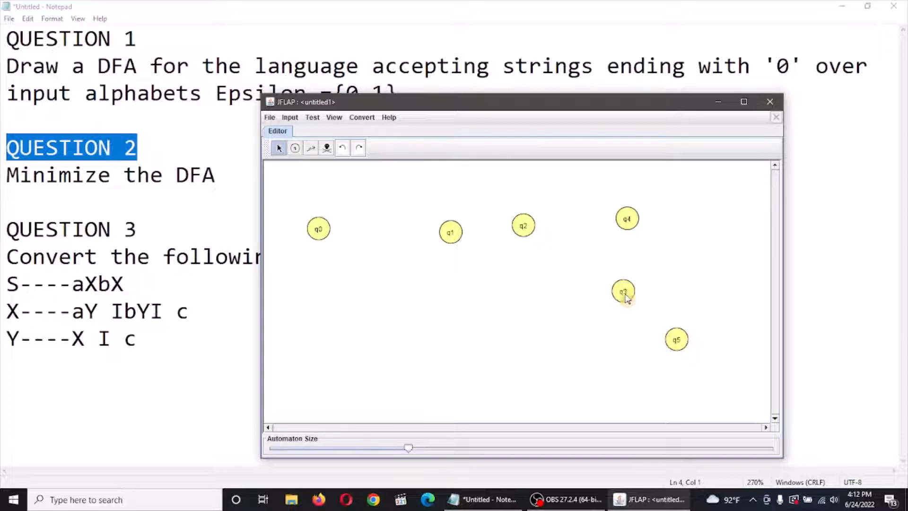
{"action": "left_click_drag", "start_coordinate": [525, 230], "coordinate": [536, 228]}
{"action": "left_click_drag", "start_coordinate": [678, 341], "coordinate": [685, 350]}
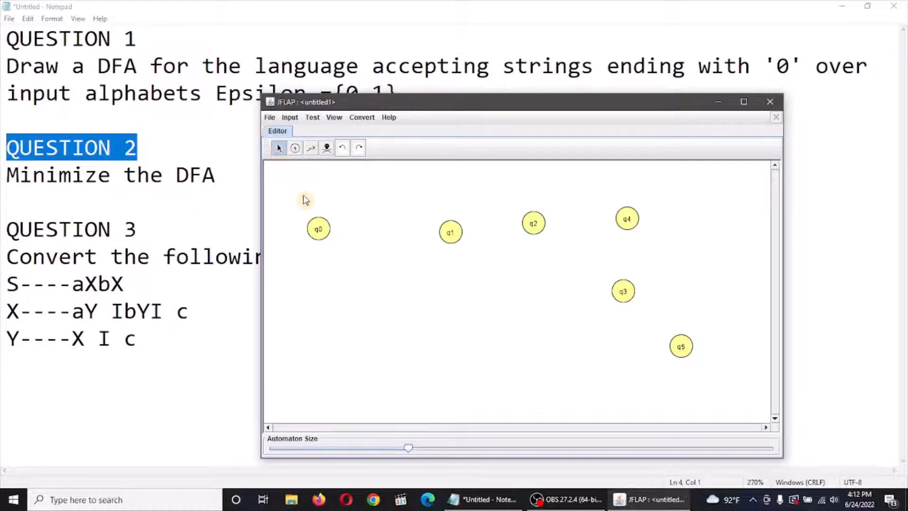
Make q0 the initial state and set q3 and q5 as final states
{"action": "right_click", "coordinate": [313, 229]}
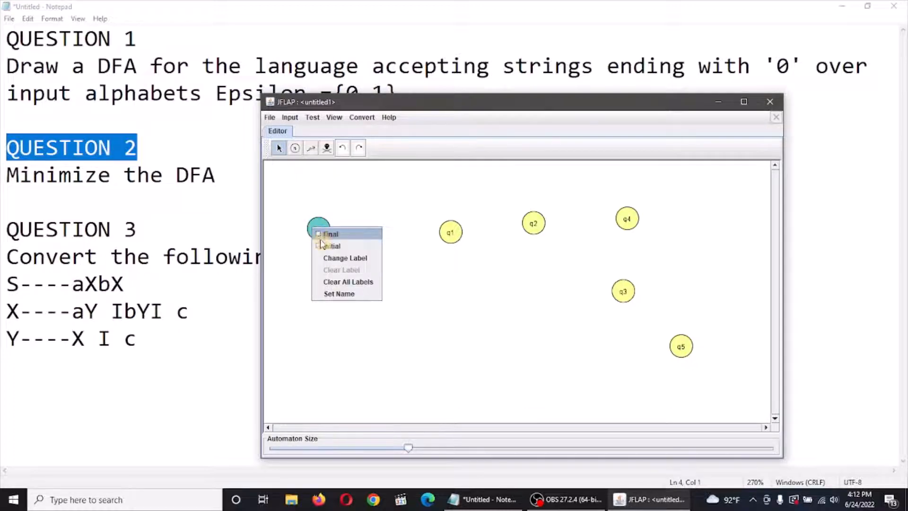
{"action": "left_click", "coordinate": [322, 246]}
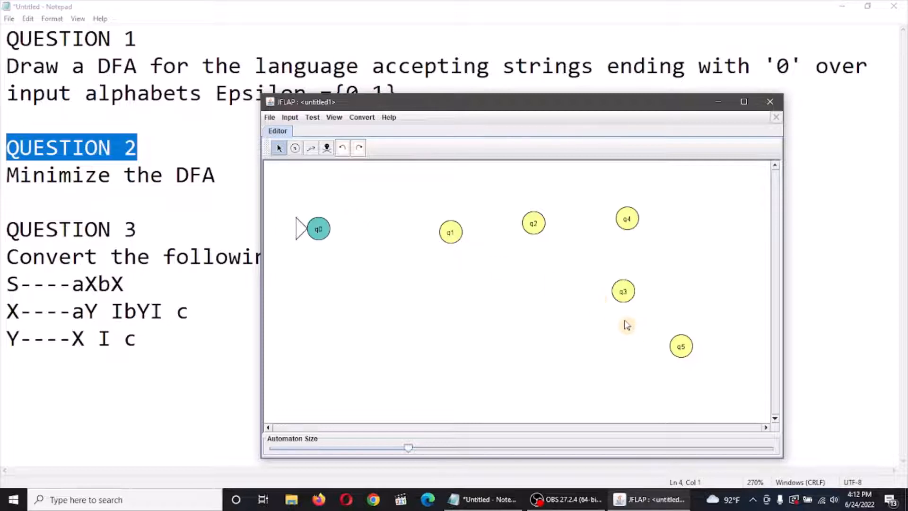
{"action": "right_click", "coordinate": [627, 295]}
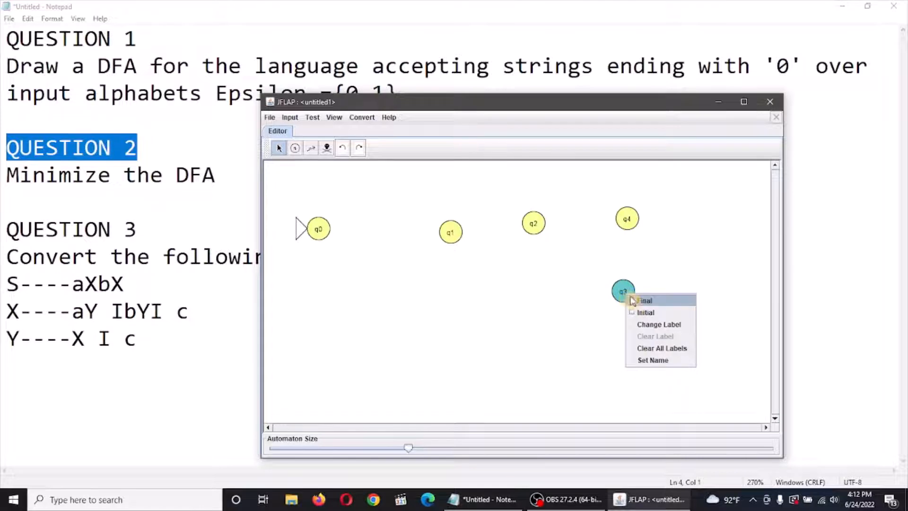
{"action": "left_click", "coordinate": [632, 300]}
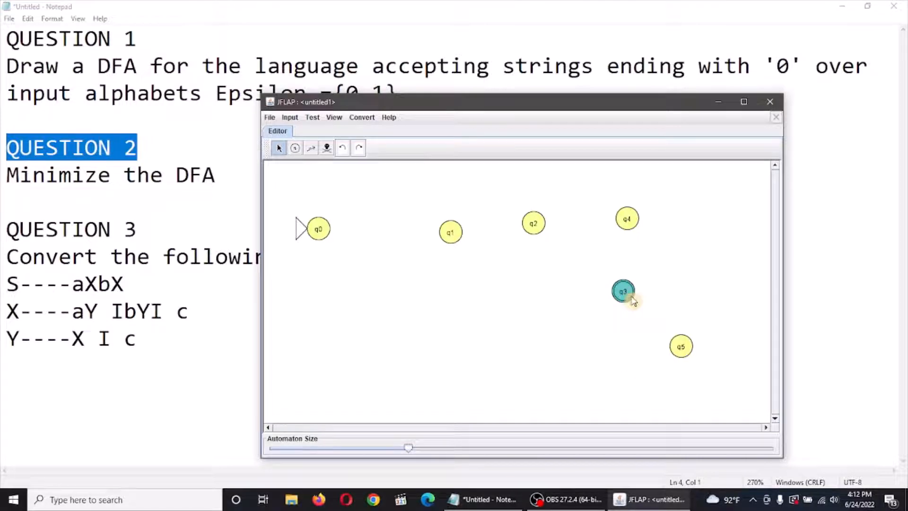
{"action": "right_click", "coordinate": [680, 350]}
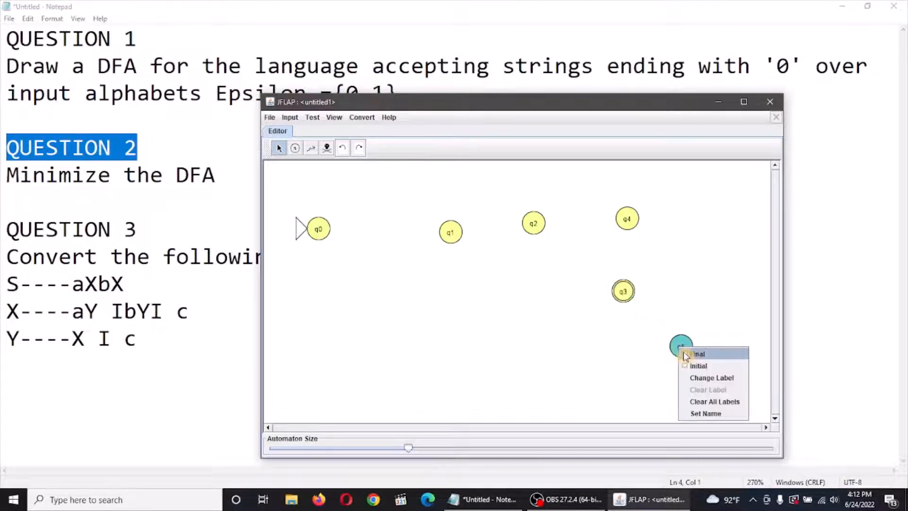
{"action": "left_click", "coordinate": [688, 355]}
{"action": "left_click", "coordinate": [518, 308]}
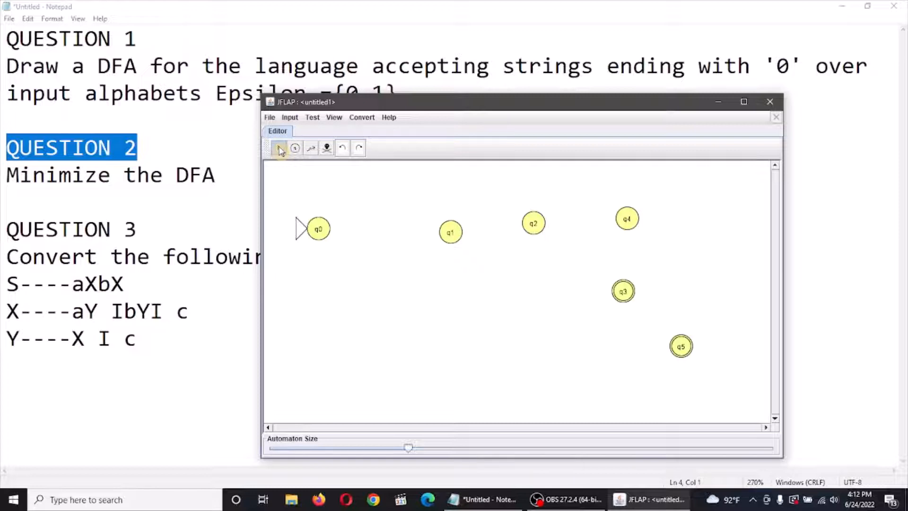
Add a transition from q1 to q0 labelled 0
{"action": "left_click", "coordinate": [311, 151]}
{"action": "left_click_drag", "start_coordinate": [452, 229], "coordinate": [316, 222]}
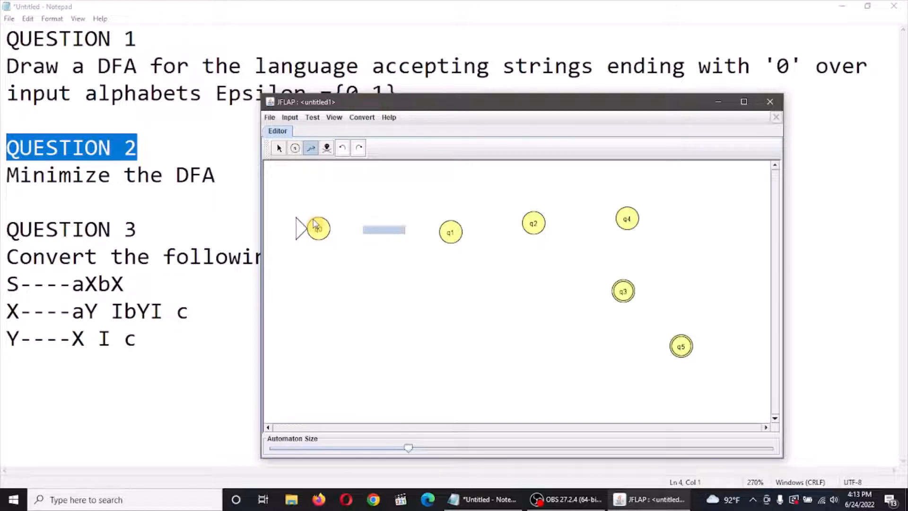
{"action": "type", "text": "0"}
{"action": "key", "text": "Return"}
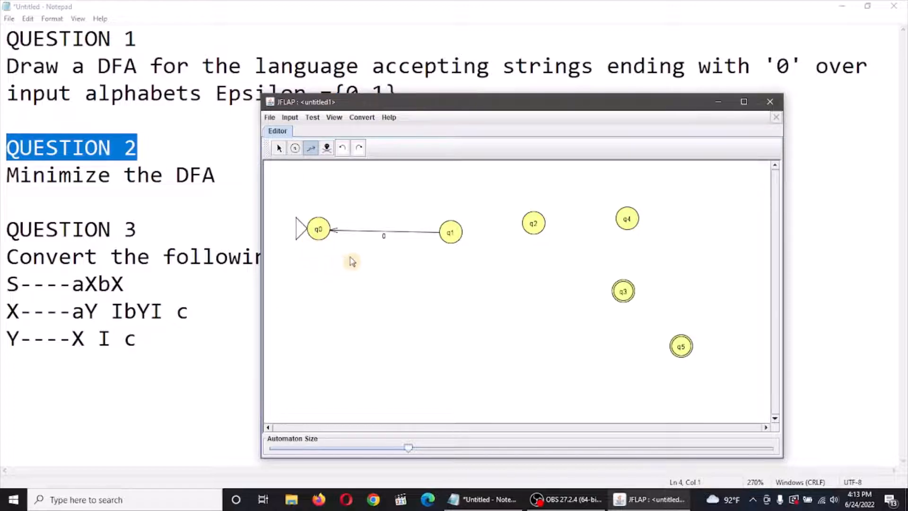
Bend the transition from q1 to q0 upward into an arc
{"action": "left_click", "coordinate": [280, 149]}
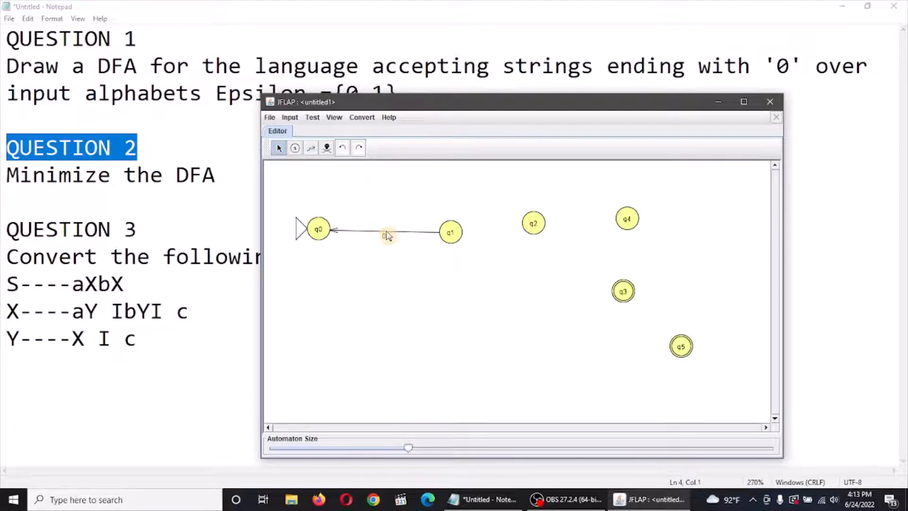
{"action": "left_click", "coordinate": [386, 235]}
{"action": "left_click_drag", "start_coordinate": [386, 235], "coordinate": [382, 189]}
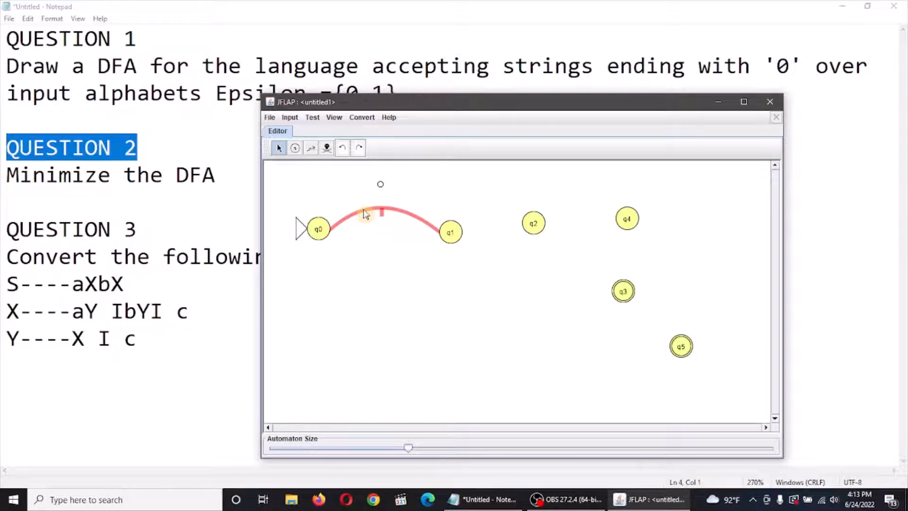
{"action": "left_click", "coordinate": [364, 210]}
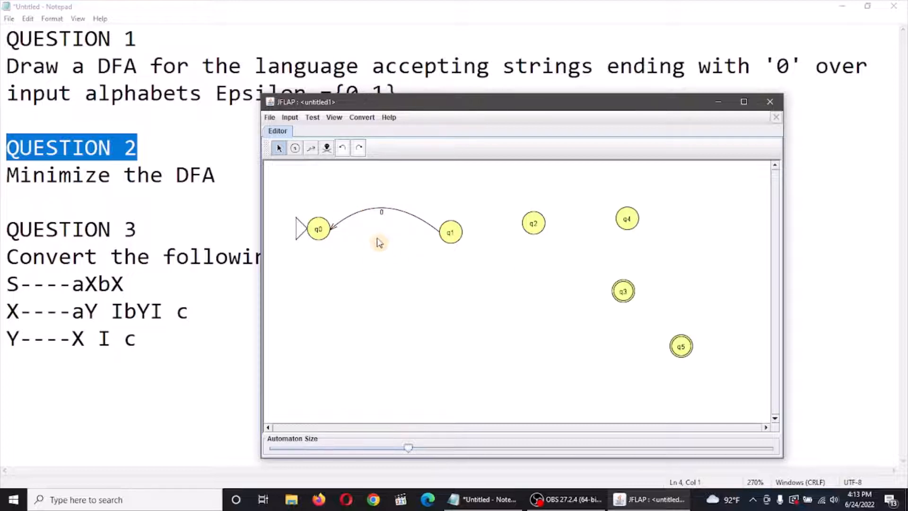
Add a transition from q0 to q1 labelled 0
{"action": "left_click", "coordinate": [311, 149]}
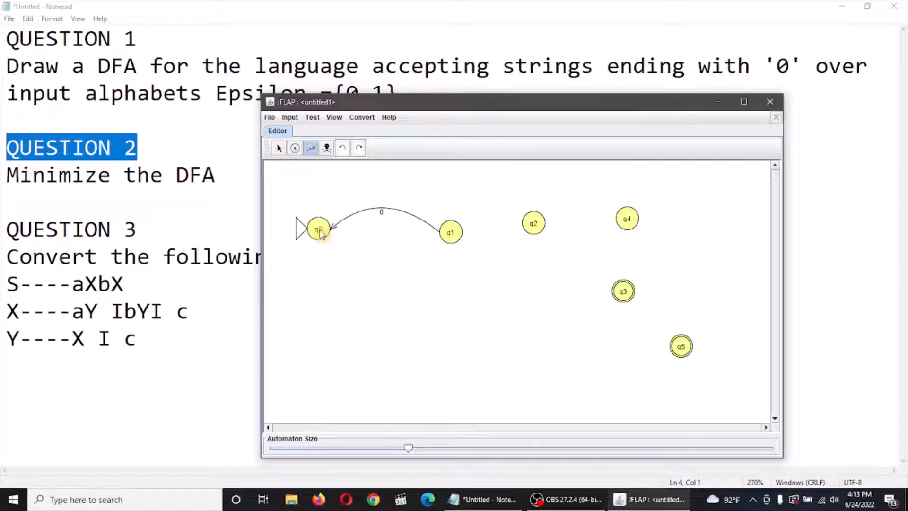
{"action": "left_click_drag", "start_coordinate": [319, 232], "coordinate": [451, 241]}
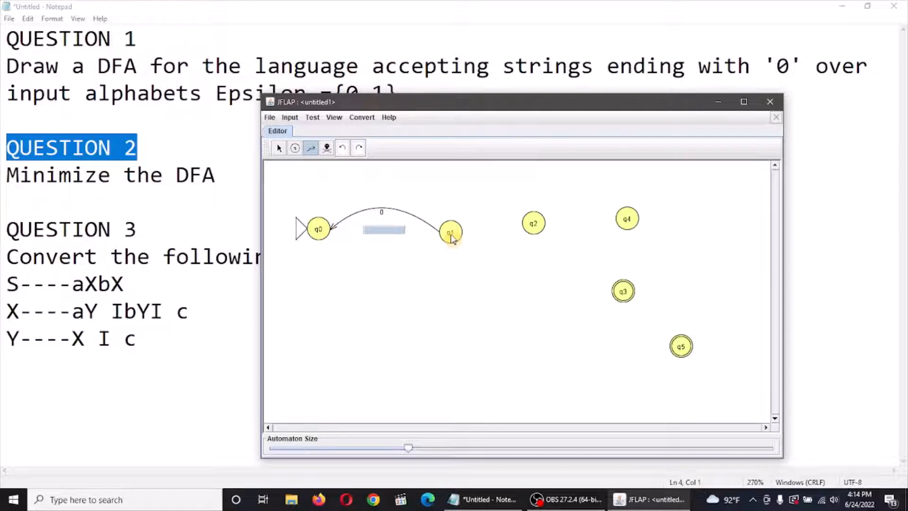
{"action": "type", "text": "0"}
{"action": "key", "text": "Return"}
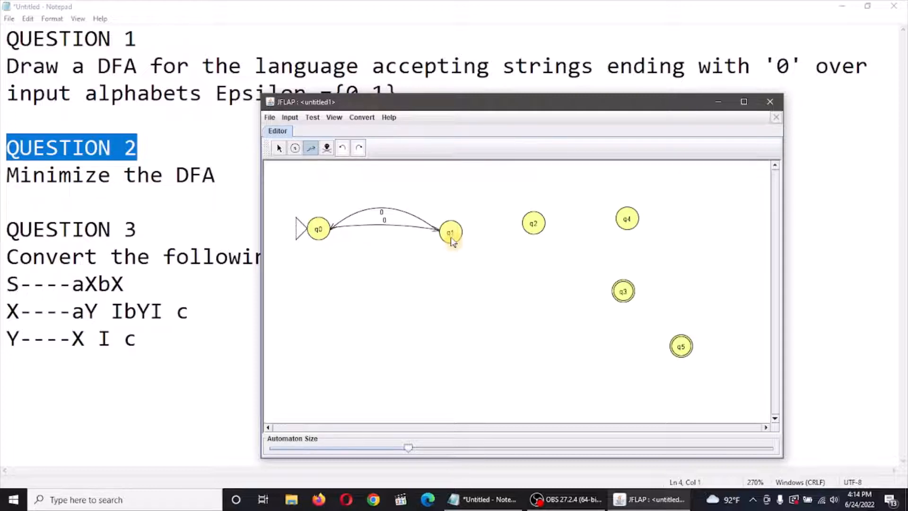
Bend the transition from q0 to q1 downward into an arc, keeping its label as 0
{"action": "left_click", "coordinate": [279, 148]}
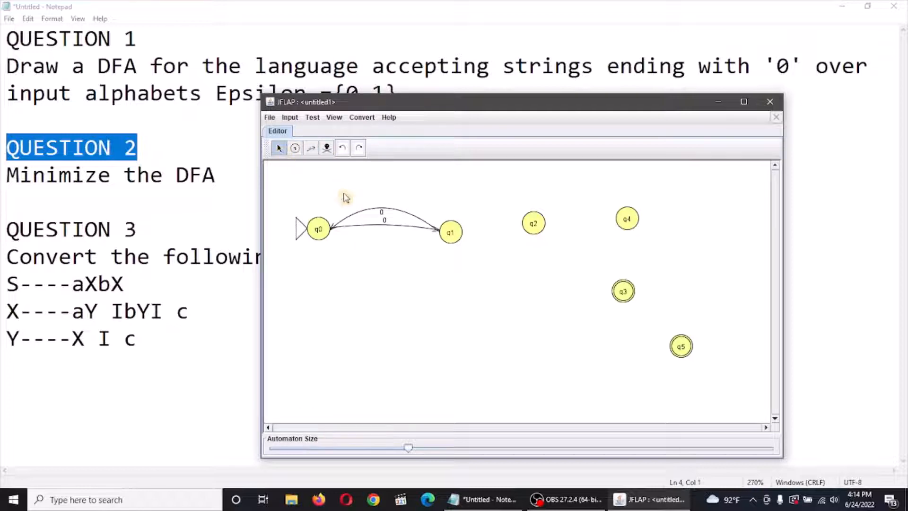
{"action": "double_click", "coordinate": [384, 228]}
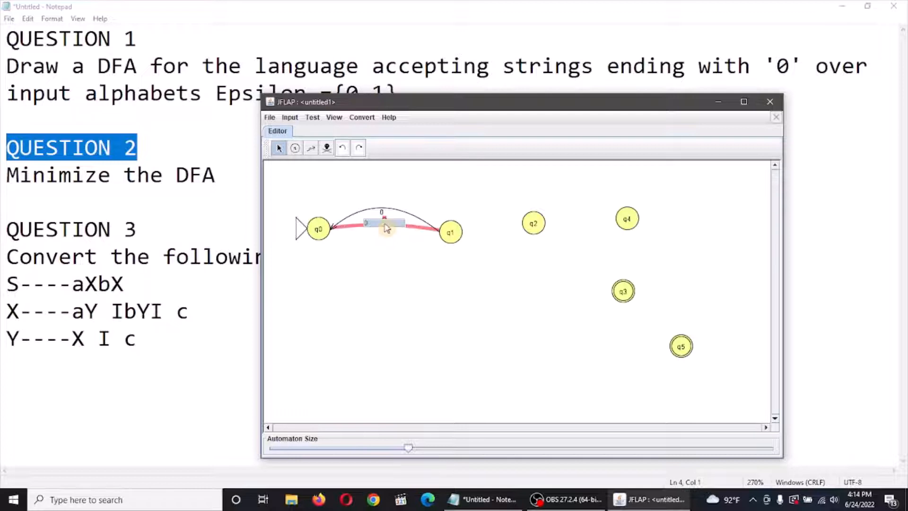
{"action": "left_click", "coordinate": [354, 227]}
{"action": "double_click", "coordinate": [377, 226]}
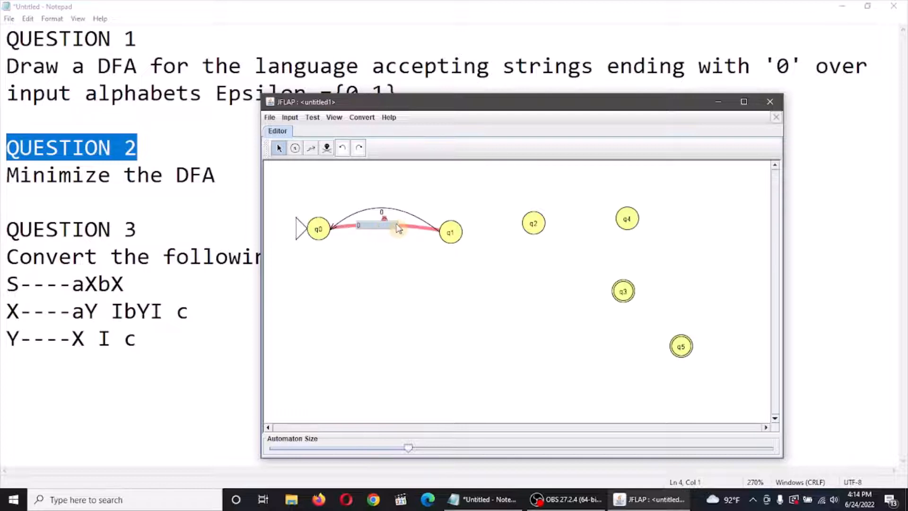
{"action": "left_click", "coordinate": [401, 228]}
{"action": "double_click", "coordinate": [395, 229]}
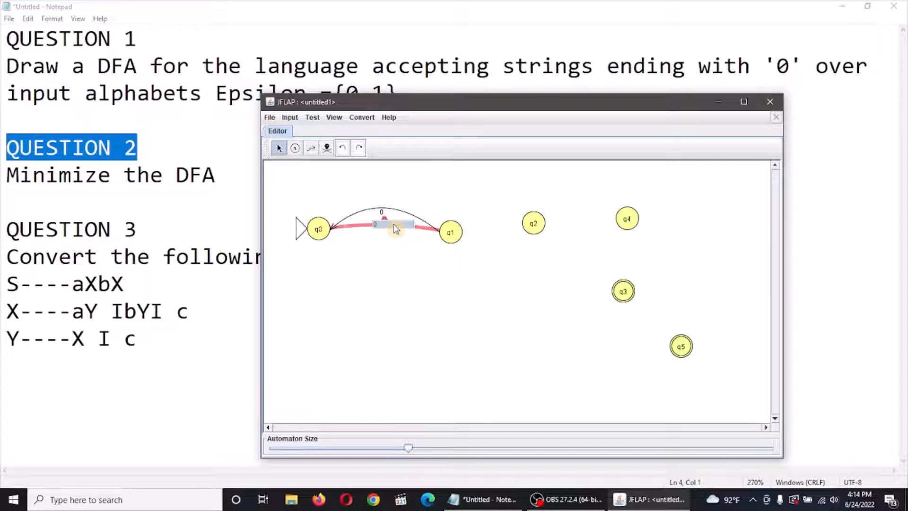
{"action": "left_click_drag", "start_coordinate": [385, 225], "coordinate": [378, 266]}
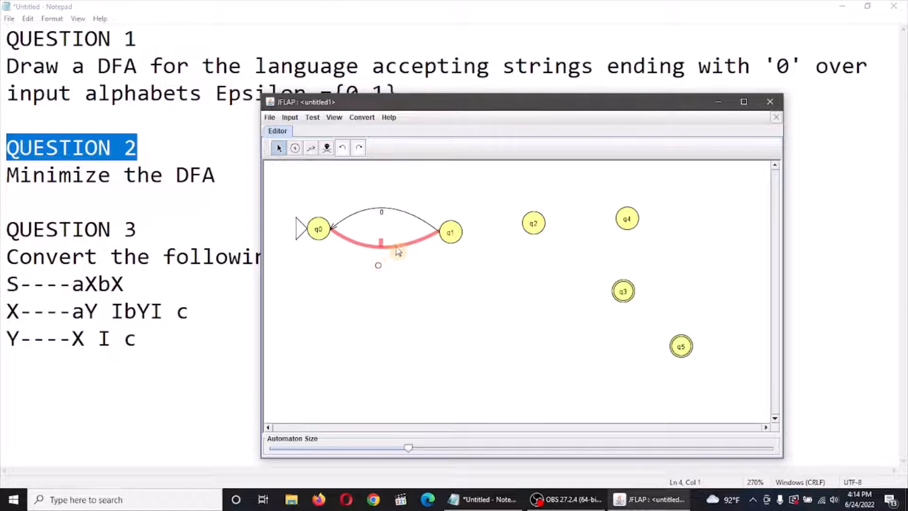
{"action": "type", "text": "0"}
{"action": "key", "text": "Return"}
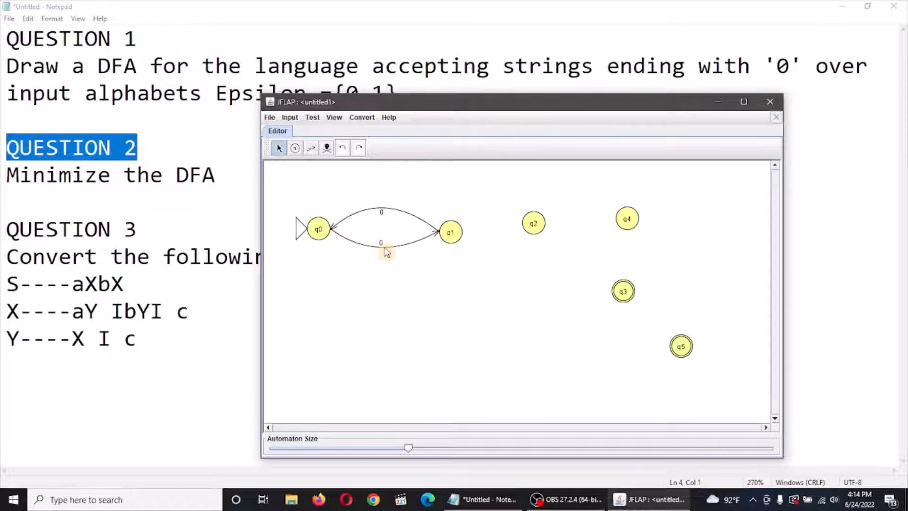
Add a transition from q2 to q1 labelled 0 and one from q2 to q4 labelled 1
{"action": "left_click", "coordinate": [311, 149]}
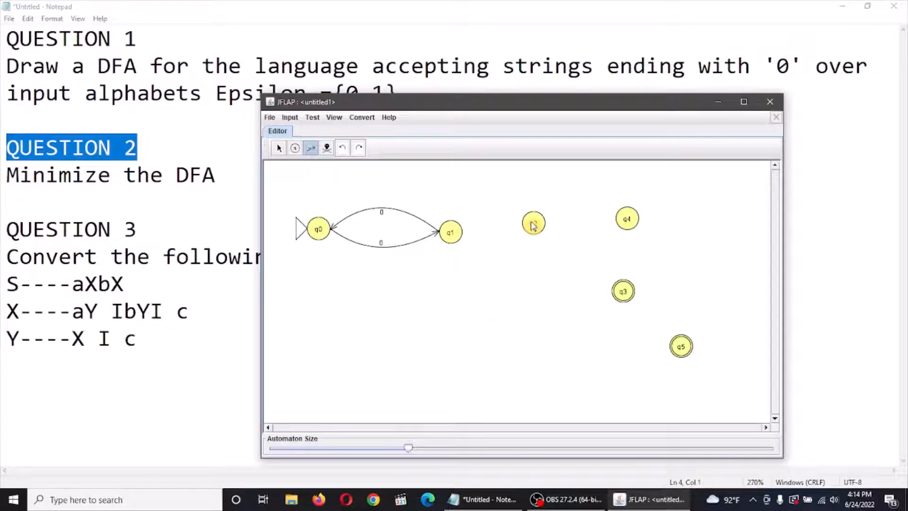
{"action": "left_click_drag", "start_coordinate": [533, 226], "coordinate": [456, 228]}
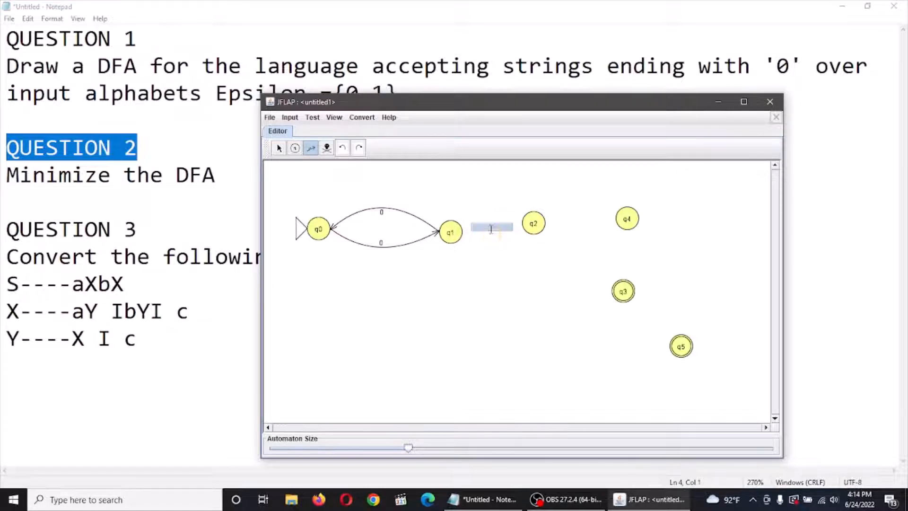
{"action": "type", "text": "0"}
{"action": "left_click", "coordinate": [492, 232]}
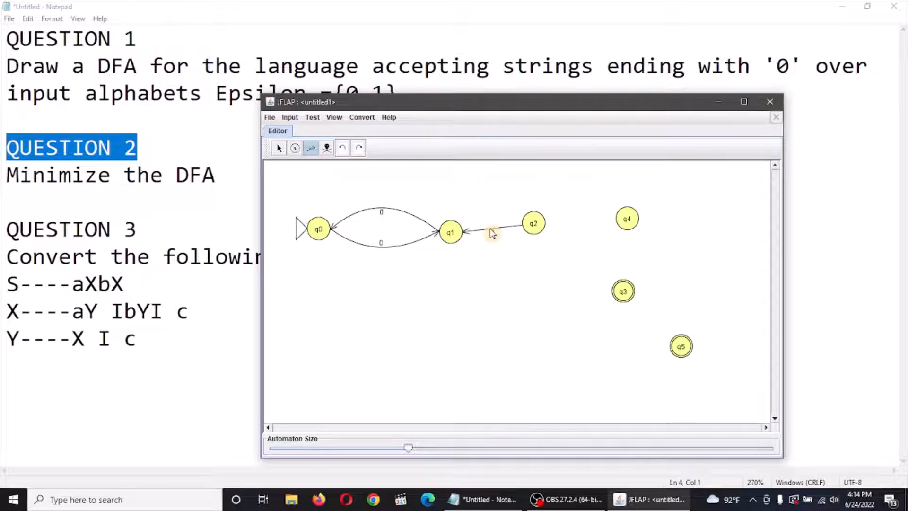
{"action": "left_click_drag", "start_coordinate": [532, 226], "coordinate": [623, 220]}
{"action": "type", "text": "1"}
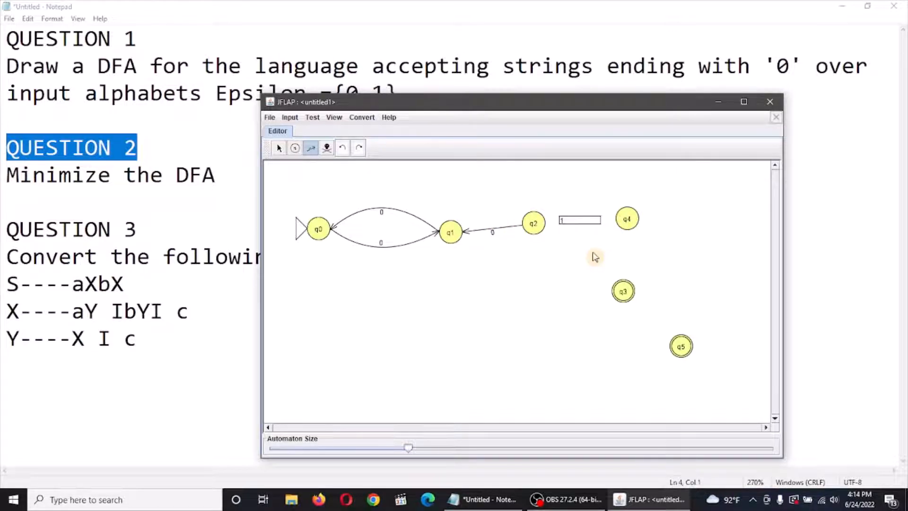
{"action": "key", "text": "Return"}
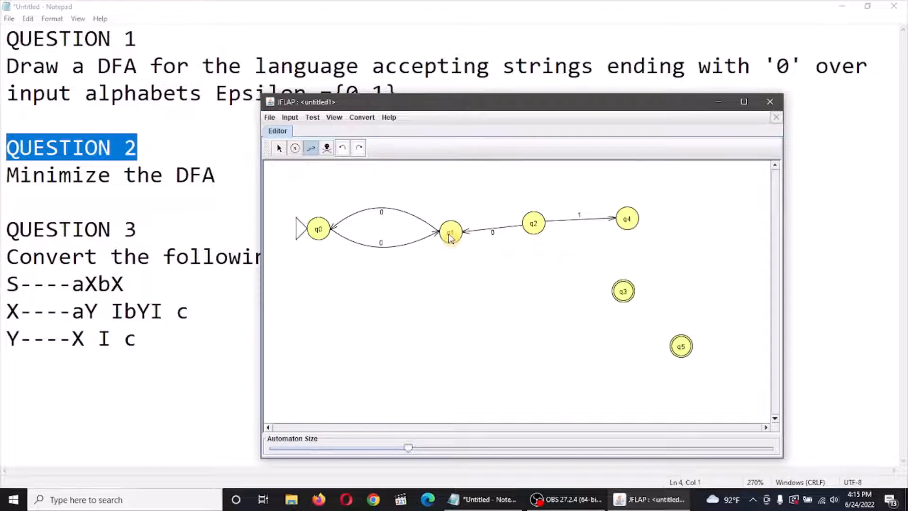
Add a transition from q1 to q3 labelled 1 and one from q4 to q3 labelled 0,1
{"action": "left_click_drag", "start_coordinate": [450, 237], "coordinate": [622, 294]}
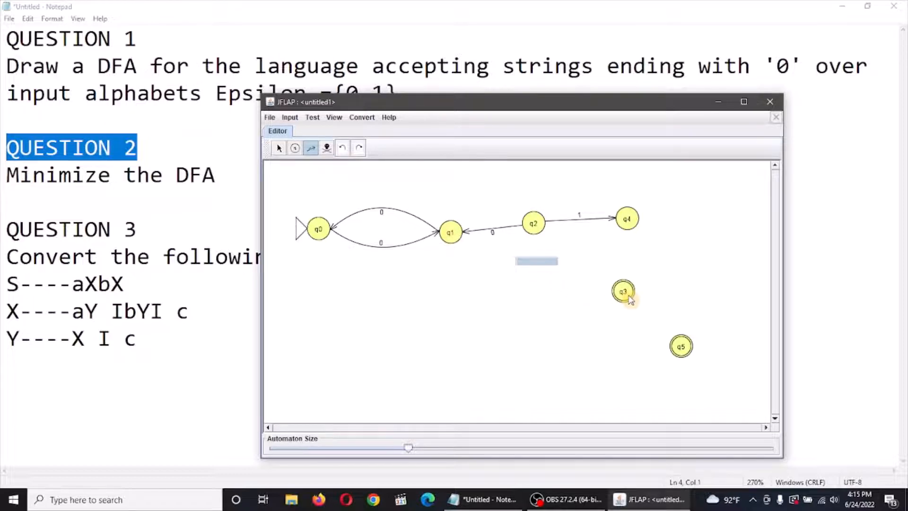
{"action": "type", "text": "1"}
{"action": "key", "text": "Return"}
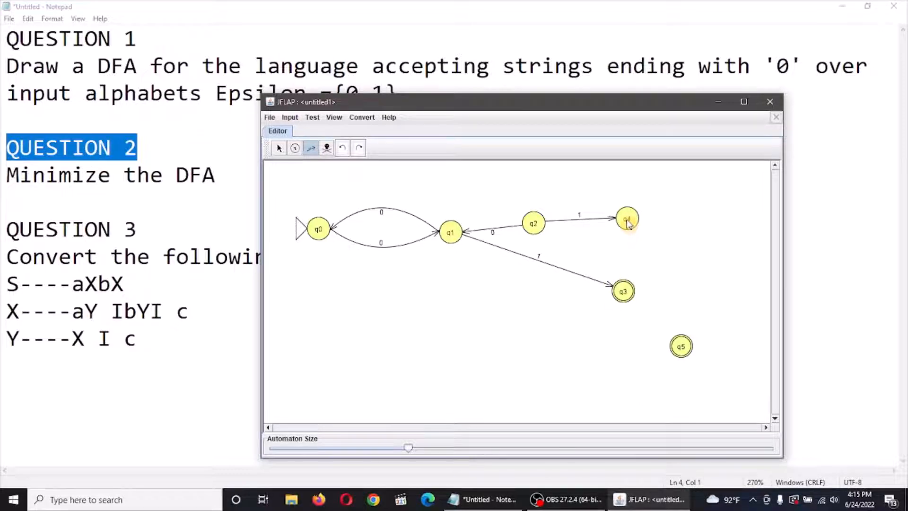
{"action": "left_click_drag", "start_coordinate": [629, 224], "coordinate": [625, 293]}
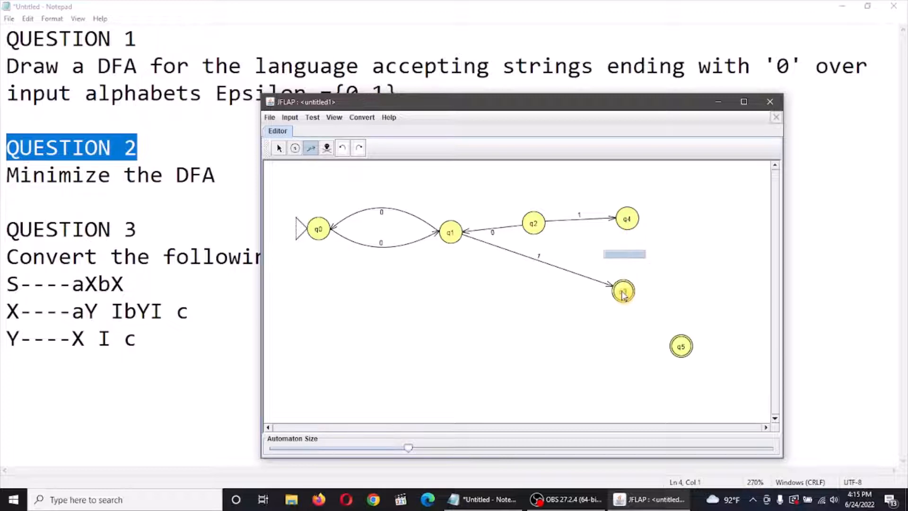
{"action": "type", "text": "0"}
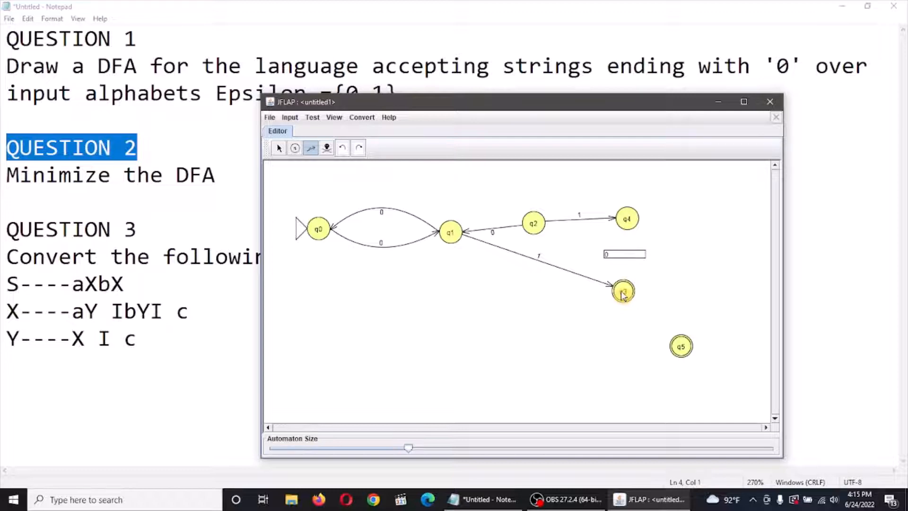
{"action": "type", "text": ",1"}
{"action": "key", "text": "Return"}
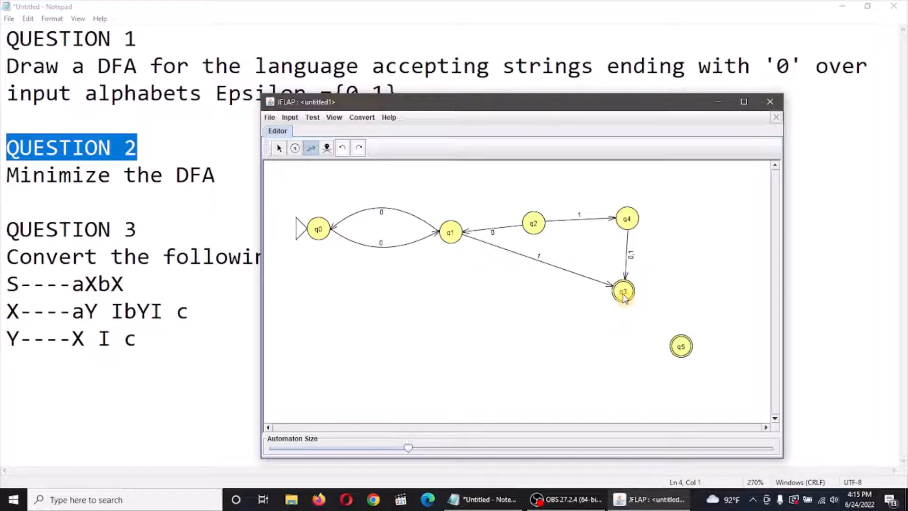
Add a transition from q3 to q5 labelled 0,1
{"action": "left_click_drag", "start_coordinate": [623, 294], "coordinate": [682, 347]}
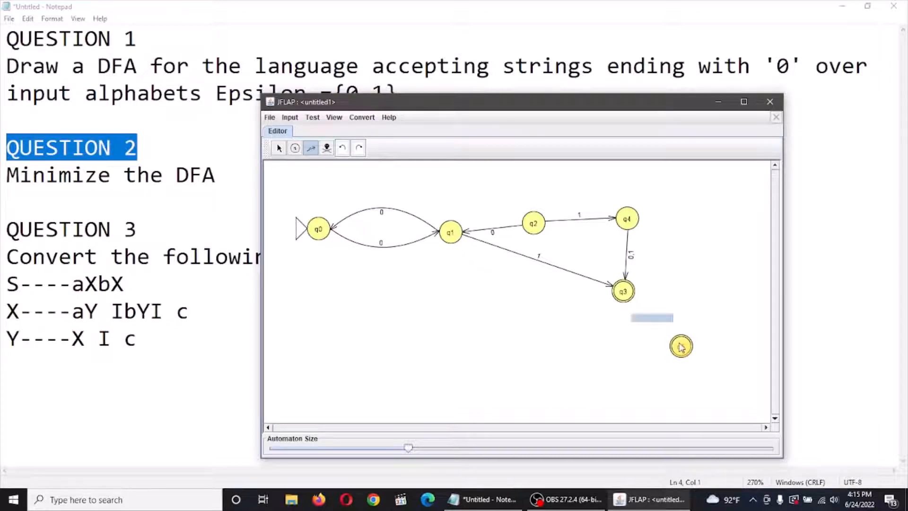
{"action": "type", "text": "0,1"}
{"action": "key", "text": "Return"}
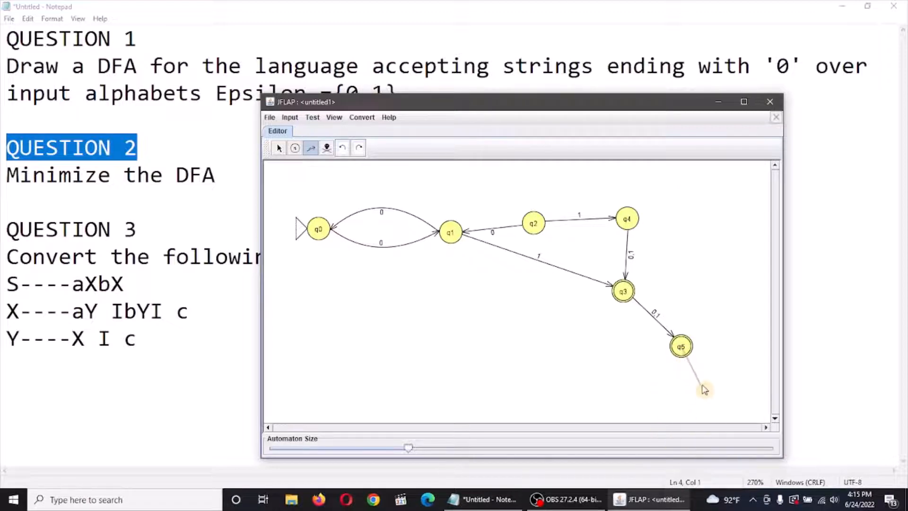
{"action": "left_click", "coordinate": [684, 348]}
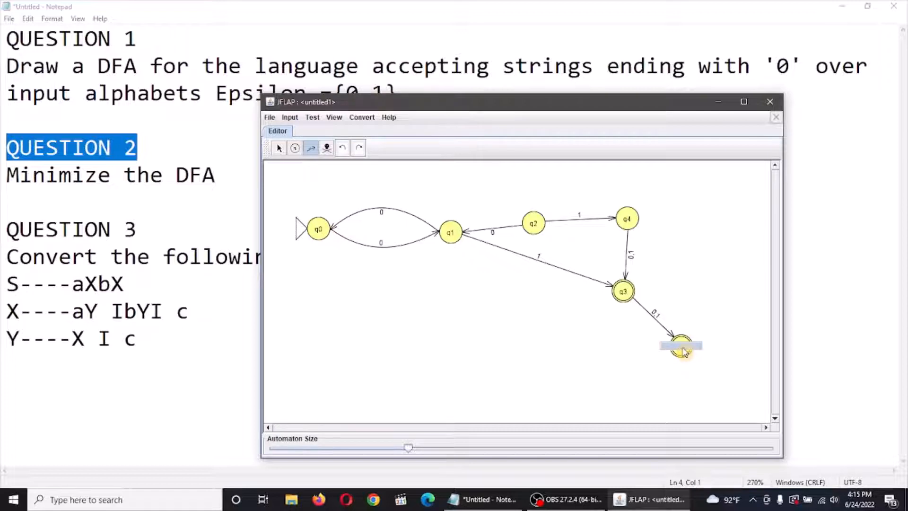
{"action": "type", "text": "0,1"}
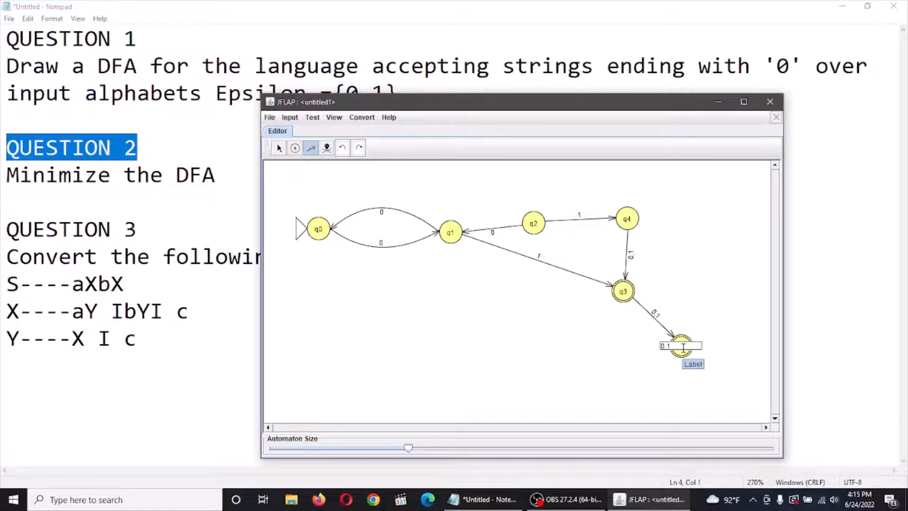
{"action": "key", "text": "Return"}
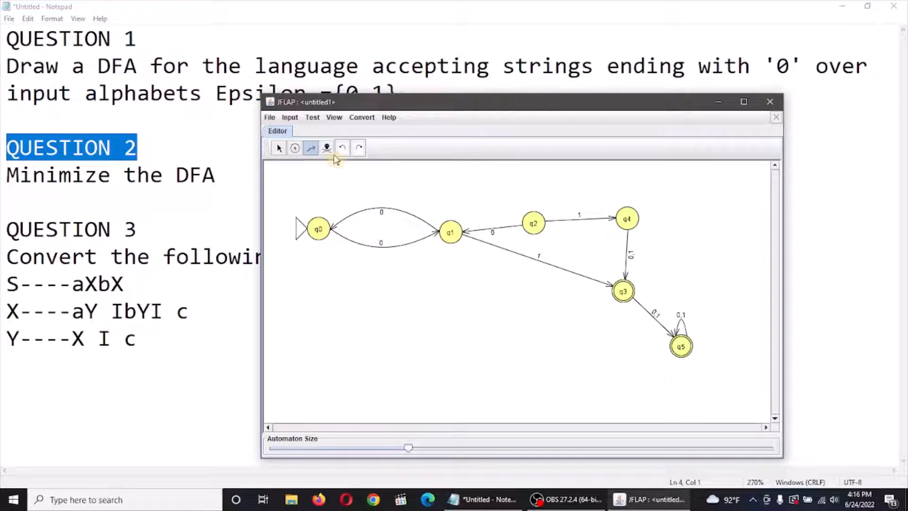
{"action": "left_click", "coordinate": [327, 149]}
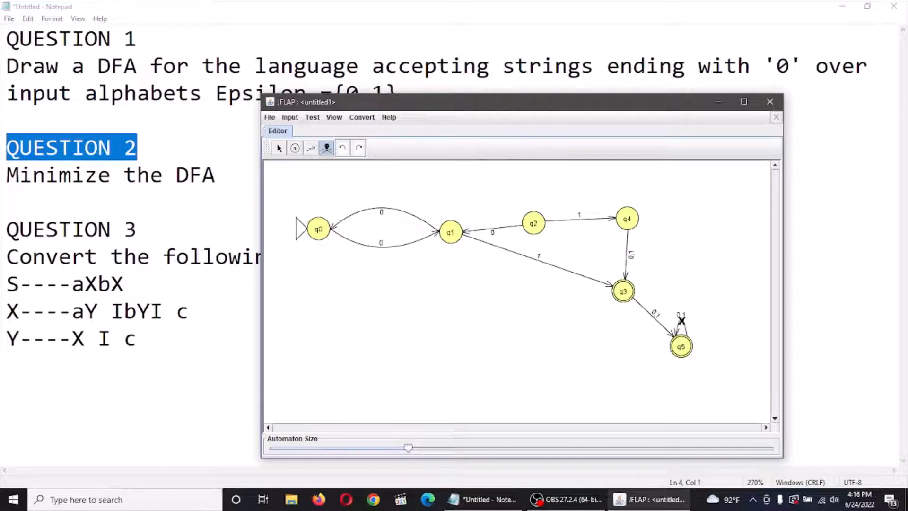
{"action": "left_click", "coordinate": [681, 320]}
Add a self-loop on q5 labelled 0,1
{"action": "left_click", "coordinate": [312, 149]}
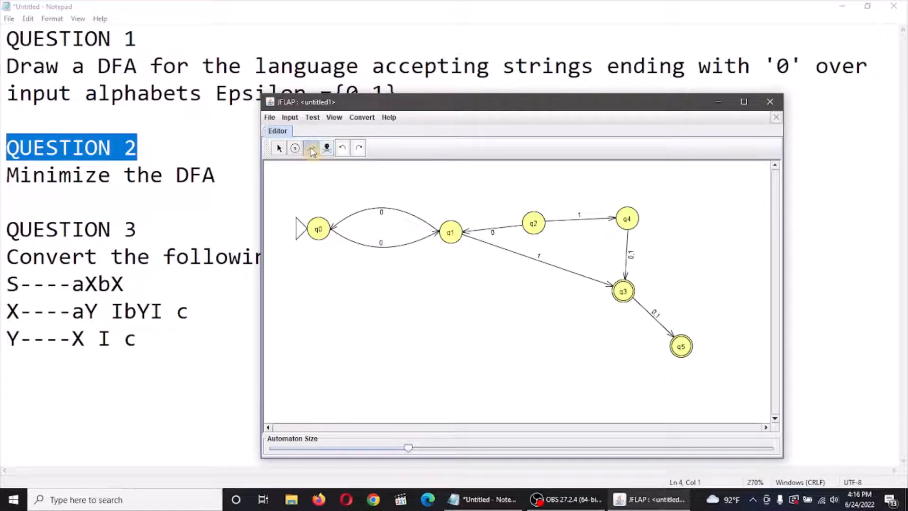
{"action": "mouse_move", "coordinate": [677, 352]}
{"action": "left_mouse_down"}
{"action": "mouse_move", "coordinate": [677, 401]}
{"action": "mouse_move", "coordinate": [686, 406]}
{"action": "mouse_move", "coordinate": [682, 355]}
{"action": "left_mouse_up"}
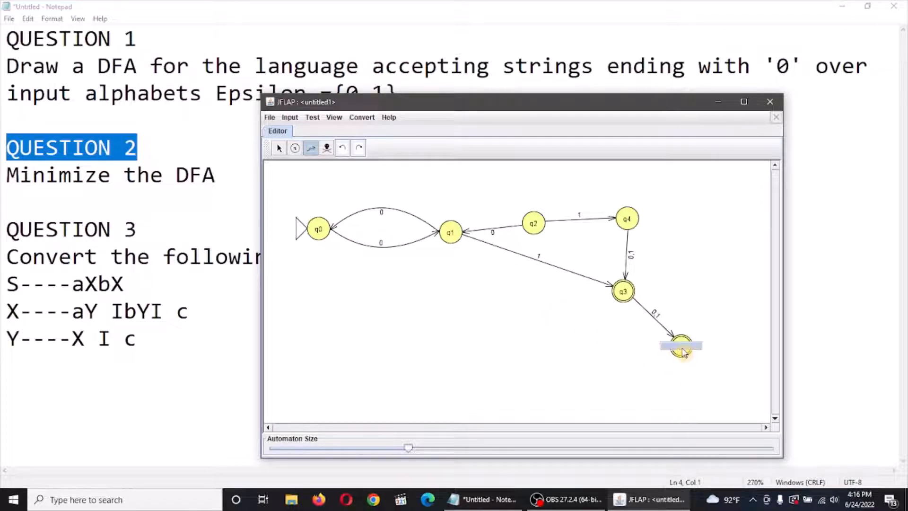
{"action": "type", "text": "0"}
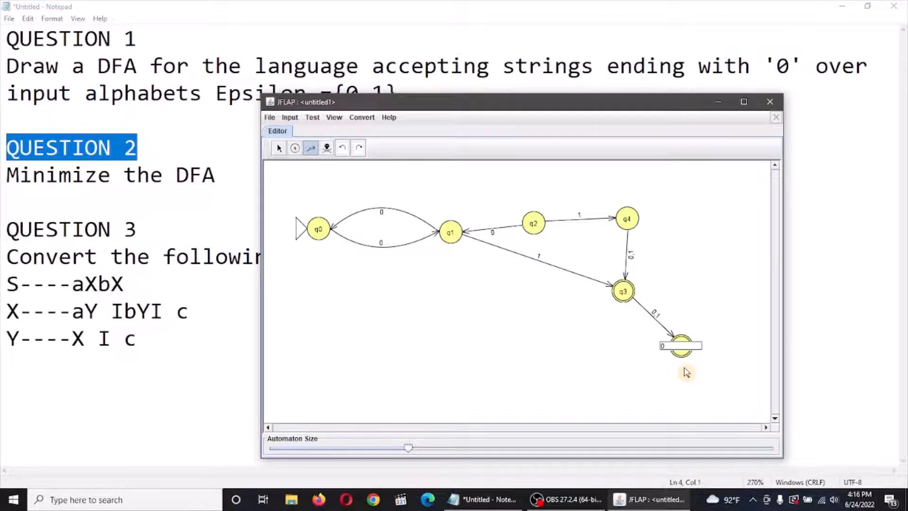
{"action": "type", "text": ",1"}
{"action": "key", "text": "Return"}
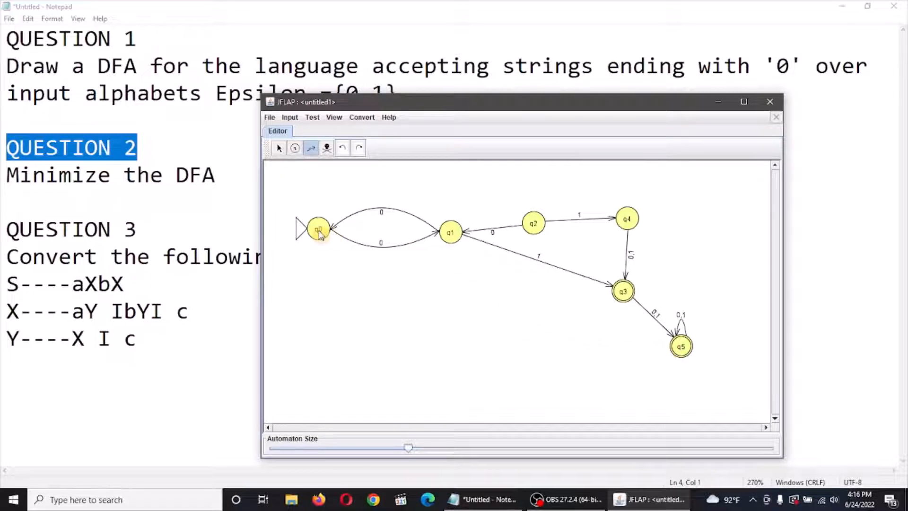
Add a transition from q0 to q3 labelled 1
{"action": "left_click_drag", "start_coordinate": [320, 234], "coordinate": [621, 293]}
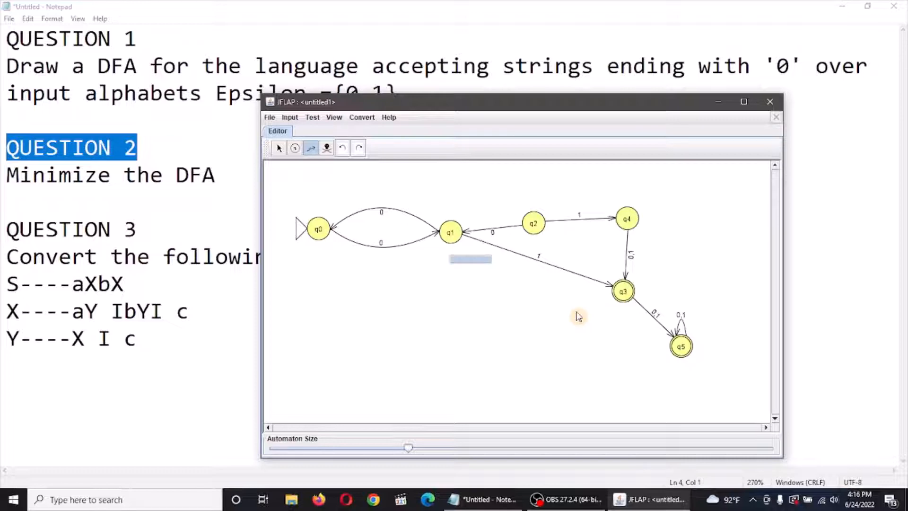
{"action": "type", "text": "1"}
{"action": "key", "text": "Return"}
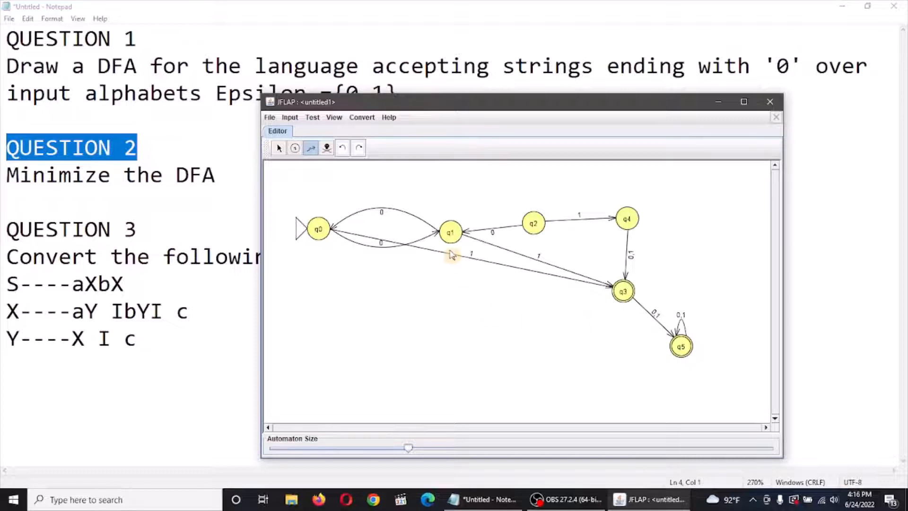
Bend the q0-to-q3 transition labelled 1 into a deep downward curve that passes well below q1
{"action": "left_click", "coordinate": [279, 148]}
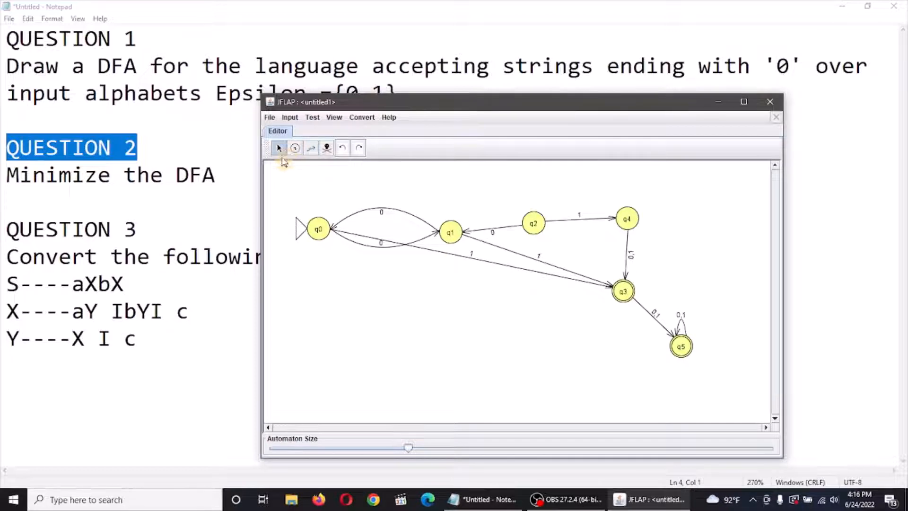
{"action": "left_click", "coordinate": [479, 263]}
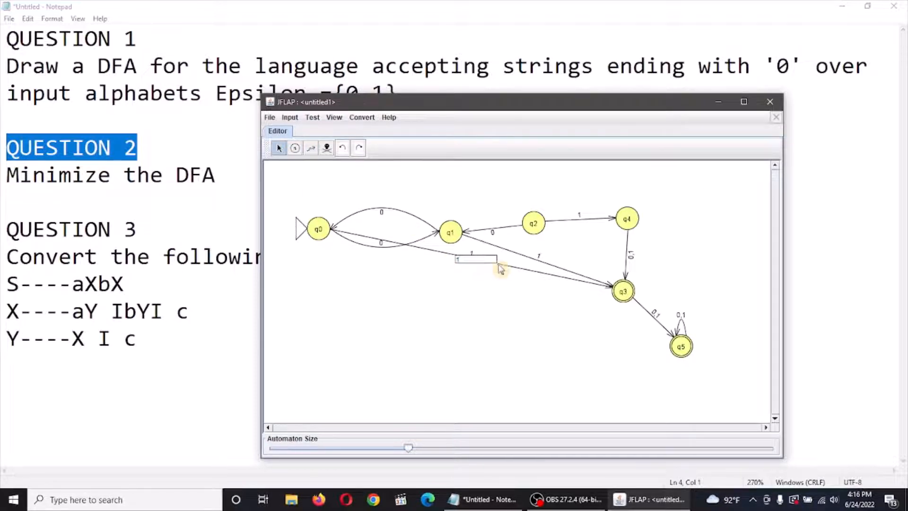
{"action": "left_click", "coordinate": [513, 265]}
{"action": "left_click", "coordinate": [513, 270]}
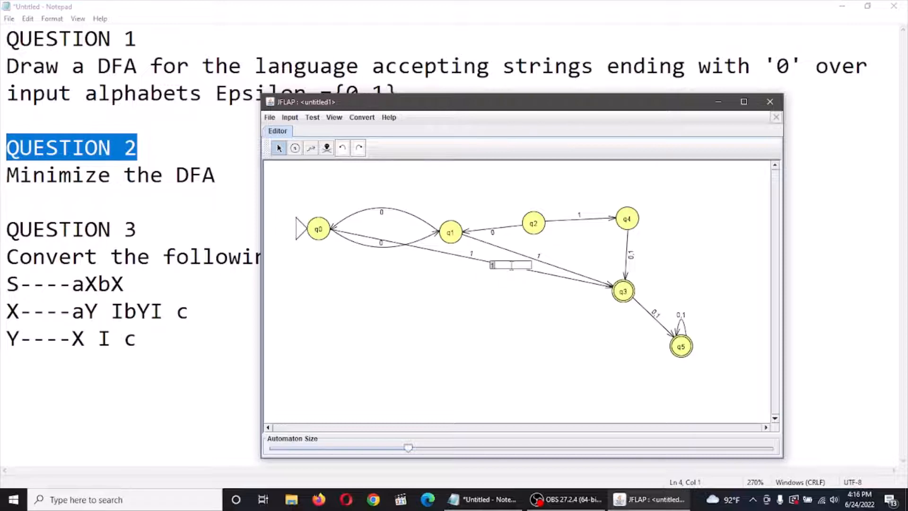
{"action": "left_click", "coordinate": [468, 256]}
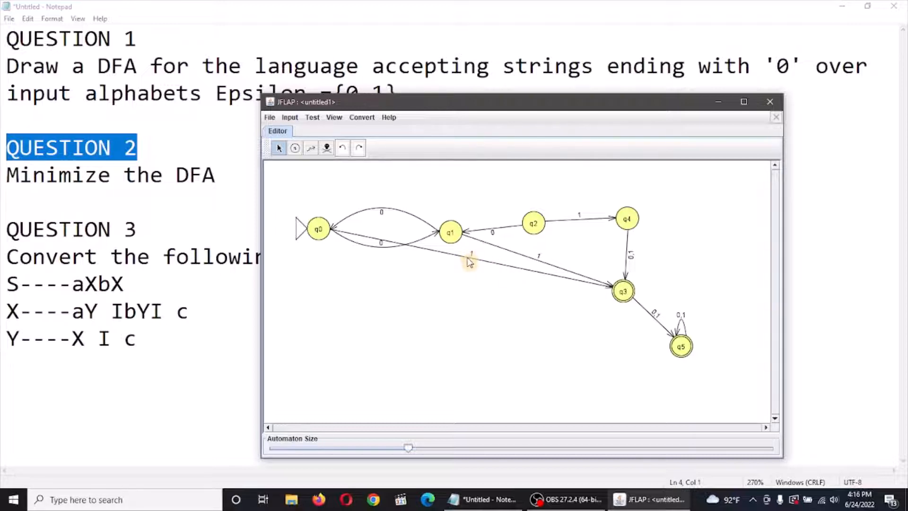
{"action": "left_click", "coordinate": [469, 258]}
{"action": "left_click_drag", "start_coordinate": [473, 255], "coordinate": [460, 385]}
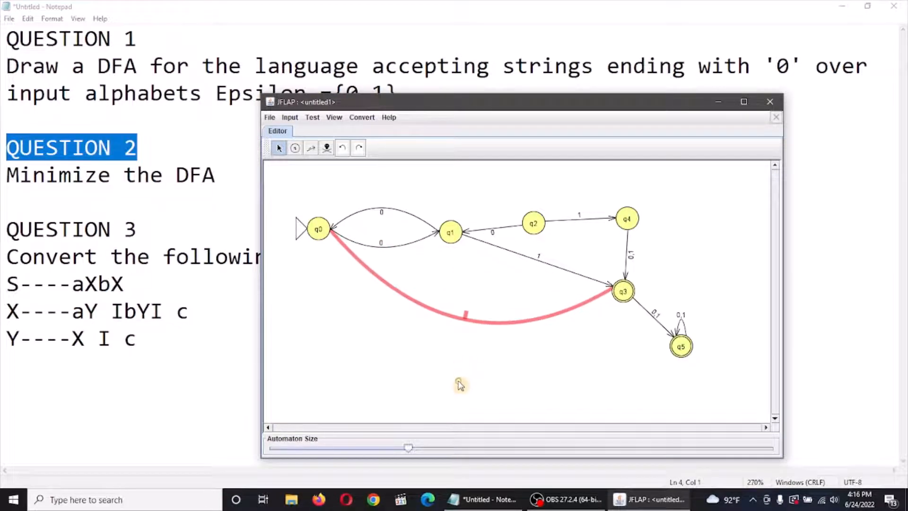
{"action": "left_click", "coordinate": [458, 381]}
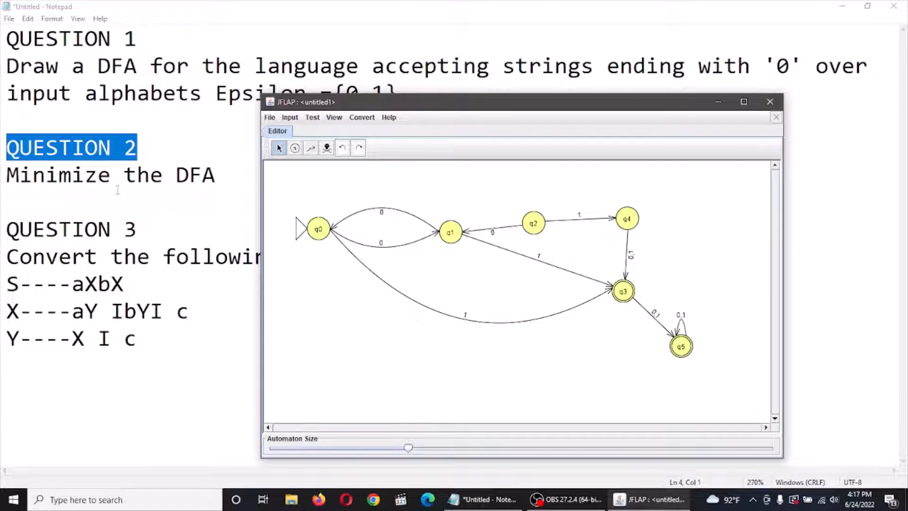
Switch to Notepad, insert "GIVEN" before "DFA" in the Question 2 text, and return to JFLAP with its window moved off the sentence
{"action": "left_click", "coordinate": [166, 178]}
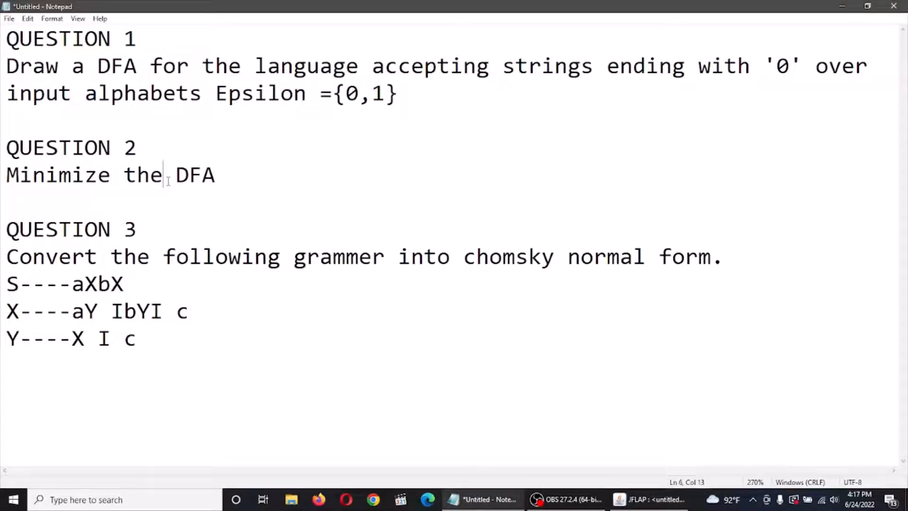
{"action": "type", "text": "GIVEN"}
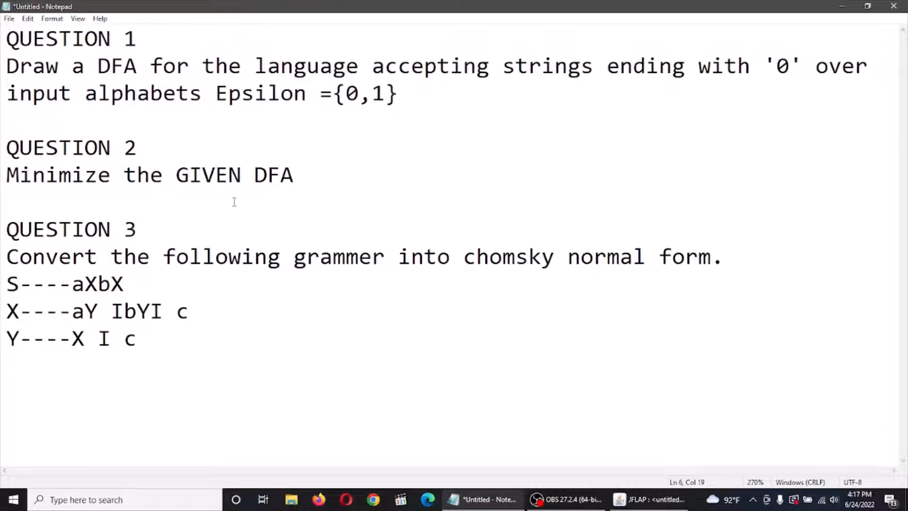
{"action": "left_click", "coordinate": [630, 499]}
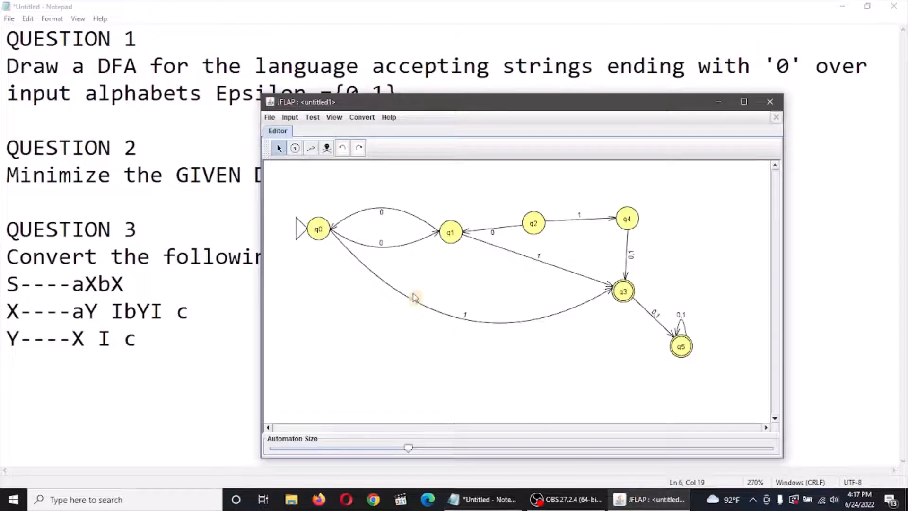
{"action": "left_click_drag", "start_coordinate": [455, 102], "coordinate": [494, 86]}
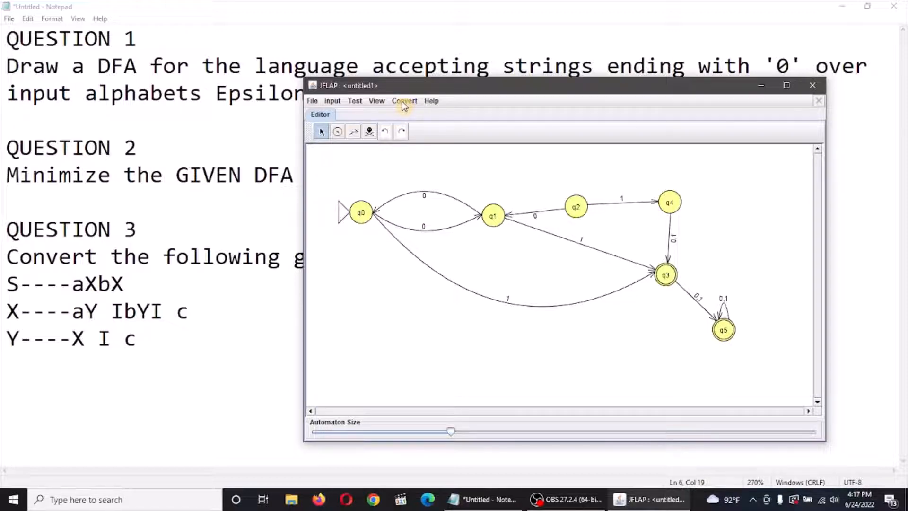
Try to convert the drawn six-state automaton to a DFA
{"action": "key", "text": "super+plus"}
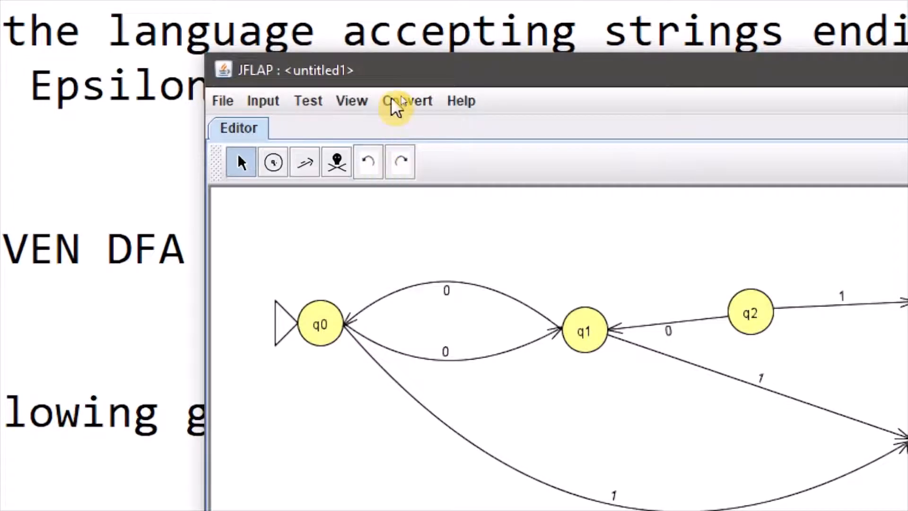
{"action": "left_click", "coordinate": [408, 103]}
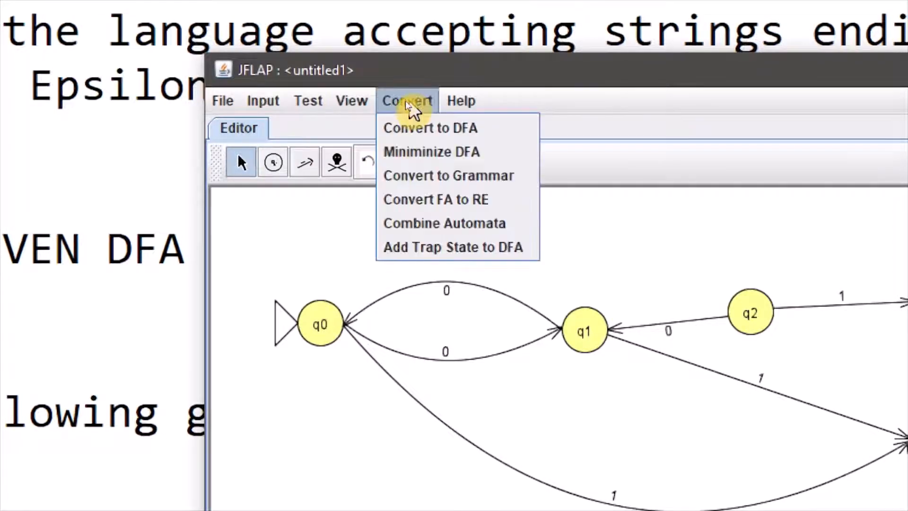
{"action": "left_click", "coordinate": [410, 134]}
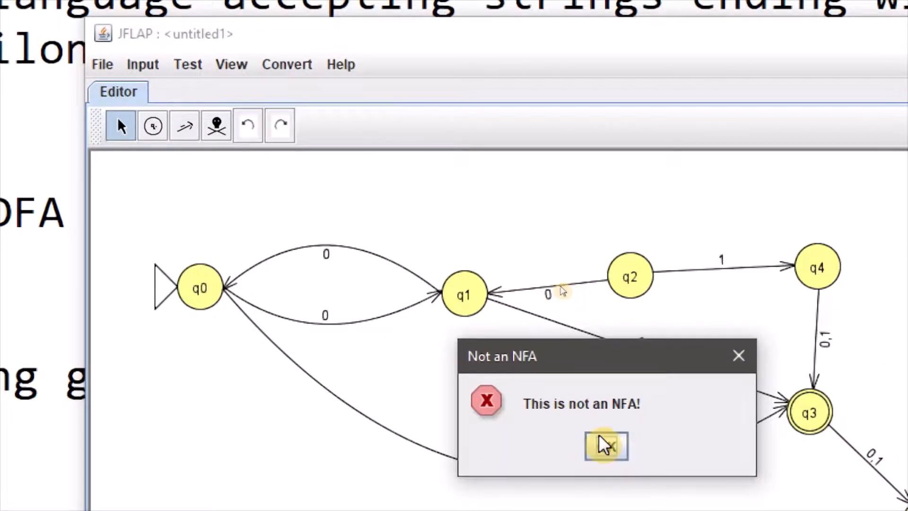
{"action": "left_click", "coordinate": [605, 444]}
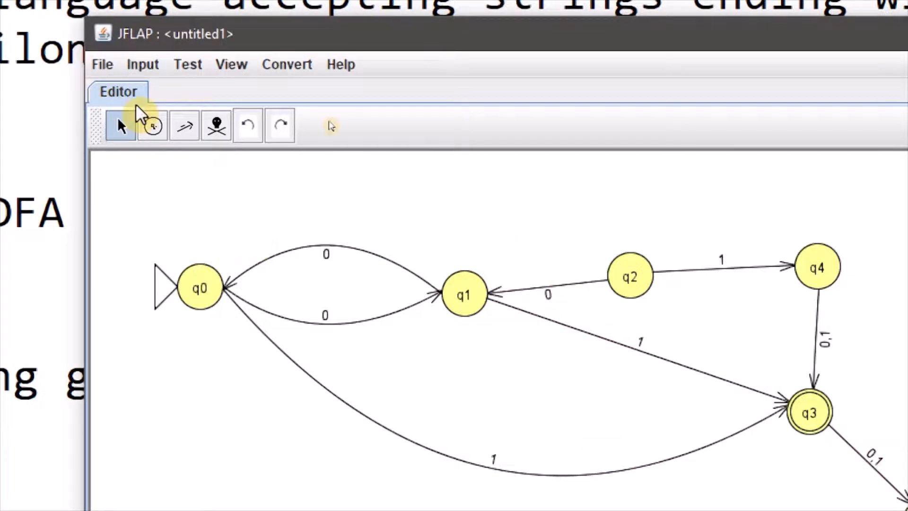
{"action": "key", "text": "super+minus"}
{"action": "key", "text": "super+minus"}
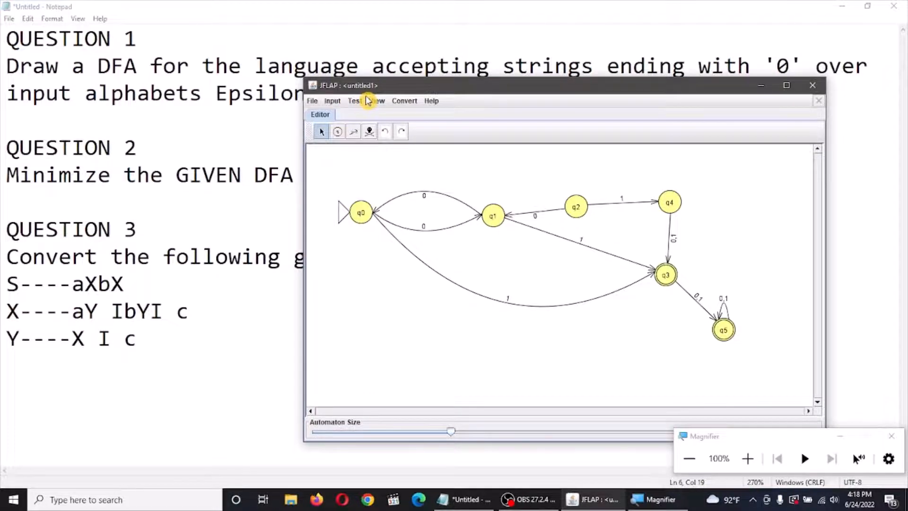
{"action": "key", "text": "super+Escape"}
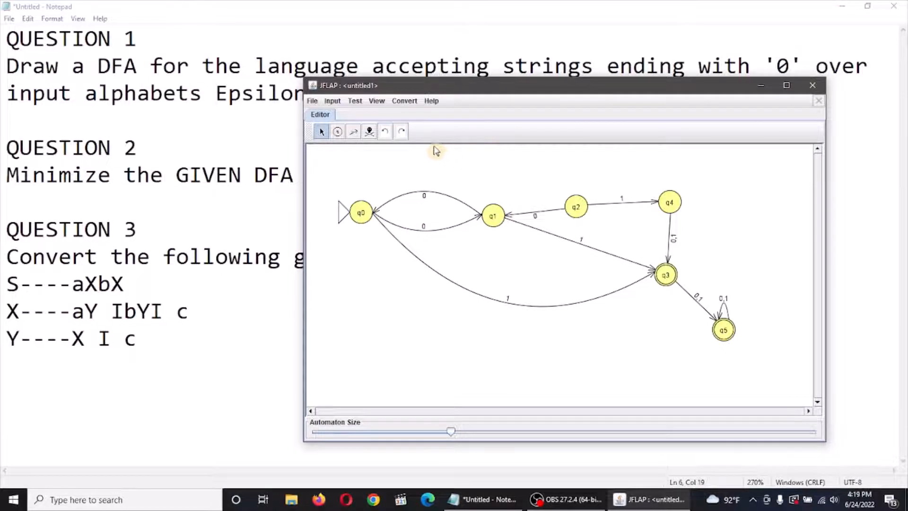
Start minimizing the DFA and complete the whole partition subtree from the root node
{"action": "left_click", "coordinate": [407, 102]}
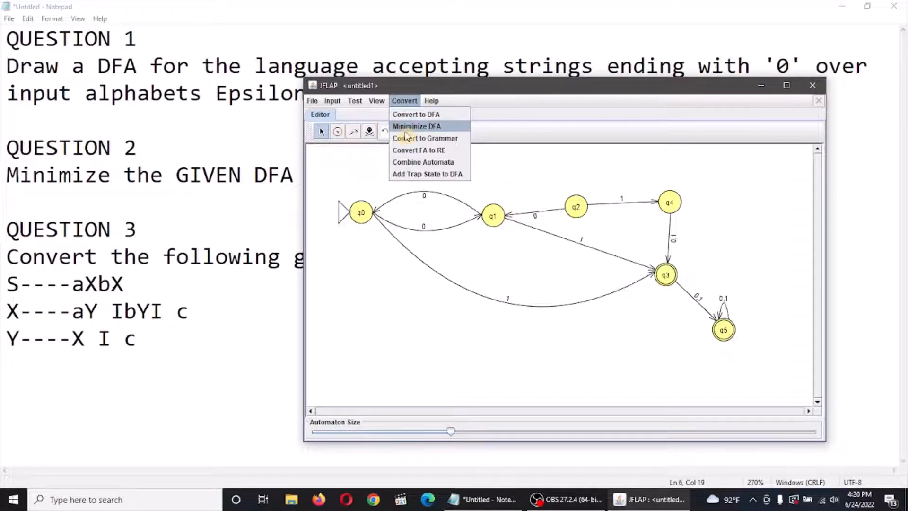
{"action": "left_click", "coordinate": [424, 129]}
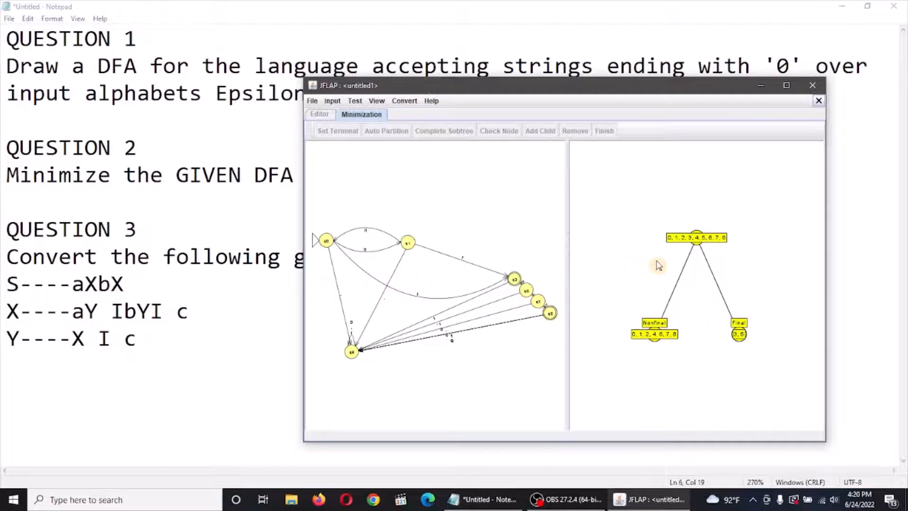
{"action": "left_click", "coordinate": [414, 102]}
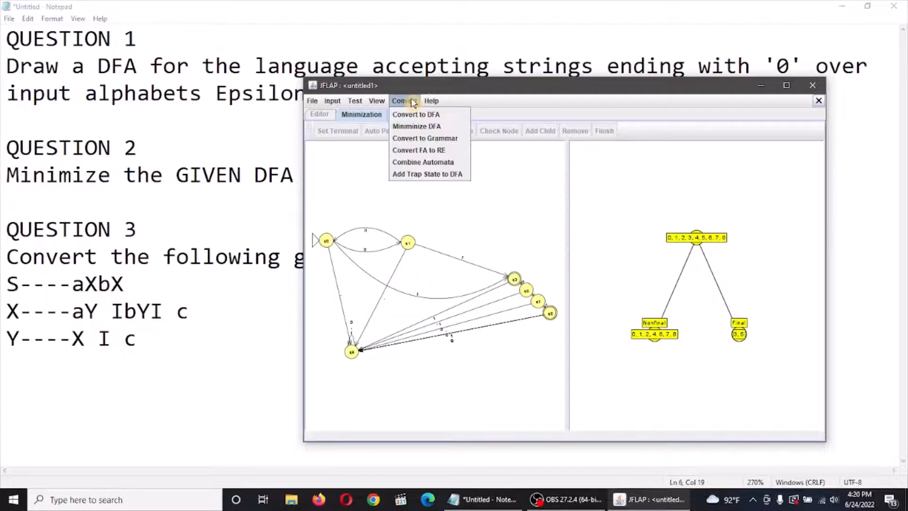
{"action": "left_click", "coordinate": [486, 174]}
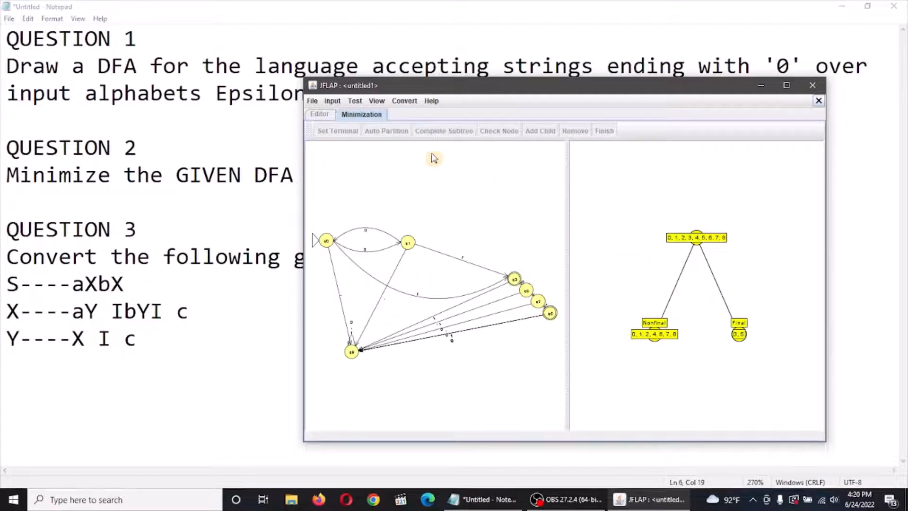
{"action": "left_click", "coordinate": [702, 241]}
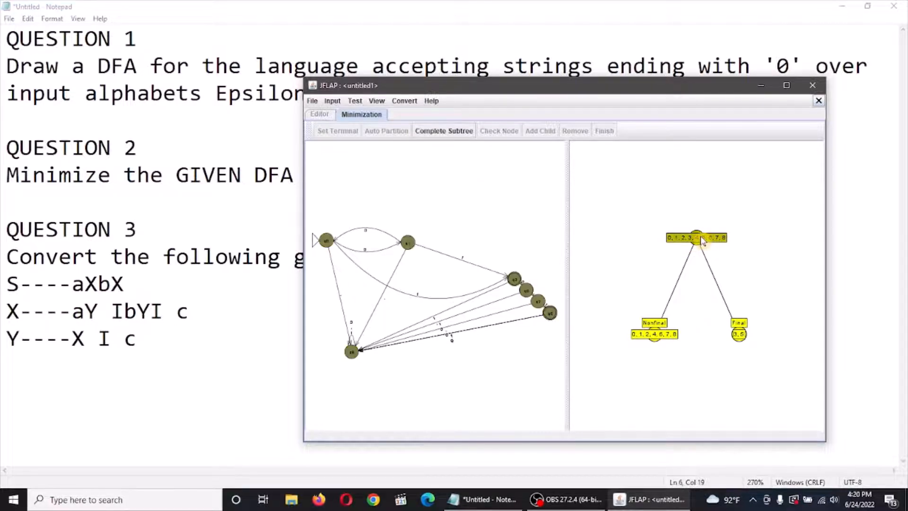
{"action": "left_click", "coordinate": [457, 132]}
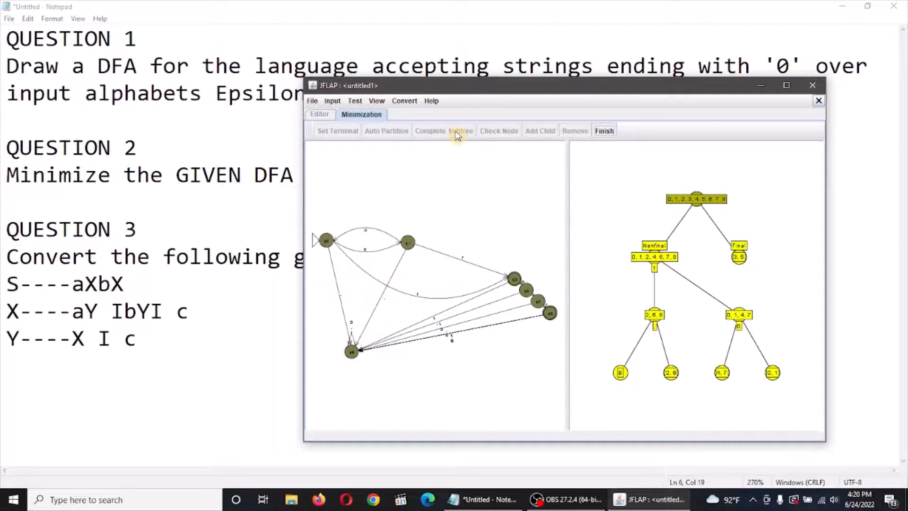
Finish the partition tree and complete all transitions of the minimized automaton
{"action": "left_click", "coordinate": [603, 133]}
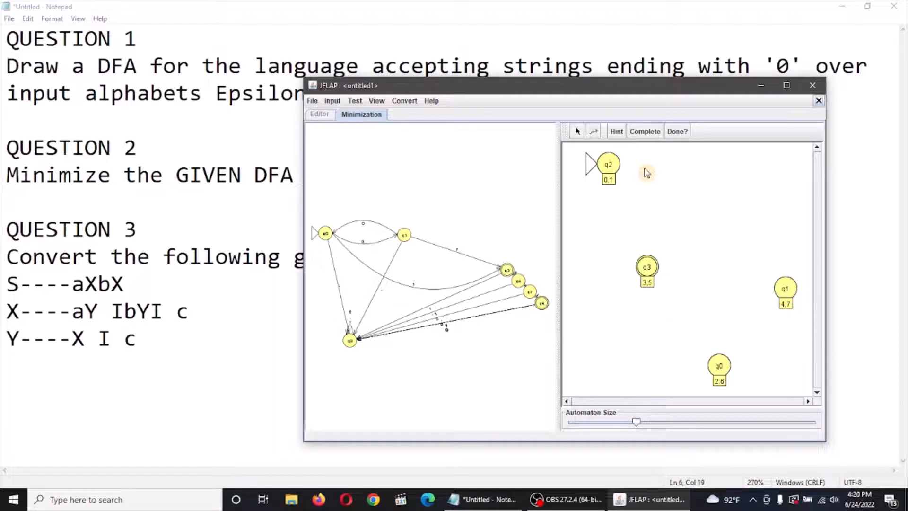
{"action": "left_click", "coordinate": [650, 134]}
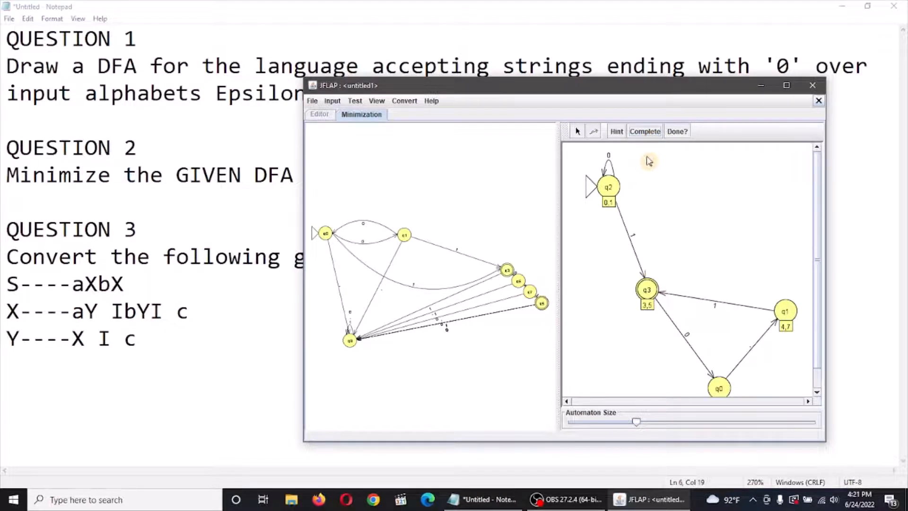
{"action": "left_click", "coordinate": [647, 134]}
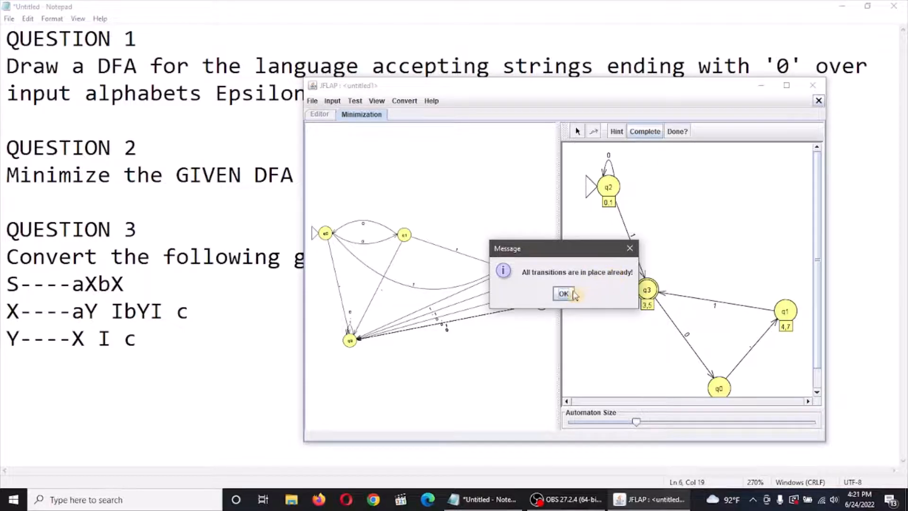
{"action": "left_click", "coordinate": [566, 293]}
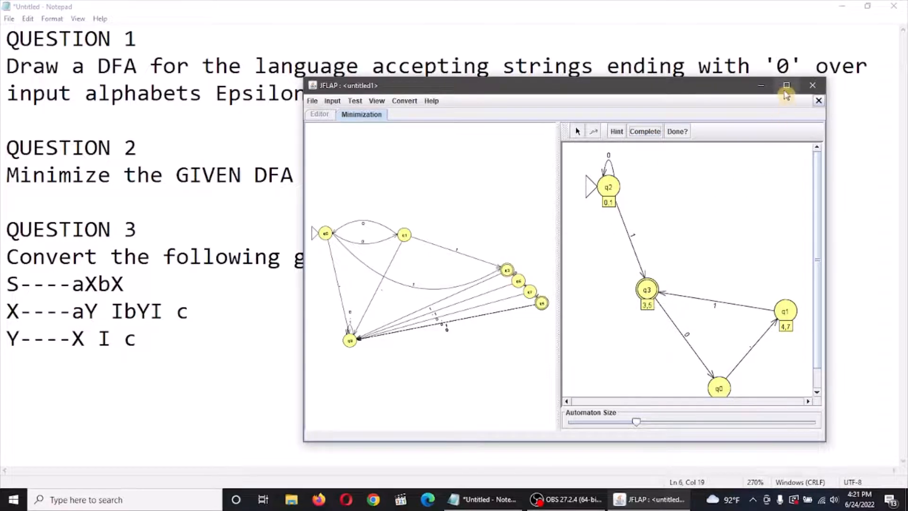
Move state q8 lower in the original automaton with the window maximized, and restore the window beside the question text
{"action": "left_click", "coordinate": [787, 86]}
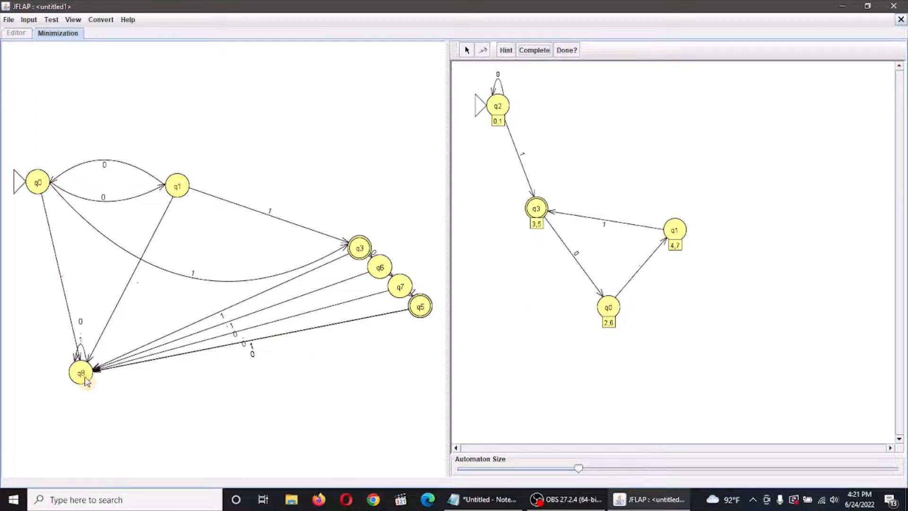
{"action": "left_click_drag", "start_coordinate": [85, 393], "coordinate": [83, 415]}
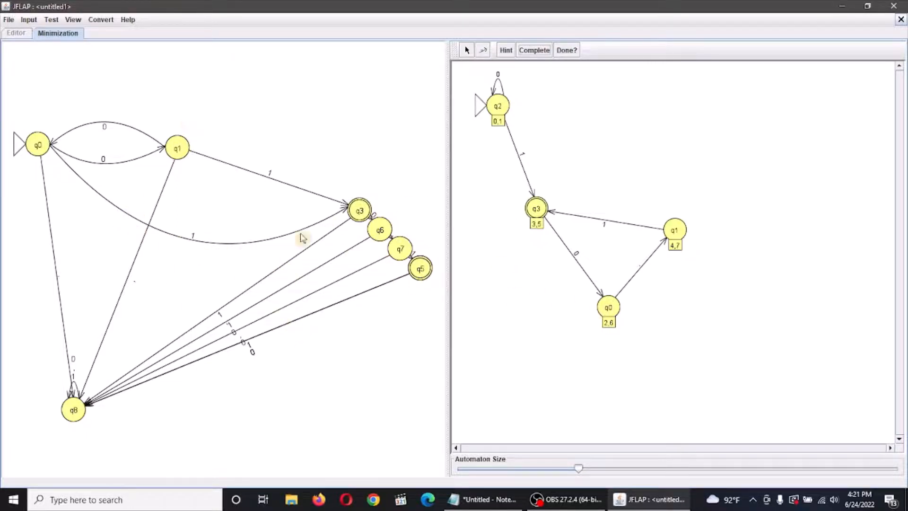
{"action": "left_click_drag", "start_coordinate": [350, 88], "coordinate": [147, 153]}
{"action": "left_click_drag", "start_coordinate": [123, 190], "coordinate": [43, 477]}
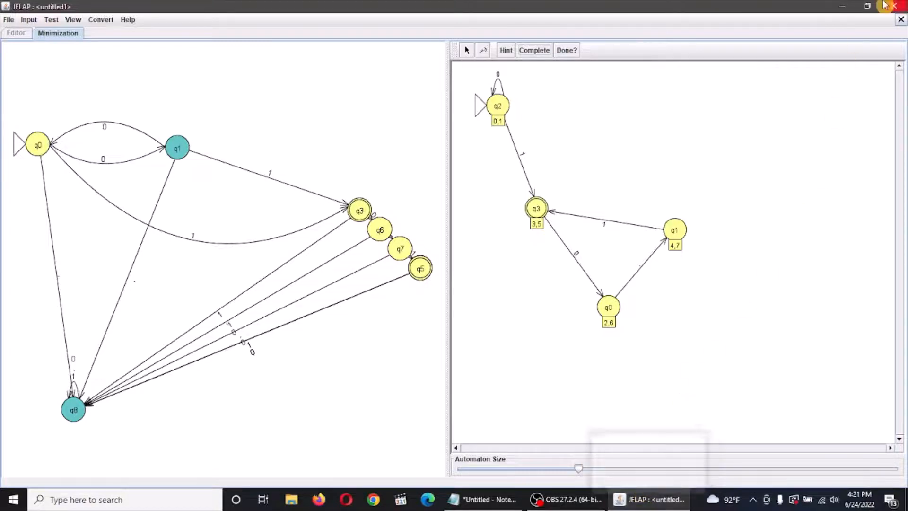
{"action": "left_click", "coordinate": [868, 6]}
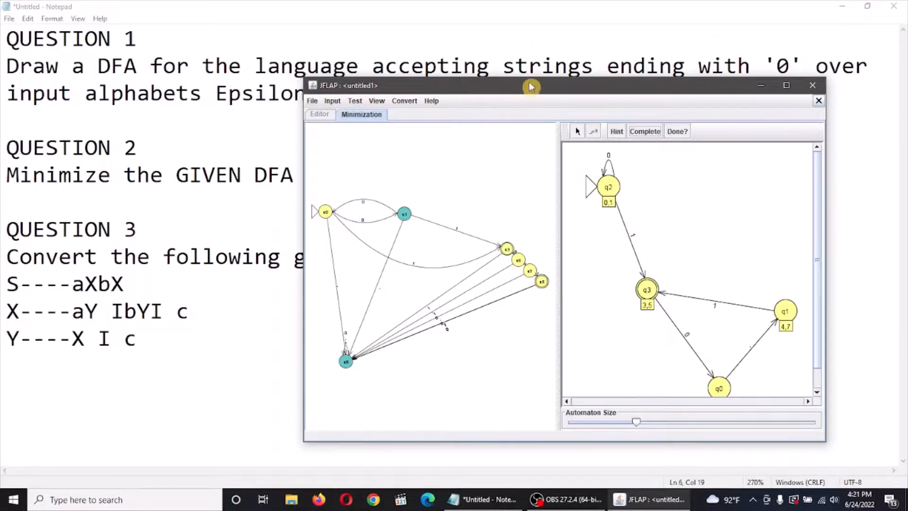
{"action": "left_click_drag", "start_coordinate": [532, 85], "coordinate": [623, 88]}
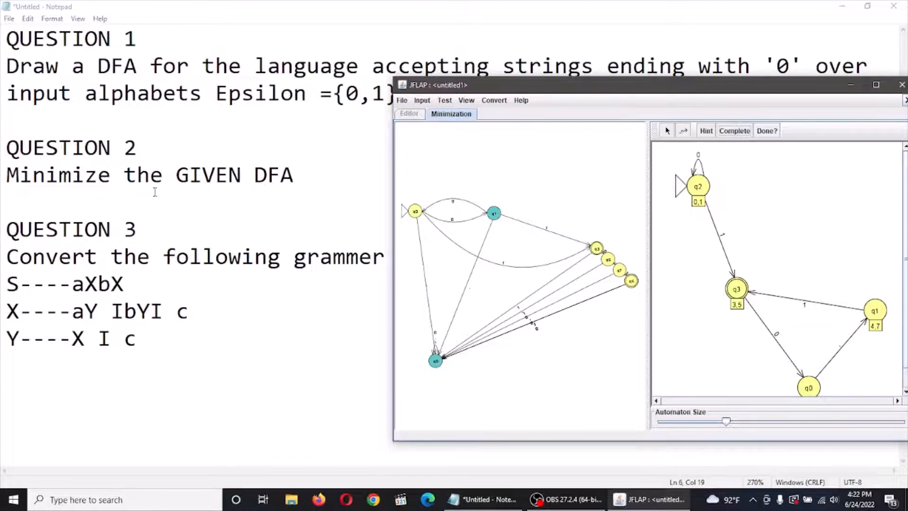
Try replacing "DFA" with "NFA" in Notepad's Question 2 text, change it back to "DFA", and return to JFLAP
{"action": "left_click", "coordinate": [295, 182]}
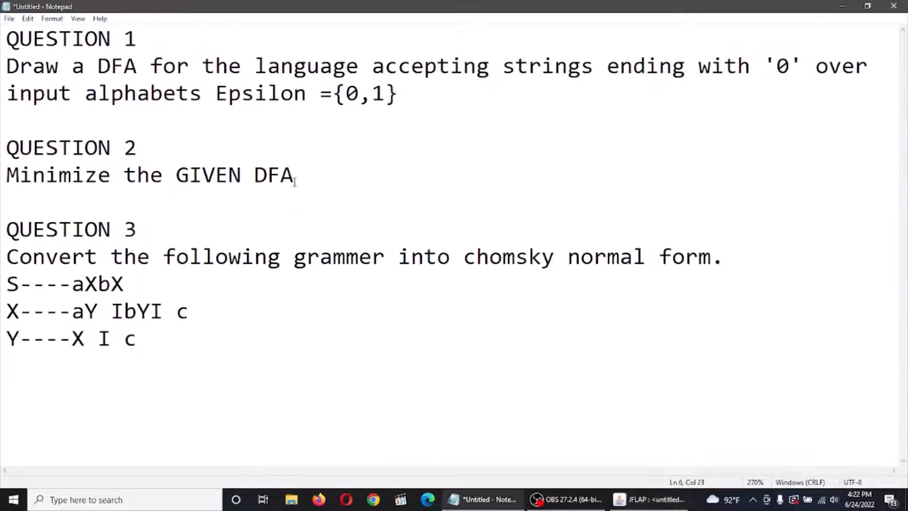
{"action": "key", "text": "BackSpace"}
{"action": "key", "text": "BackSpace"}
{"action": "key", "text": "BackSpace"}
{"action": "type", "text": "NFGA"}
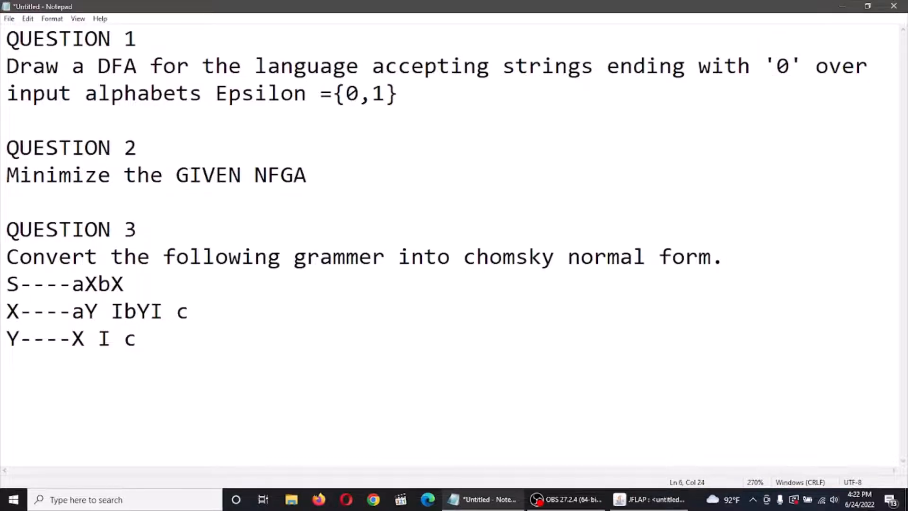
{"action": "key", "text": "BackSpace"}
{"action": "key", "text": "BackSpace"}
{"action": "type", "text": "A"}
{"action": "key", "text": "BackSpace"}
{"action": "key", "text": "BackSpace"}
{"action": "key", "text": "BackSpace"}
{"action": "type", "text": "DFA"}
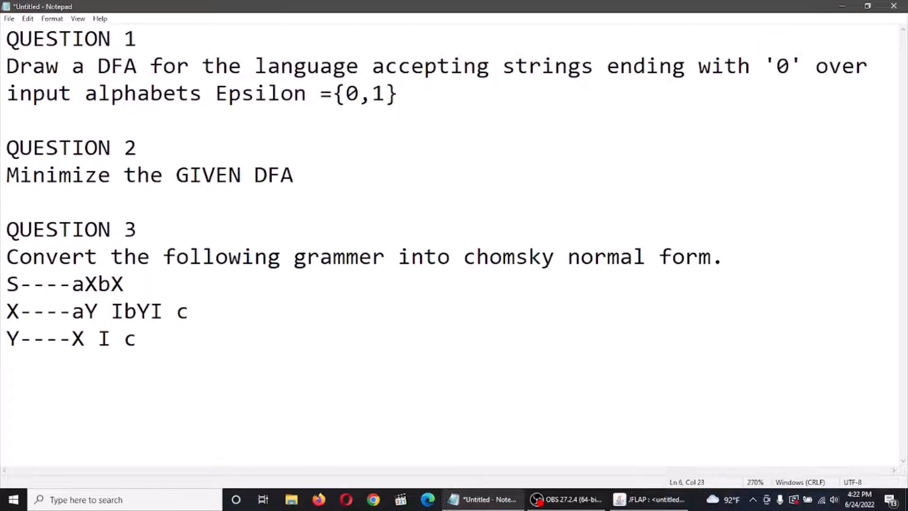
{"action": "left_click", "coordinate": [650, 500]}
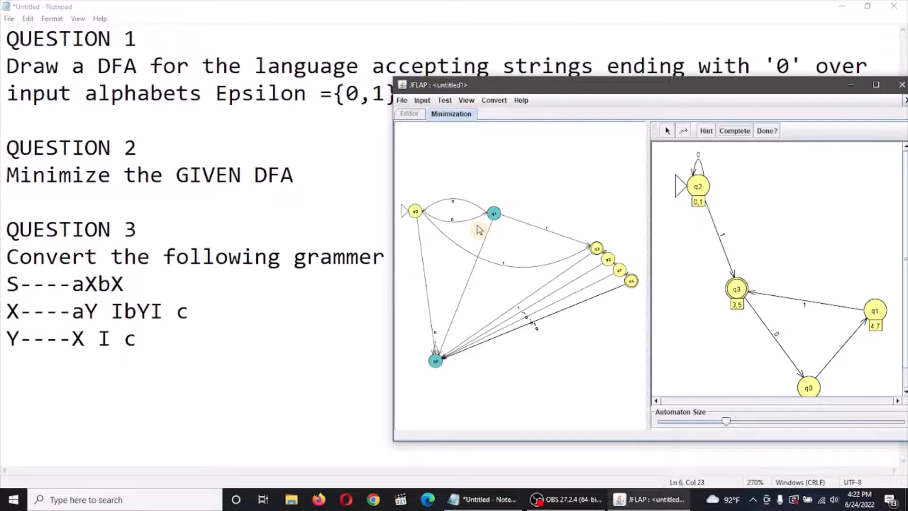
Check the minimized automaton magnified, maximize the JFLAP window, and close the minimization to return to the original automaton
{"action": "key", "text": "super+plus"}
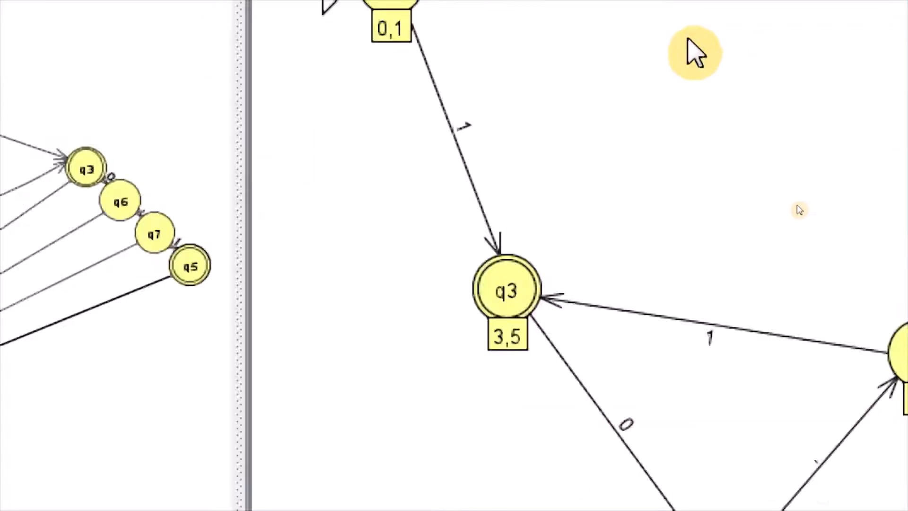
{"action": "key", "text": "super+minus"}
{"action": "key", "text": "super+minus"}
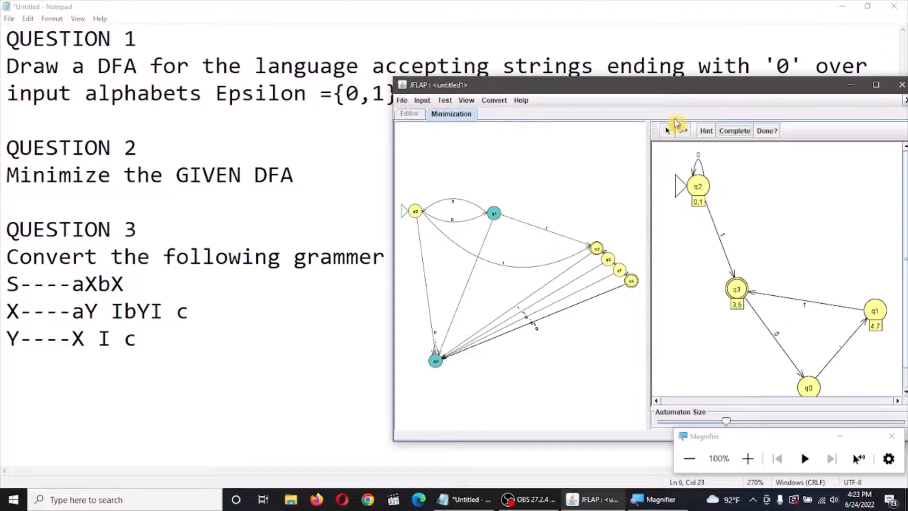
{"action": "left_click", "coordinate": [877, 87]}
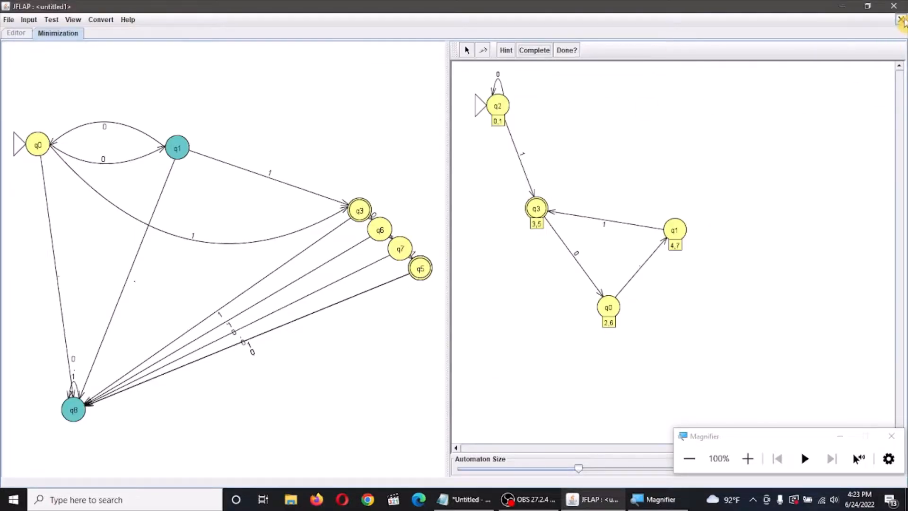
{"action": "left_click", "coordinate": [902, 20]}
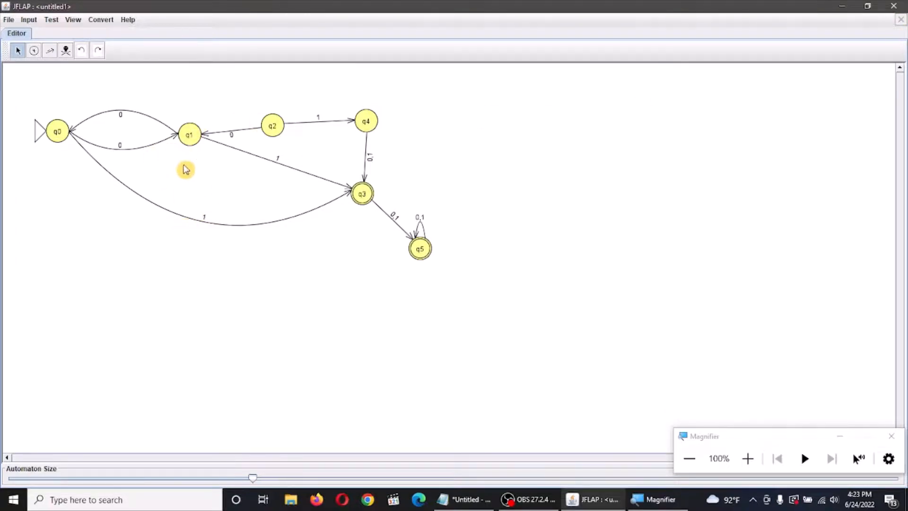
Start minimizing the DFA again and complete the whole partition subtree from the root node
{"action": "left_click", "coordinate": [102, 21]}
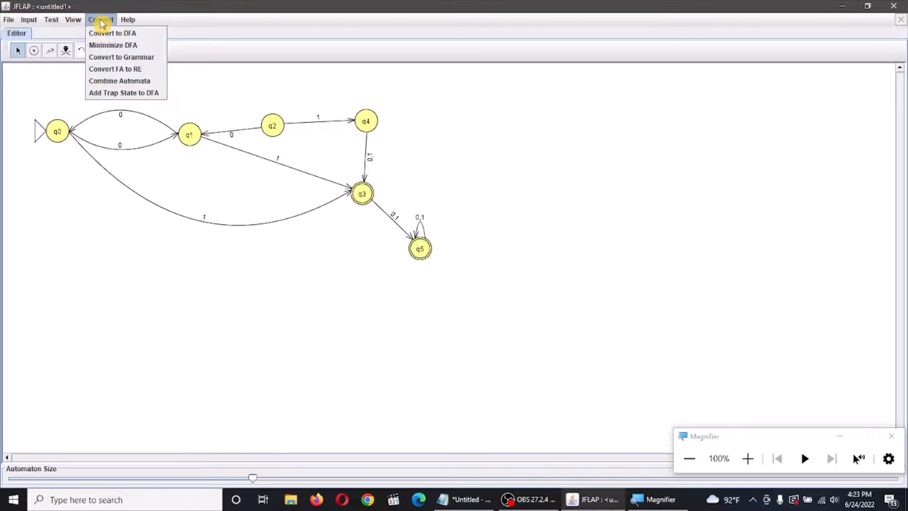
{"action": "left_click", "coordinate": [113, 45]}
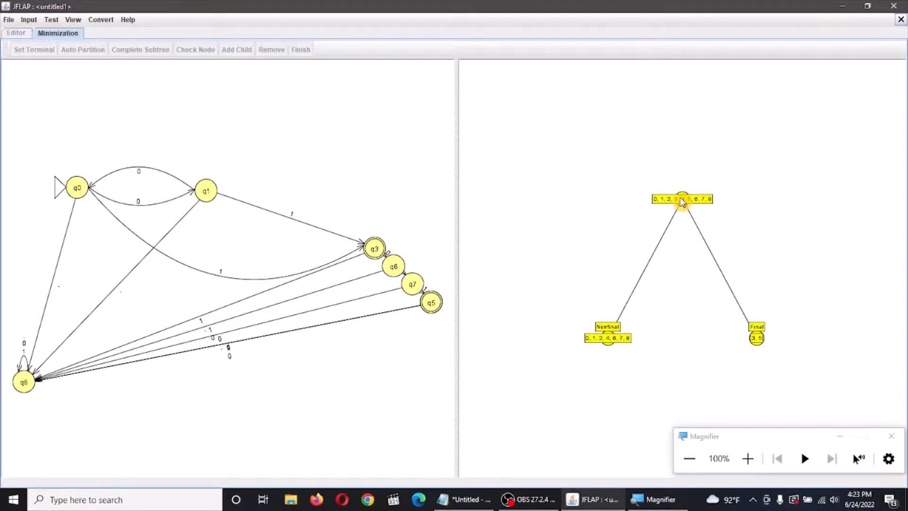
{"action": "left_click", "coordinate": [682, 201]}
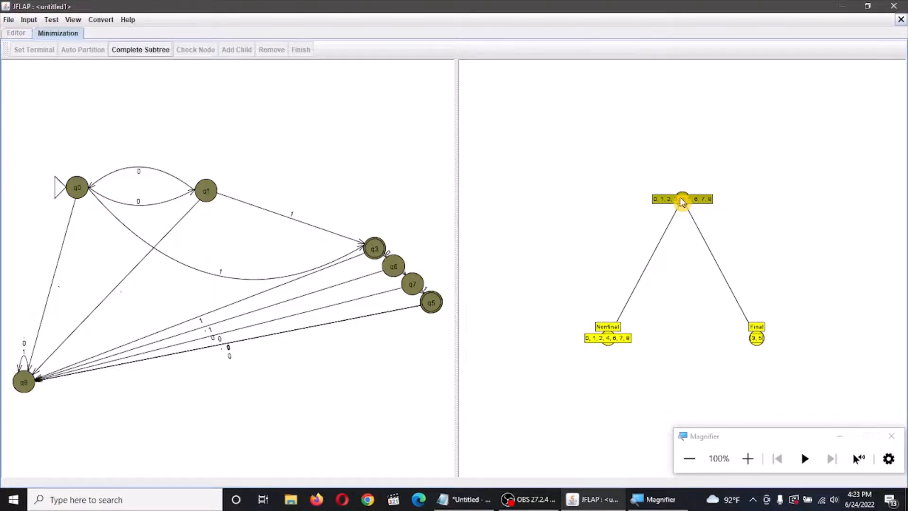
{"action": "left_click", "coordinate": [152, 52]}
Finish the partition tree and complete all transitions of the minimized automaton
{"action": "left_click", "coordinate": [300, 50]}
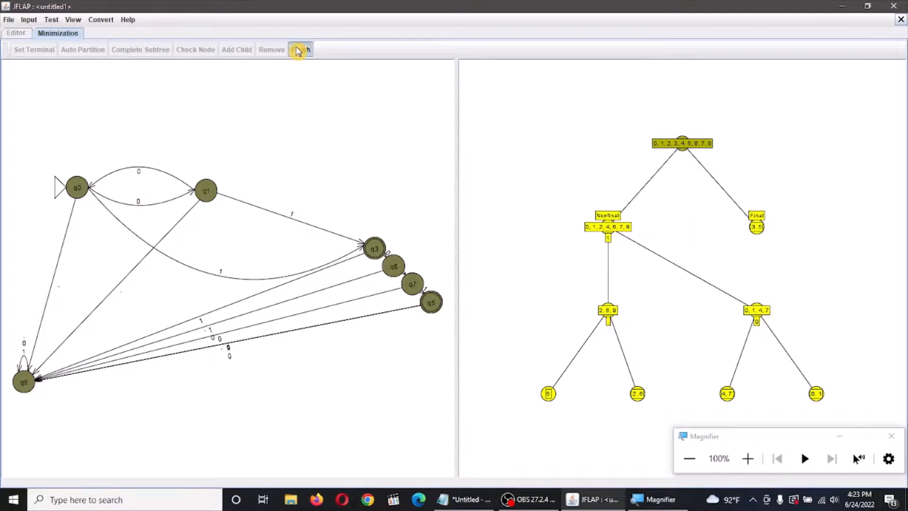
{"action": "left_click", "coordinate": [532, 50]}
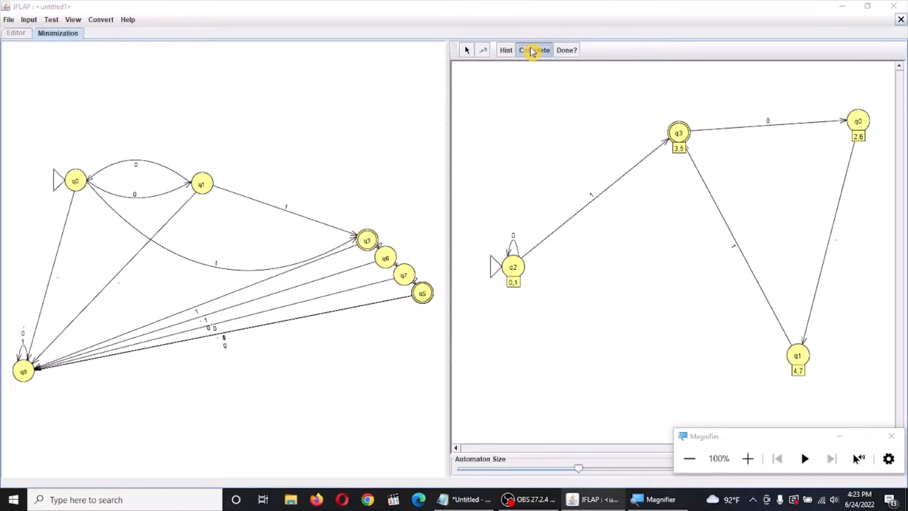
{"action": "left_click", "coordinate": [532, 50]}
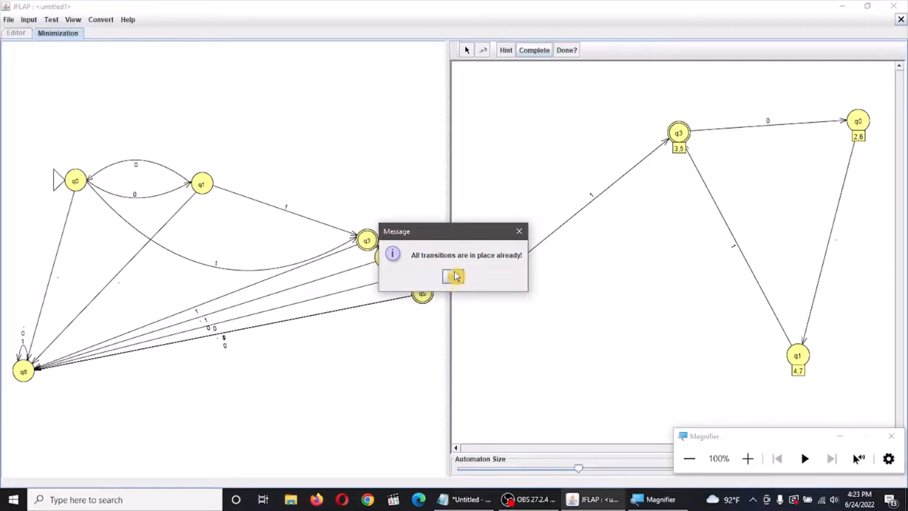
{"action": "left_click", "coordinate": [455, 277]}
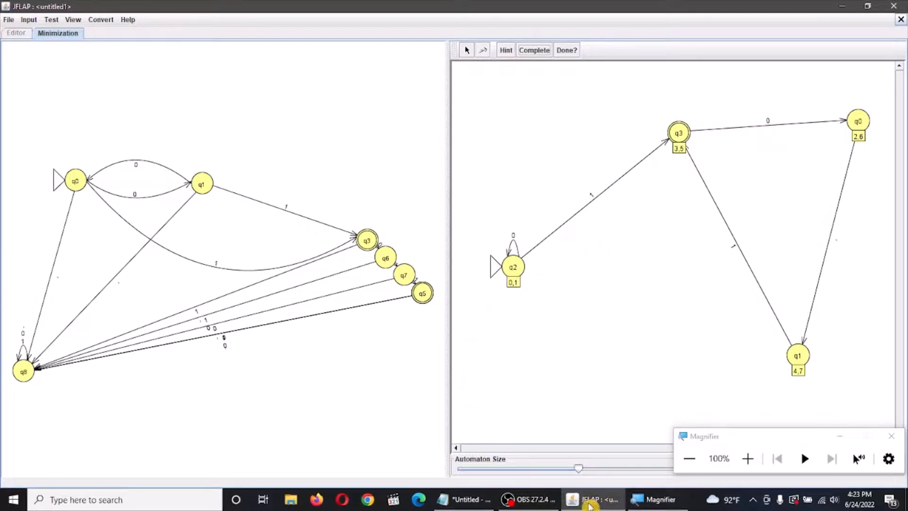
Switch to Notepad and examine Question 3's grammar, going through the arrows, separators and right-hand sides of the S, X and Y productions
{"action": "left_click", "coordinate": [473, 499]}
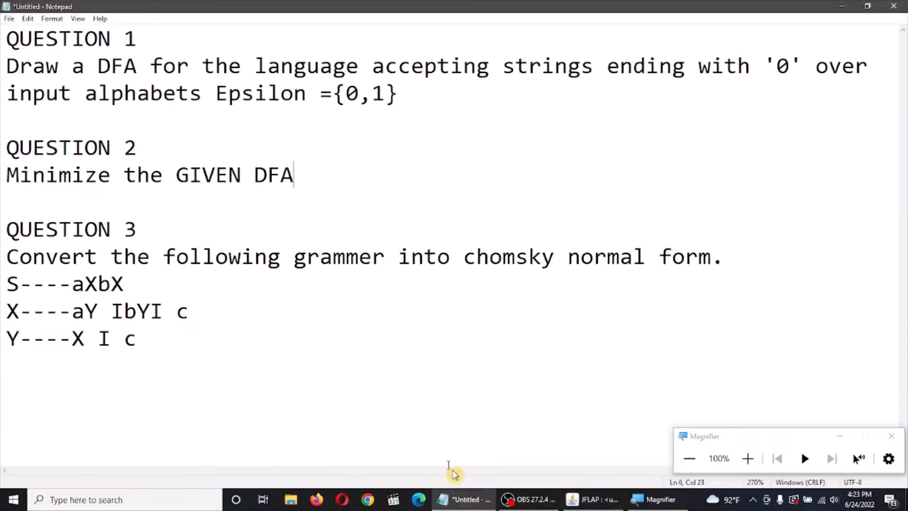
{"action": "left_click_drag", "start_coordinate": [295, 176], "coordinate": [6, 39]}
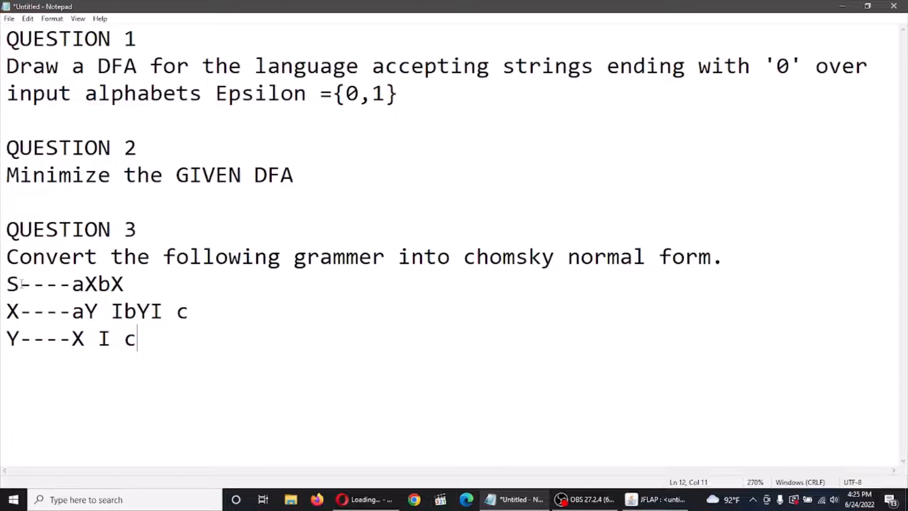
{"action": "left_click_drag", "start_coordinate": [22, 283], "coordinate": [68, 284]}
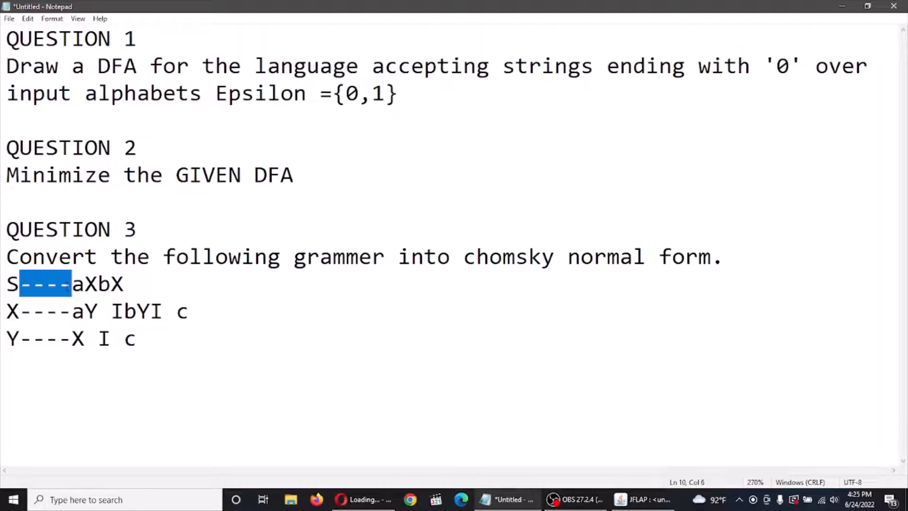
{"action": "left_click_drag", "start_coordinate": [32, 312], "coordinate": [70, 312]}
{"action": "left_click_drag", "start_coordinate": [21, 339], "coordinate": [124, 313]}
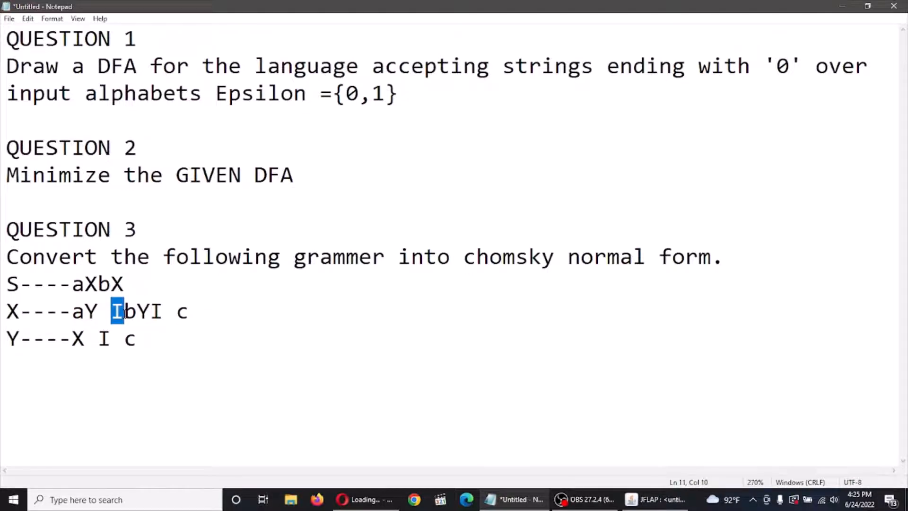
{"action": "left_click", "coordinate": [137, 338]}
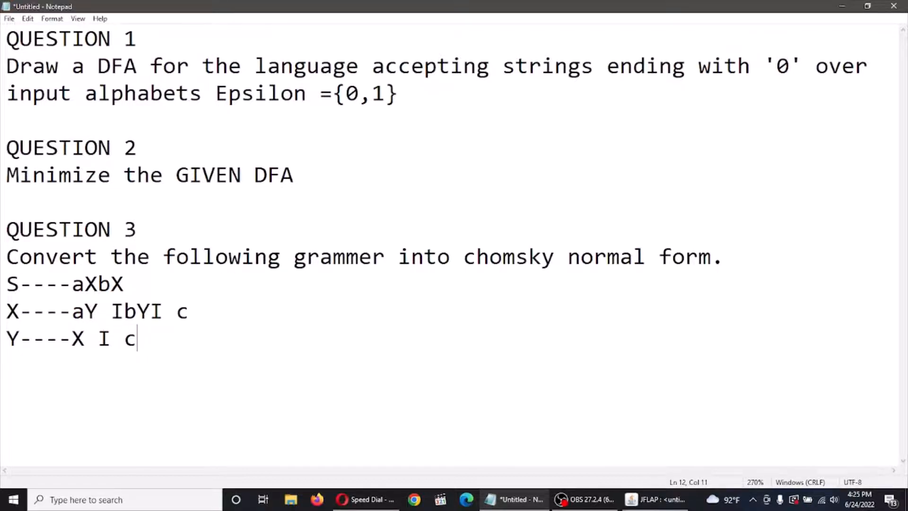
{"action": "left_click", "coordinate": [124, 312]}
{"action": "left_click_drag", "start_coordinate": [123, 312], "coordinate": [151, 313]}
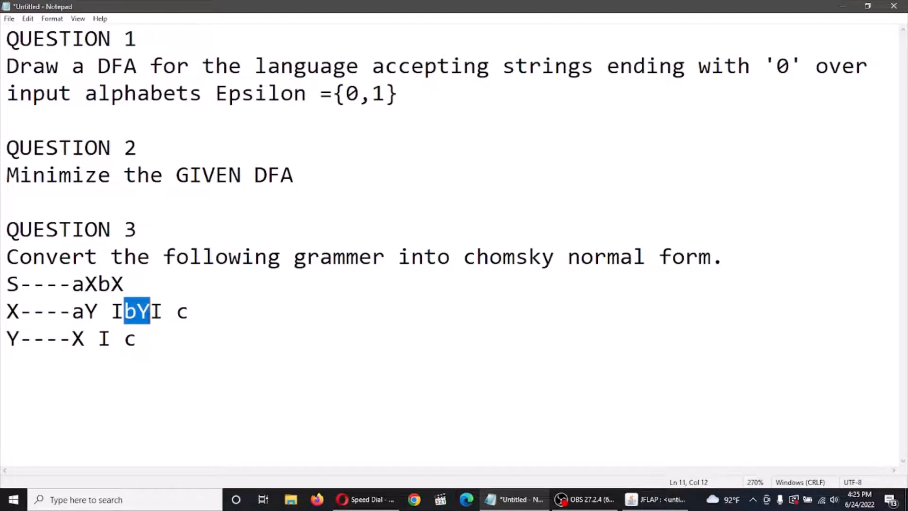
{"action": "double_click", "coordinate": [180, 315]}
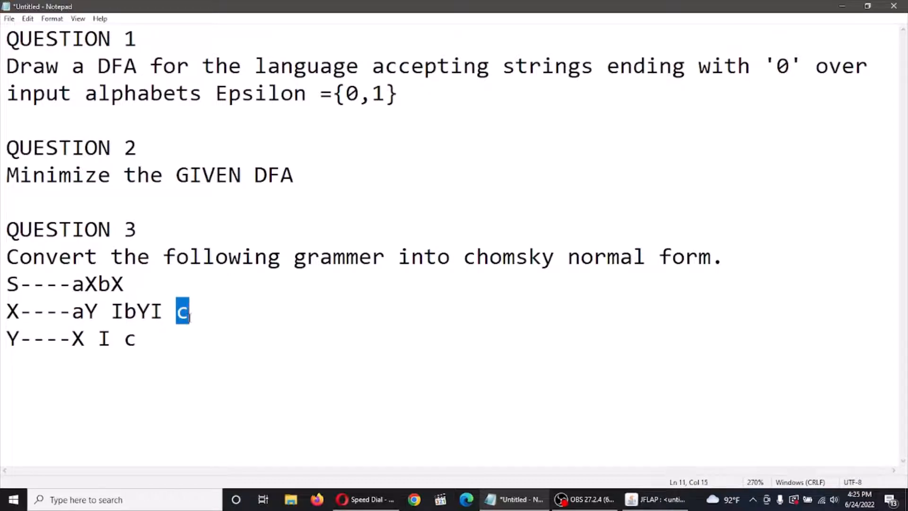
{"action": "left_click", "coordinate": [179, 345]}
{"action": "double_click", "coordinate": [77, 336]}
{"action": "left_click_drag", "start_coordinate": [115, 345], "coordinate": [138, 342]}
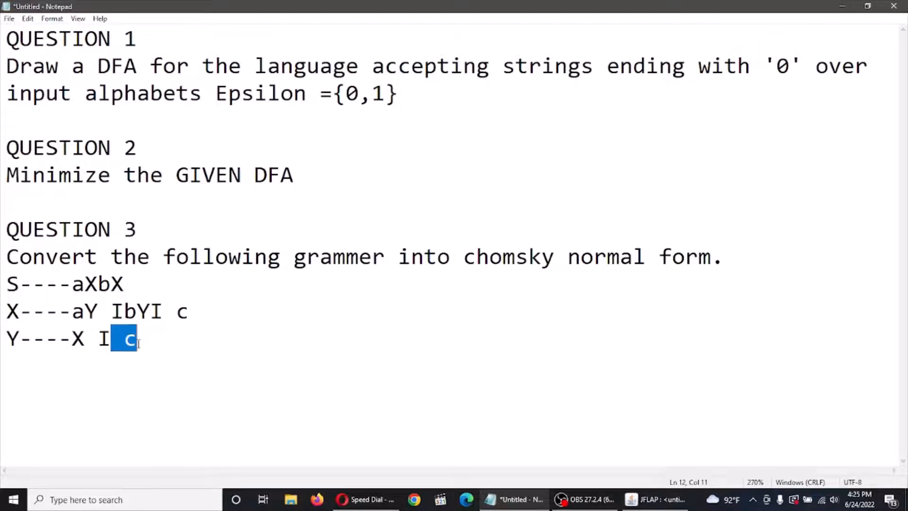
{"action": "left_click", "coordinate": [146, 352]}
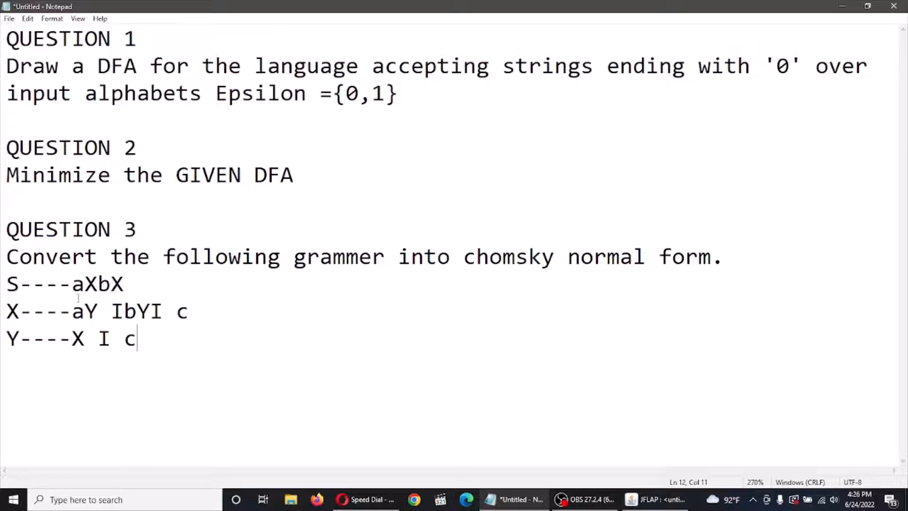
{"action": "left_click_drag", "start_coordinate": [75, 286], "coordinate": [132, 291]}
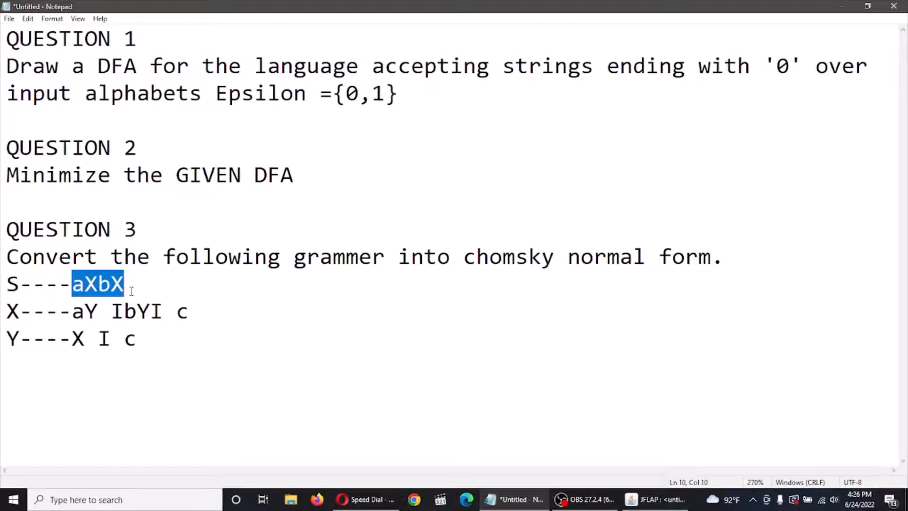
{"action": "left_click", "coordinate": [161, 343]}
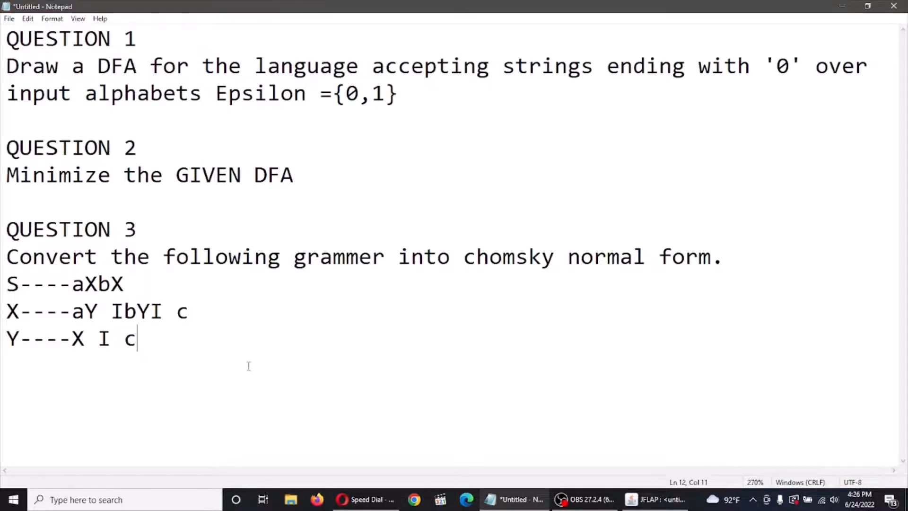
Return to JFLAP, close the minimization, and create a new Grammar document
{"action": "left_click", "coordinate": [655, 499]}
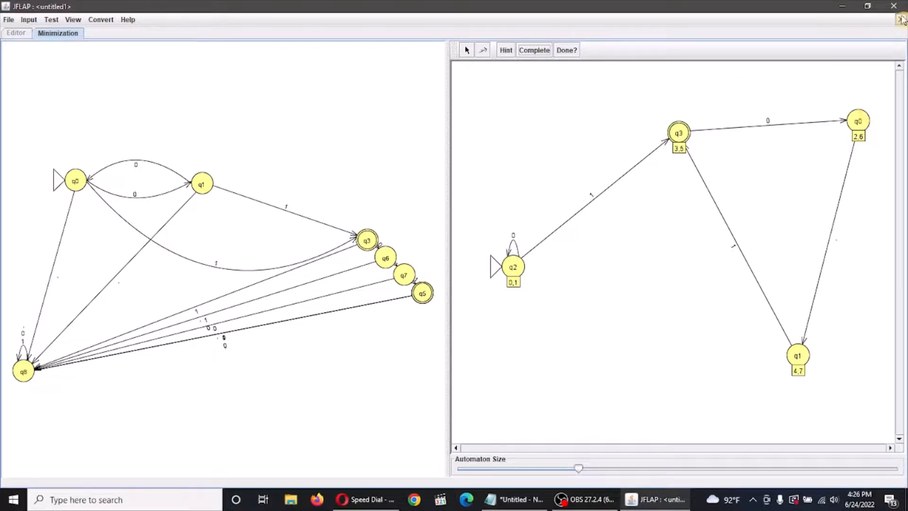
{"action": "left_click", "coordinate": [902, 20]}
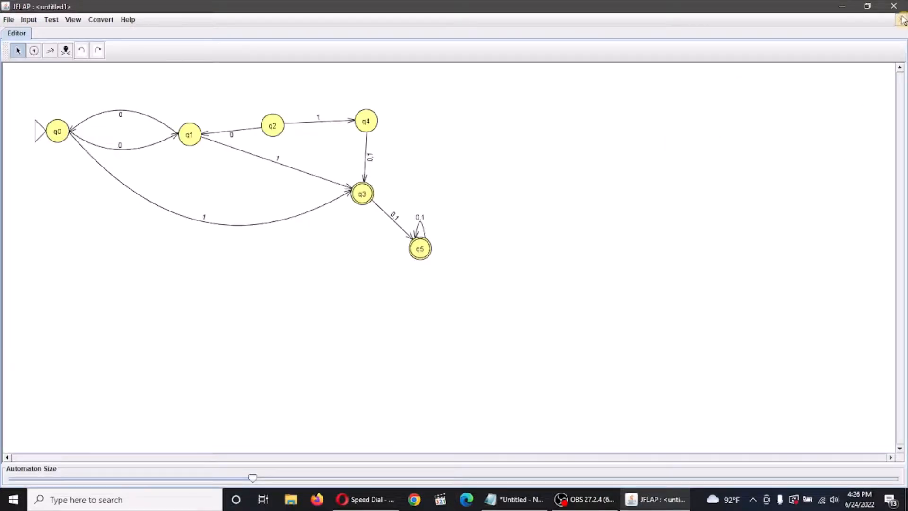
{"action": "left_click", "coordinate": [9, 19]}
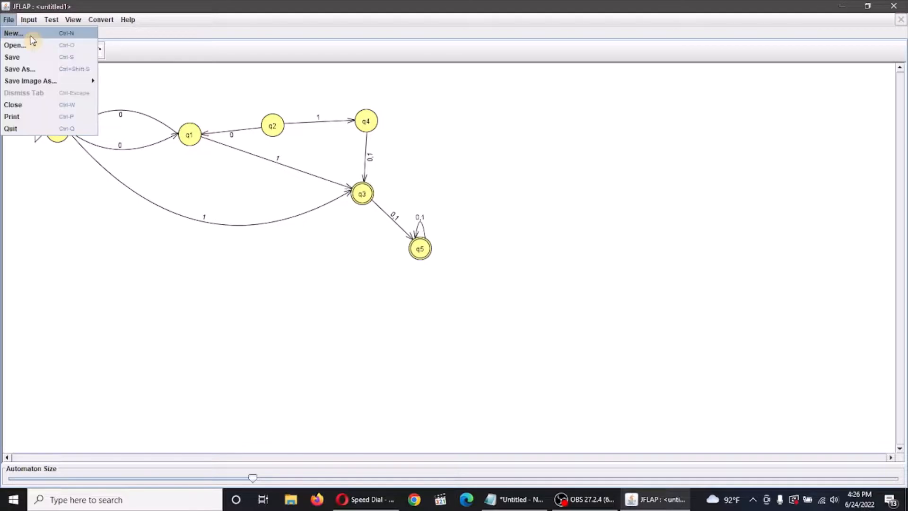
{"action": "left_click", "coordinate": [32, 34]}
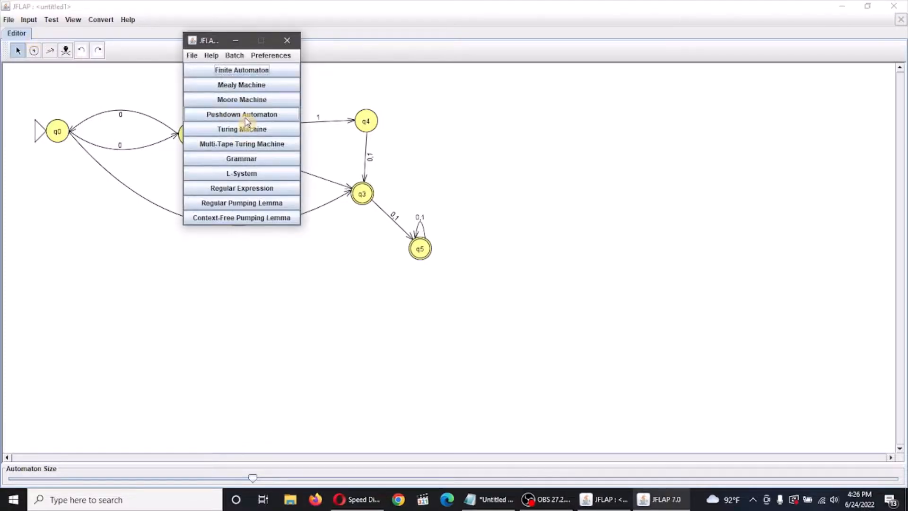
{"action": "left_click", "coordinate": [244, 161]}
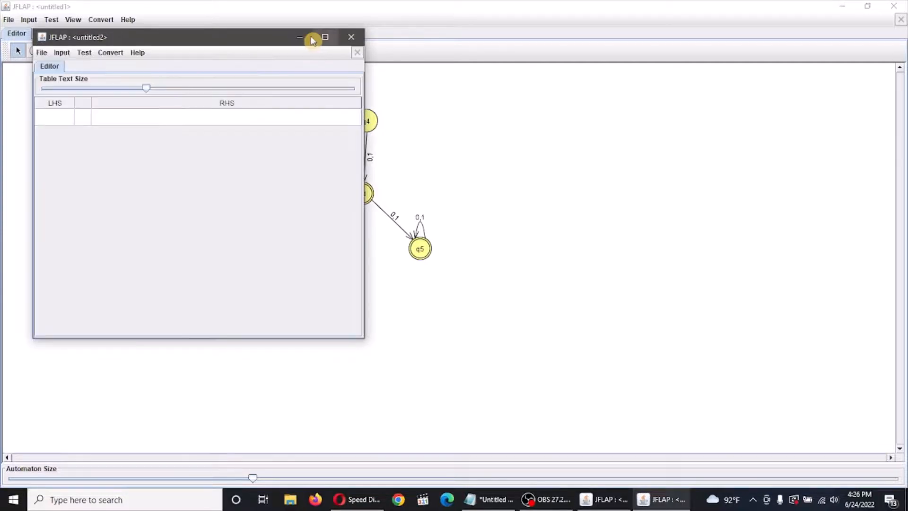
Enlarge the empty grammar window and place it over Notepad so that all question text and the Question 3 productions stay readable
{"action": "left_click_drag", "start_coordinate": [277, 31], "coordinate": [574, 42]}
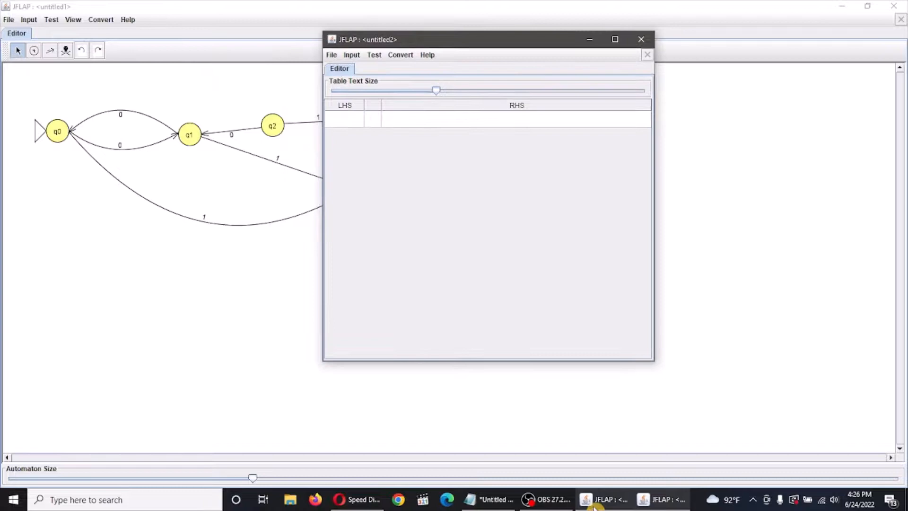
{"action": "left_click", "coordinate": [492, 499]}
{"action": "left_click", "coordinate": [646, 502]}
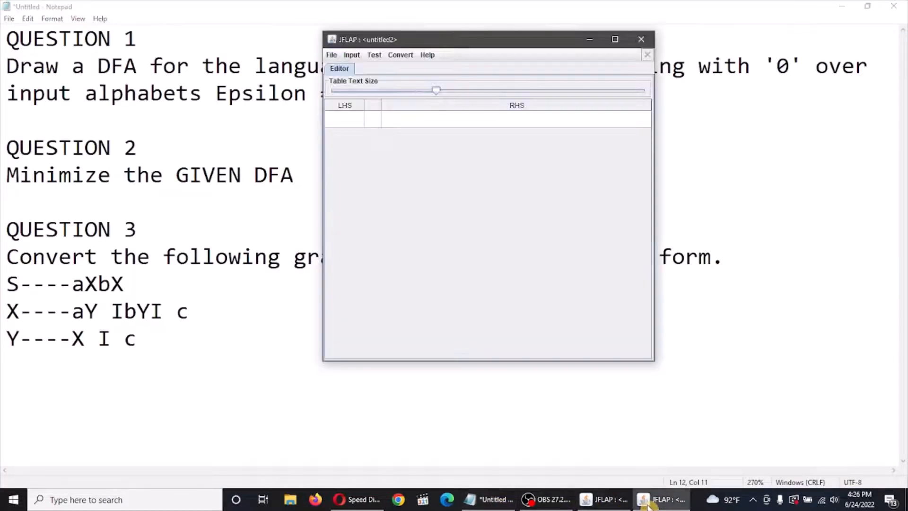
{"action": "left_click_drag", "start_coordinate": [518, 40], "coordinate": [531, 24]}
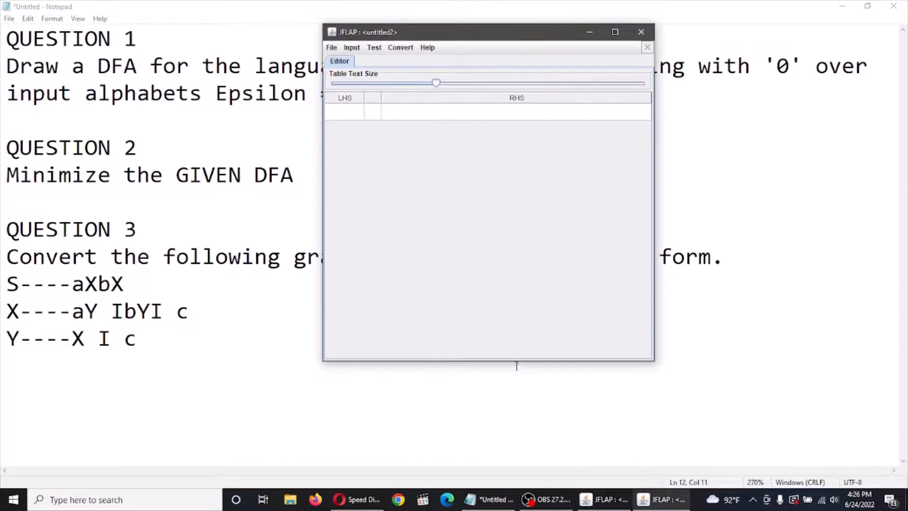
{"action": "left_click_drag", "start_coordinate": [516, 360], "coordinate": [523, 428]}
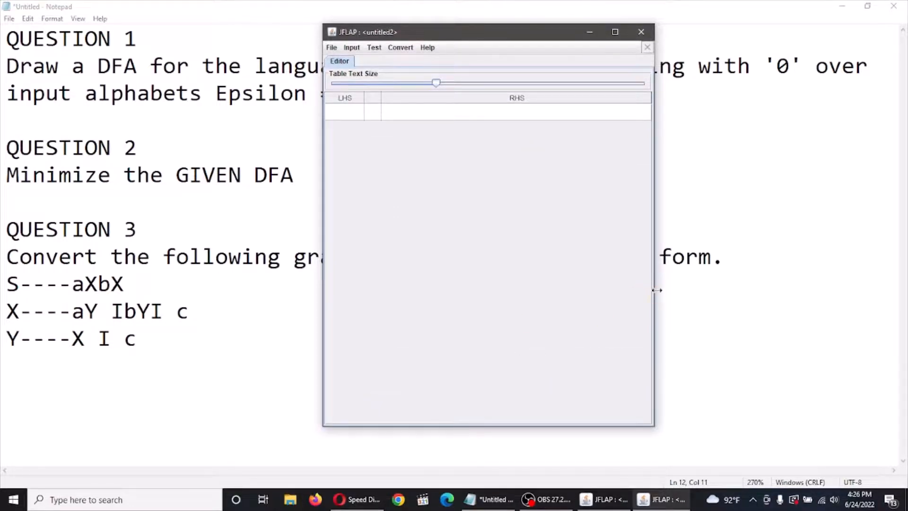
{"action": "left_click_drag", "start_coordinate": [653, 287], "coordinate": [818, 269]}
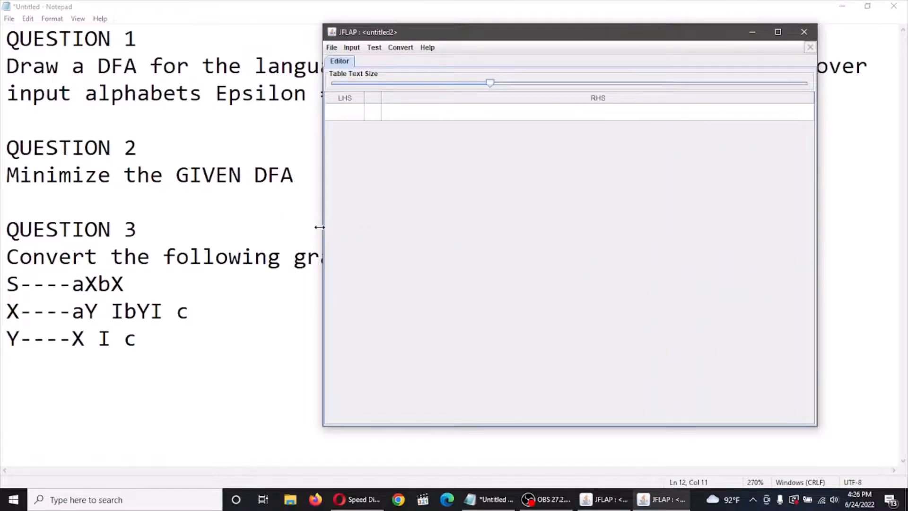
{"action": "left_click_drag", "start_coordinate": [323, 231], "coordinate": [282, 263]}
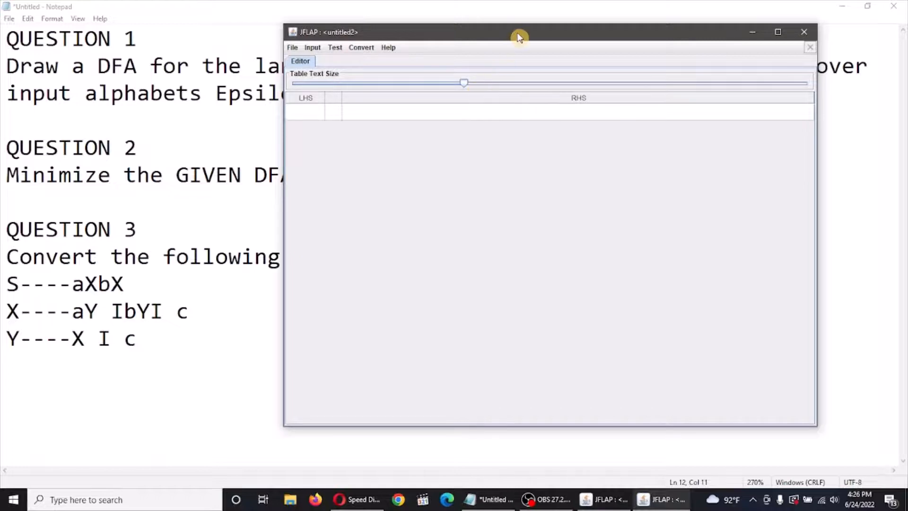
{"action": "left_click_drag", "start_coordinate": [519, 37], "coordinate": [524, 294]}
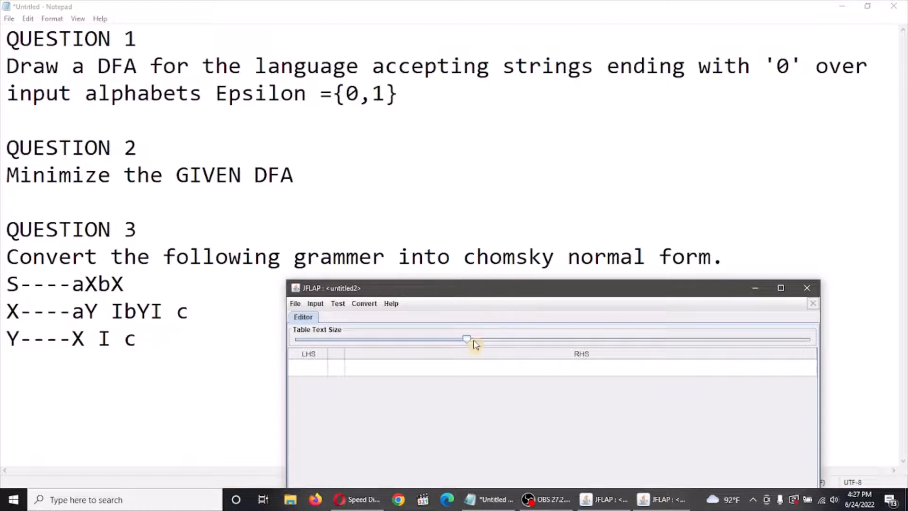
{"action": "left_click_drag", "start_coordinate": [499, 297], "coordinate": [499, 288]}
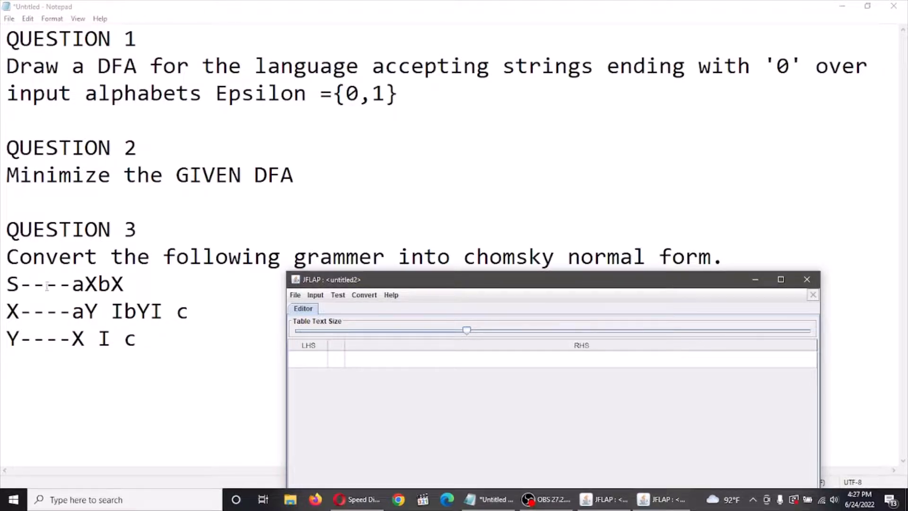
Fill the left-hand side of the first four grammar rows with S, X, X and X, one row per production
{"action": "left_click", "coordinate": [312, 363]}
{"action": "left_click", "coordinate": [316, 358]}
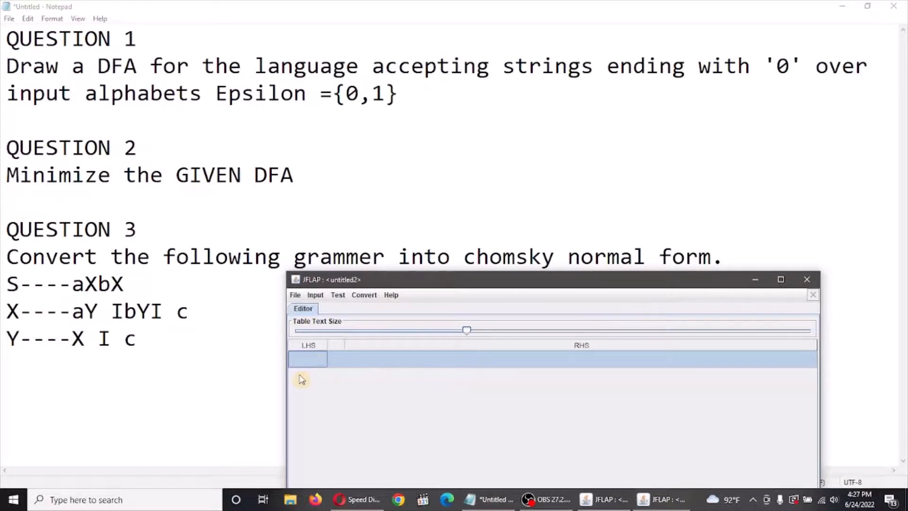
{"action": "type", "text": "S"}
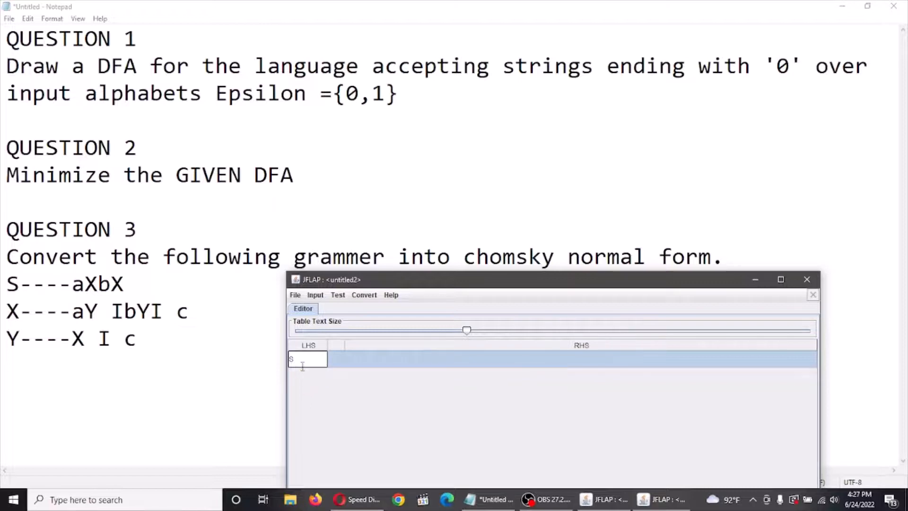
{"action": "left_click", "coordinate": [304, 371]}
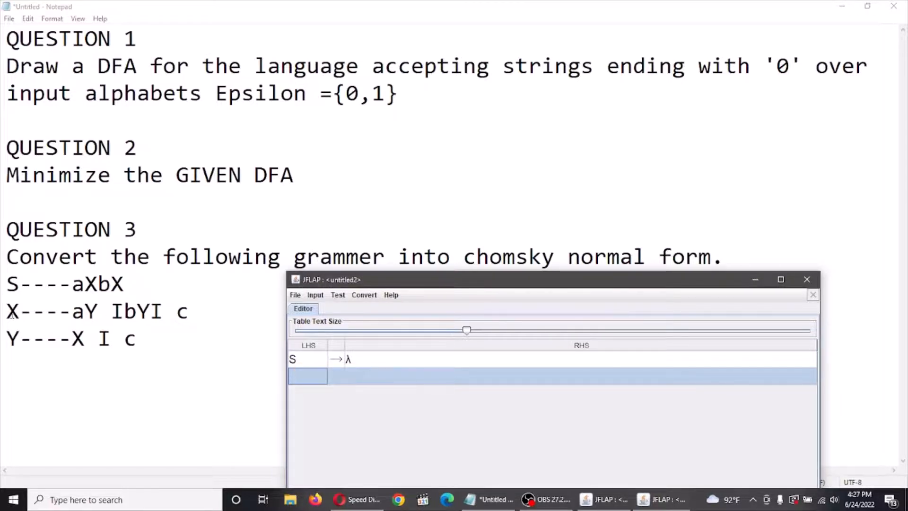
{"action": "type", "text": "X"}
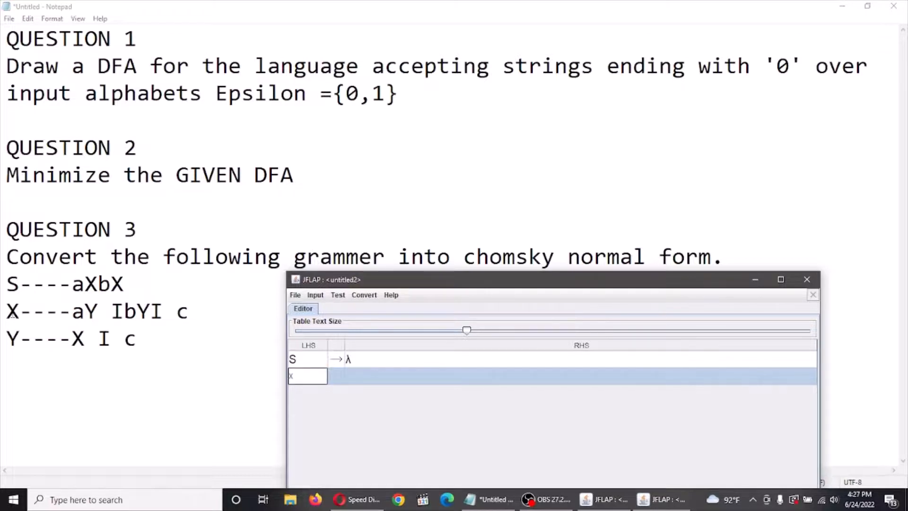
{"action": "key", "text": "Return"}
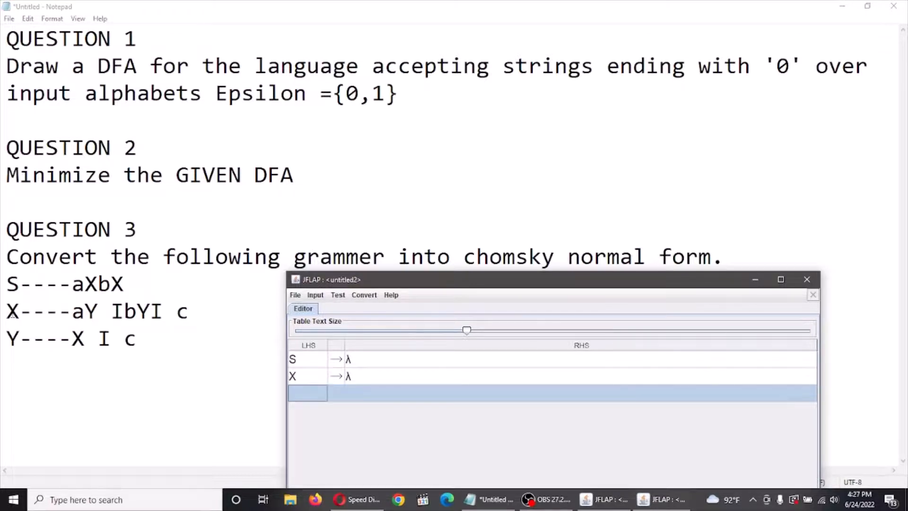
{"action": "type", "text": "X"}
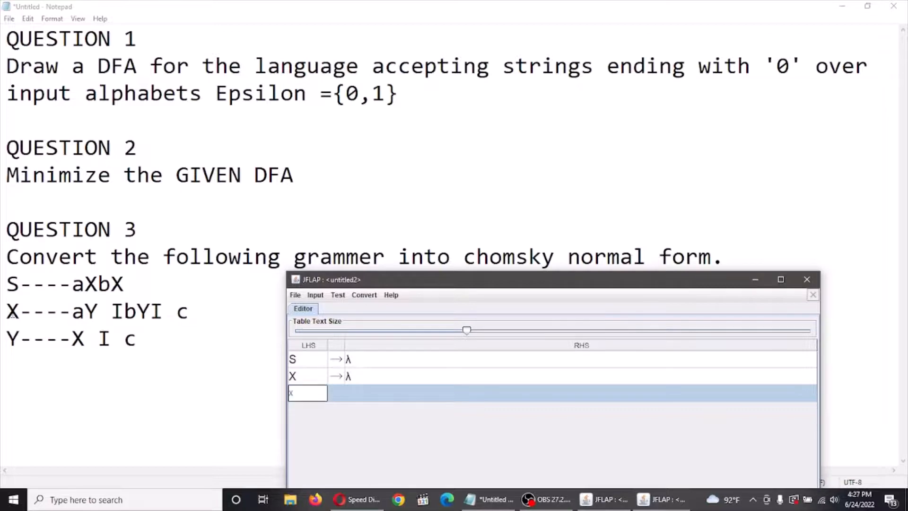
{"action": "key", "text": "Return"}
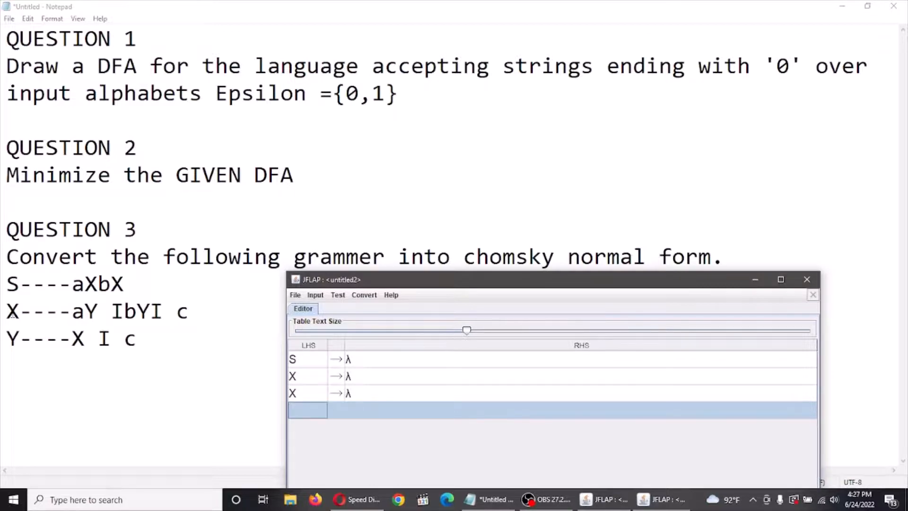
{"action": "type", "text": "X"}
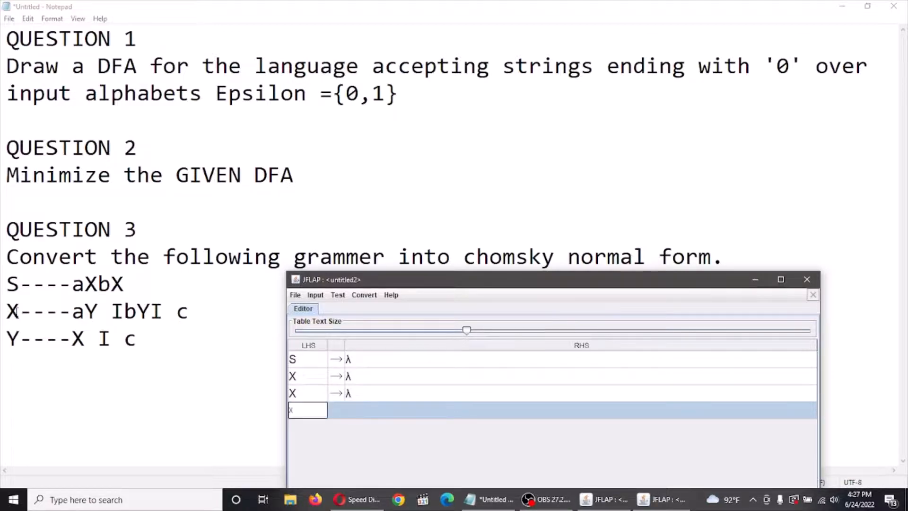
{"action": "key", "text": "Return"}
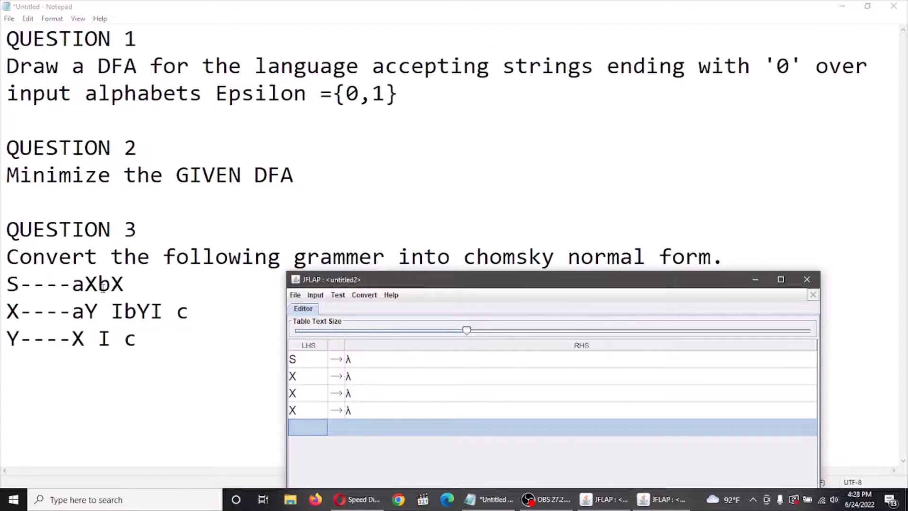
Examine the right-hand sides of the S, X and Y productions in Notepad, comparing their alternatives with JFLAP's grammar rows
{"action": "left_click_drag", "start_coordinate": [72, 287], "coordinate": [123, 286]}
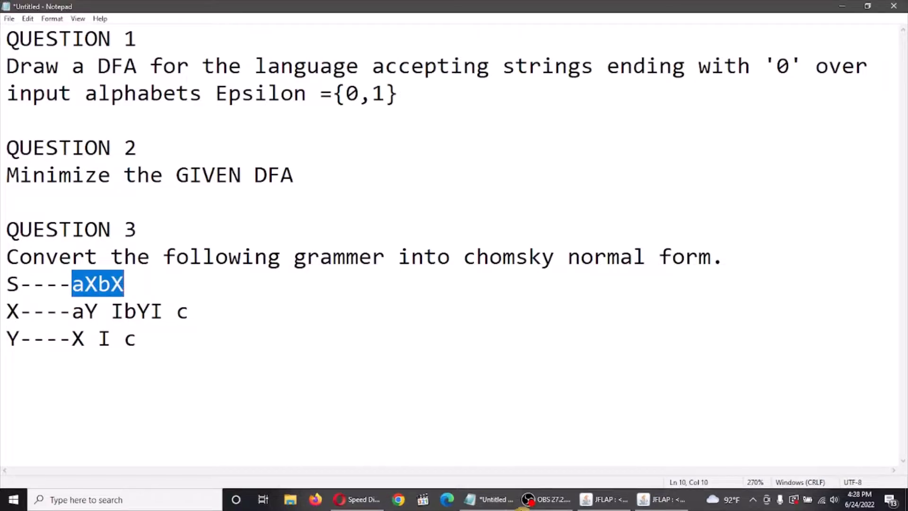
{"action": "left_click", "coordinate": [680, 505]}
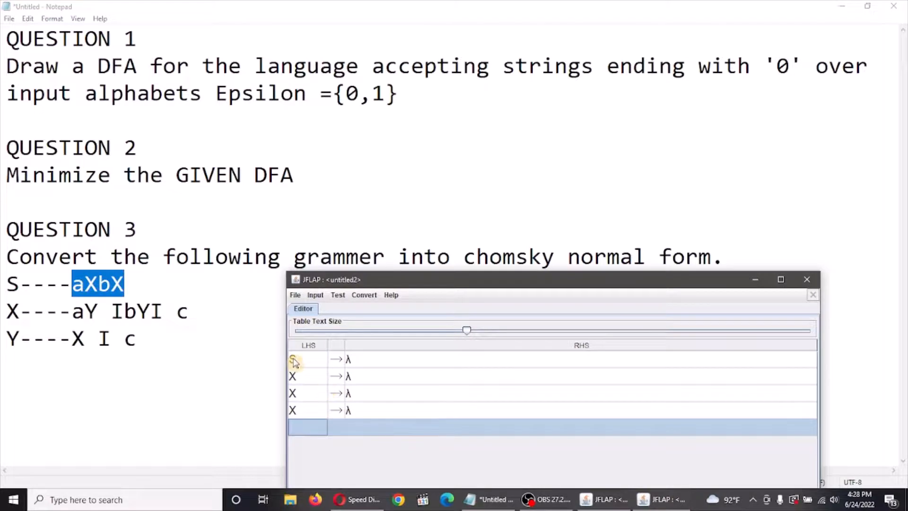
{"action": "left_click_drag", "start_coordinate": [72, 311], "coordinate": [194, 316]}
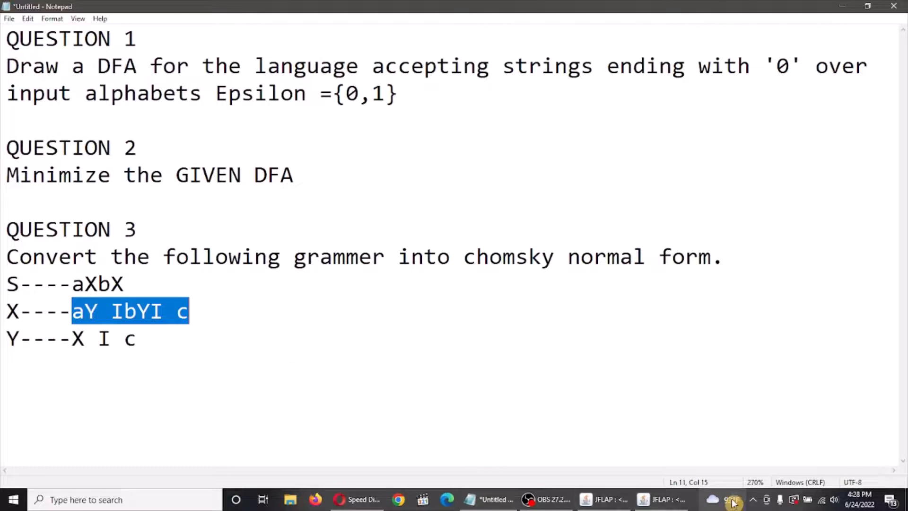
{"action": "left_click", "coordinate": [663, 500]}
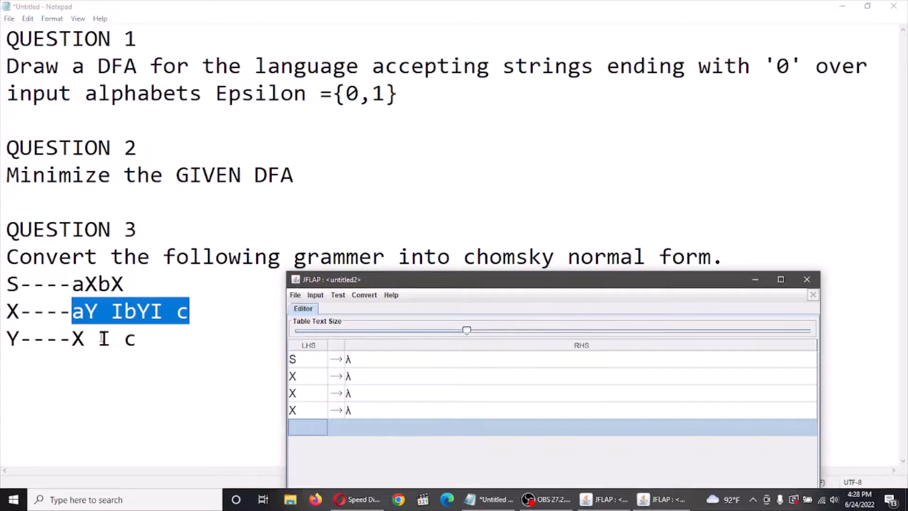
{"action": "left_click", "coordinate": [82, 337]}
{"action": "key", "text": "shift+Left"}
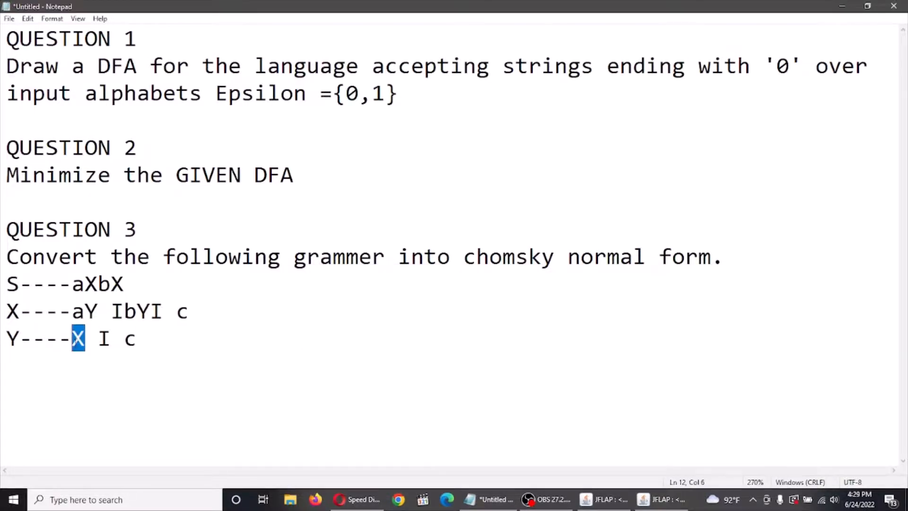
{"action": "left_click_drag", "start_coordinate": [122, 338], "coordinate": [157, 313]}
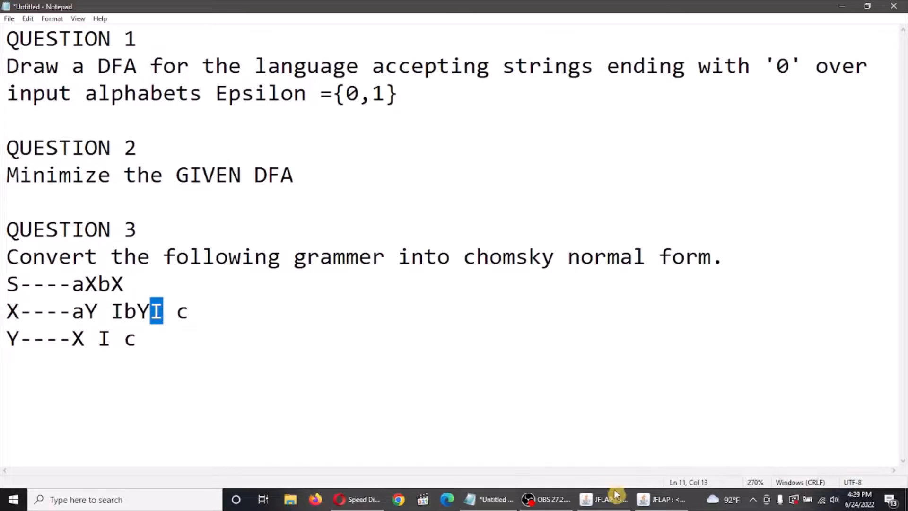
{"action": "left_click", "coordinate": [639, 502]}
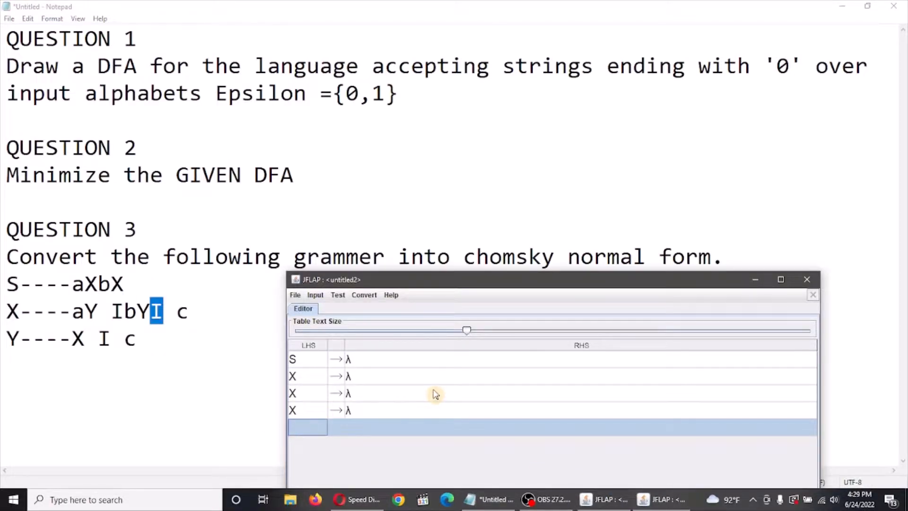
Add two rows with Y as the left-hand side, and enter aX as the beginning of S's right-hand side
{"action": "type", "text": "Y"}
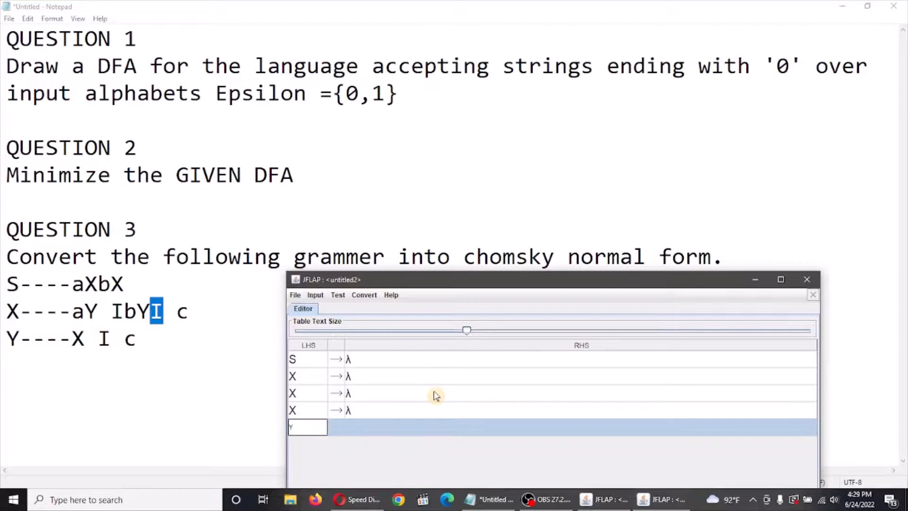
{"action": "key", "text": "Return"}
{"action": "type", "text": "Y"}
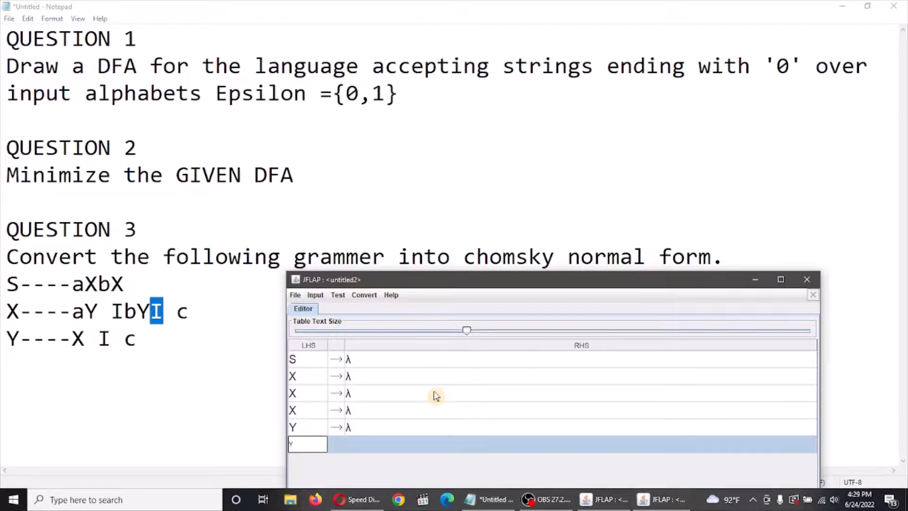
{"action": "key", "text": "Return"}
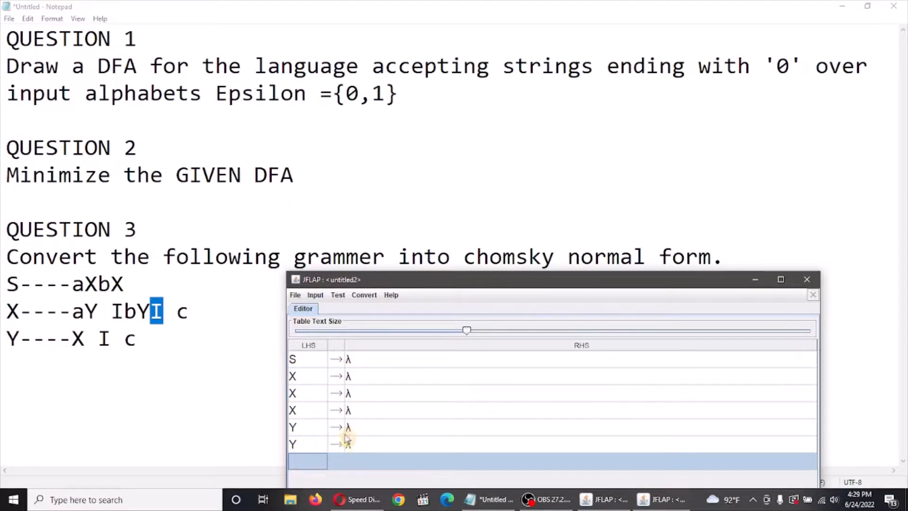
{"action": "left_click", "coordinate": [351, 362]}
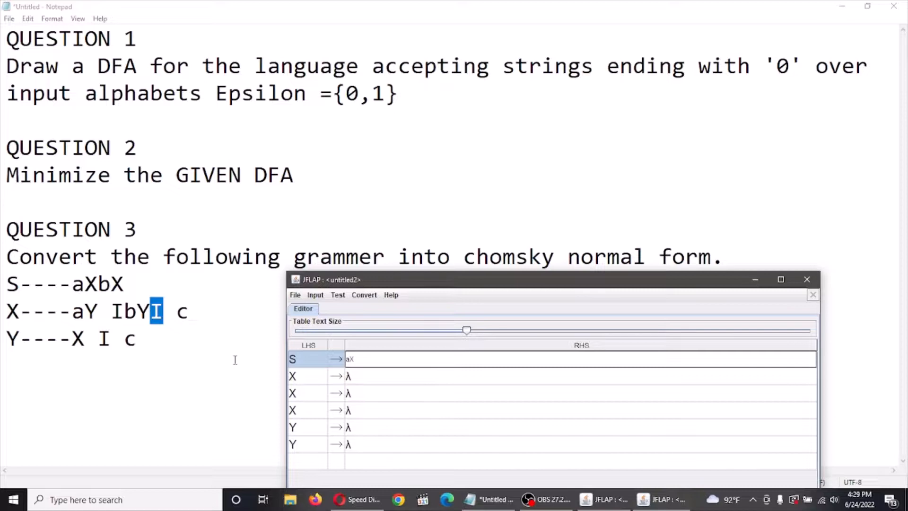
{"action": "key", "text": "Tab"}
{"action": "type", "text": "B"}
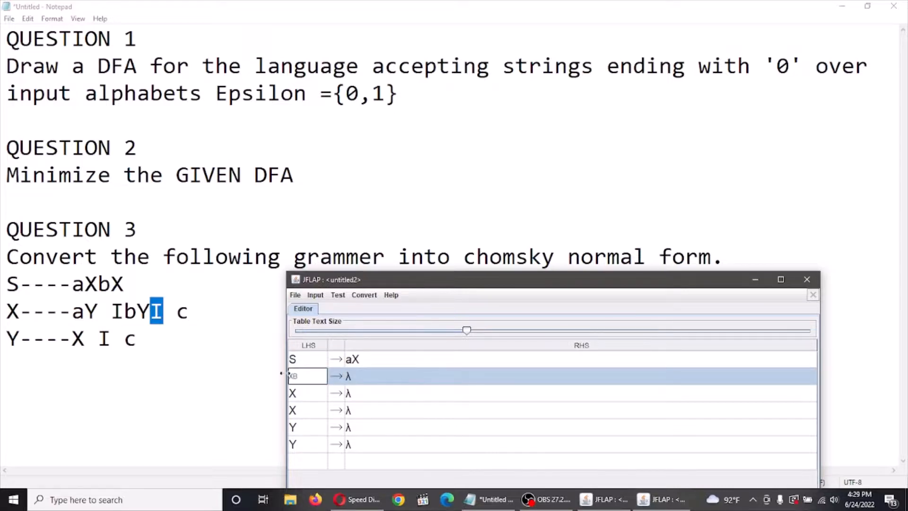
{"action": "key", "text": "BackSpace"}
{"action": "left_click", "coordinate": [370, 361]}
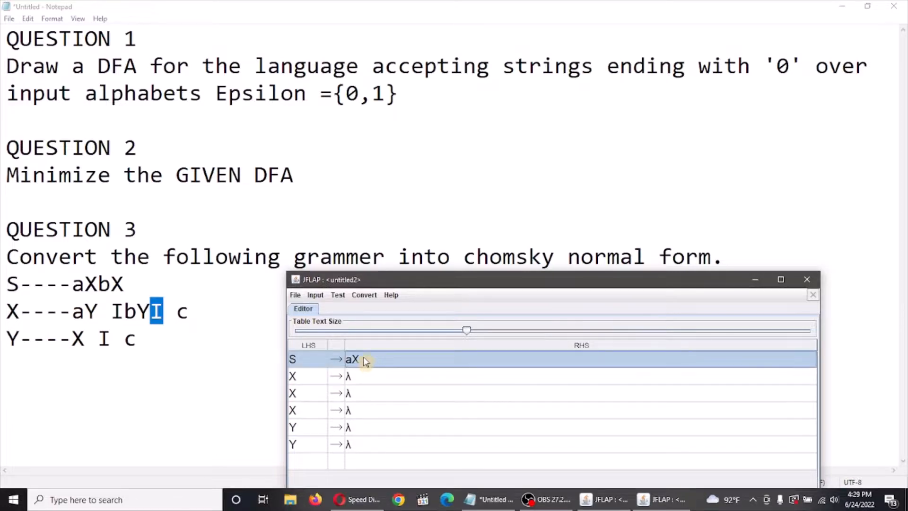
{"action": "double_click", "coordinate": [371, 360]}
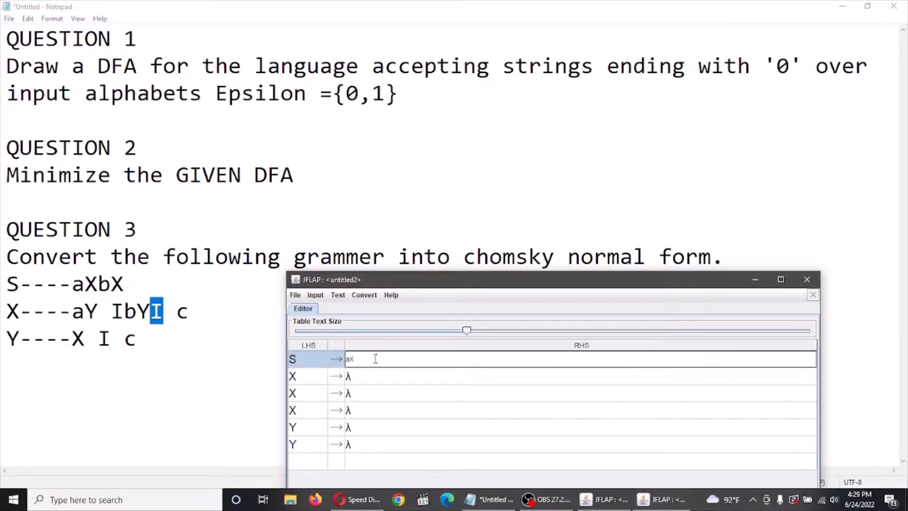
{"action": "type", "text": "B"}
{"action": "key", "text": "BackSpace"}
{"action": "key", "text": "Return"}
{"action": "type", "text": "B"}
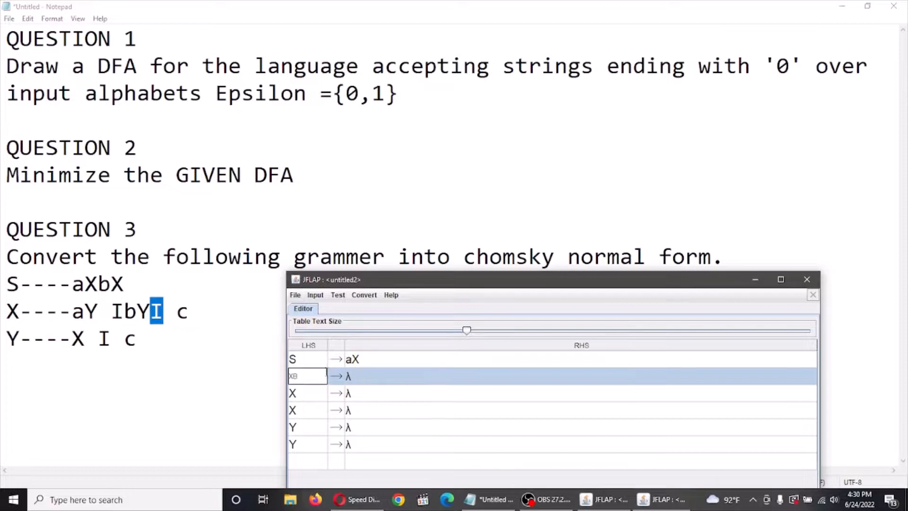
{"action": "key", "text": "BackSpace"}
Append bX to S's right-hand side so the production reads S → aXbX
{"action": "left_click", "coordinate": [370, 360]}
{"action": "left_click", "coordinate": [369, 359]}
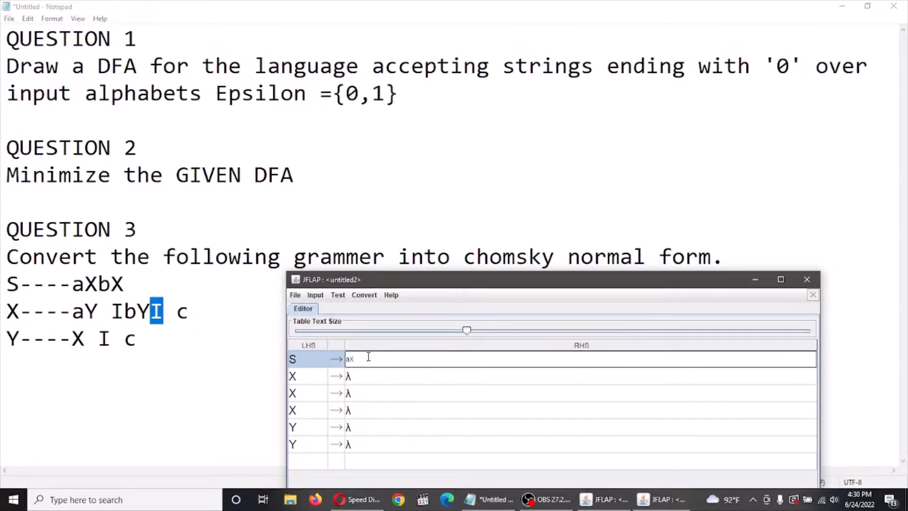
{"action": "type", "text": "B"}
{"action": "key", "text": "BackSpace"}
{"action": "type", "text": "bX"}
Enter aY, bY and c as the right-hand sides of the three X productions, in that order
{"action": "left_click", "coordinate": [360, 377]}
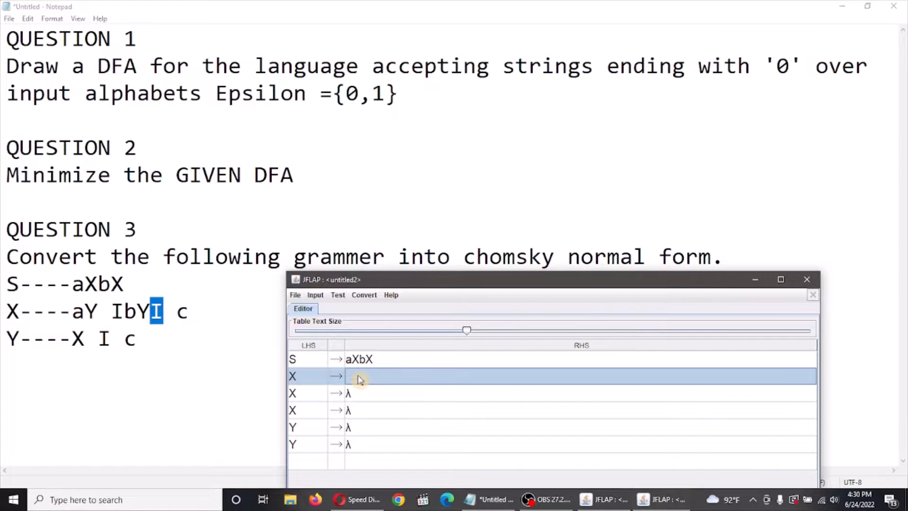
{"action": "left_click", "coordinate": [360, 377]}
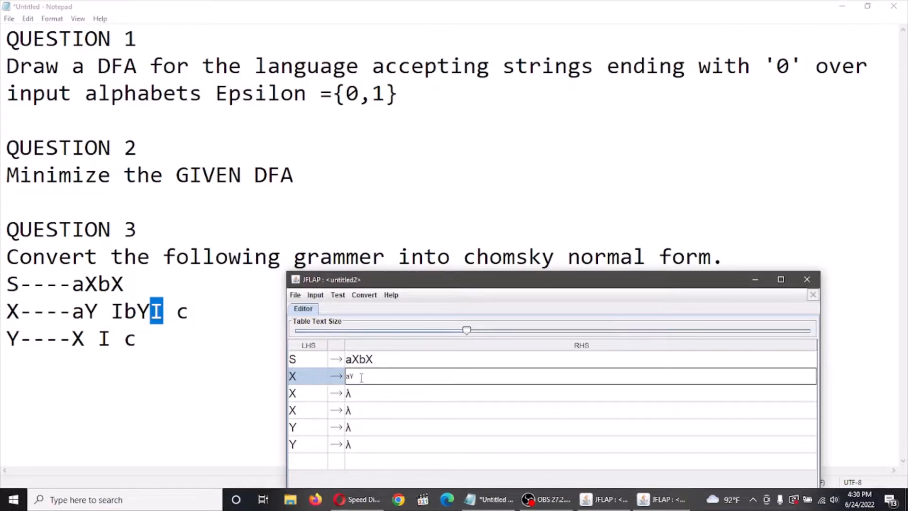
{"action": "left_click", "coordinate": [357, 393]}
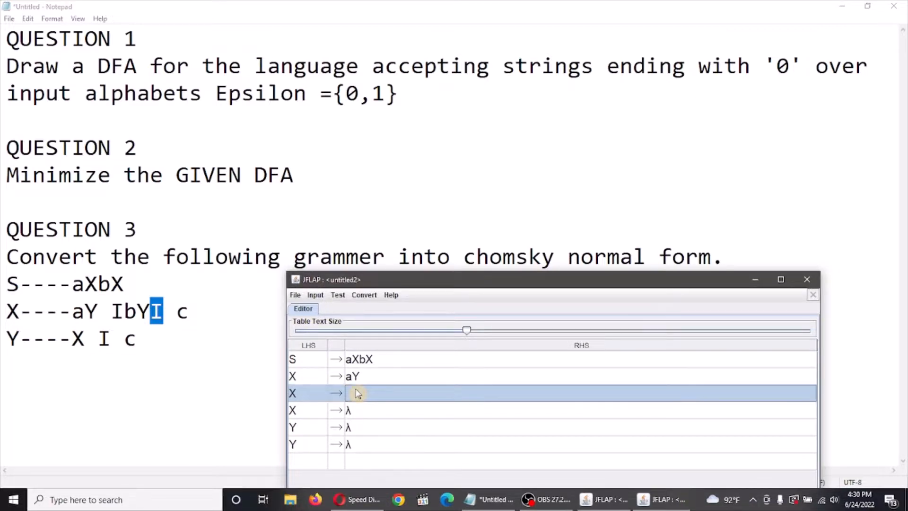
{"action": "left_click", "coordinate": [357, 392]}
{"action": "type", "text": "b"}
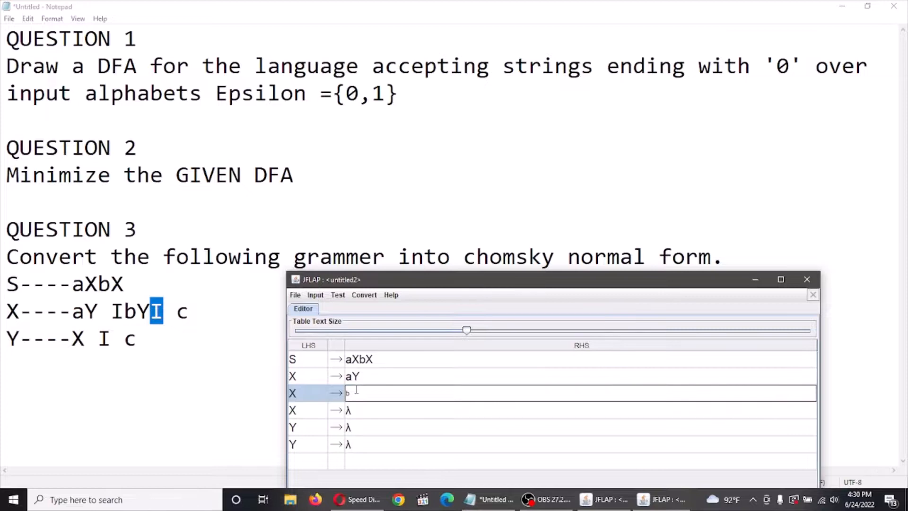
{"action": "type", "text": "Y"}
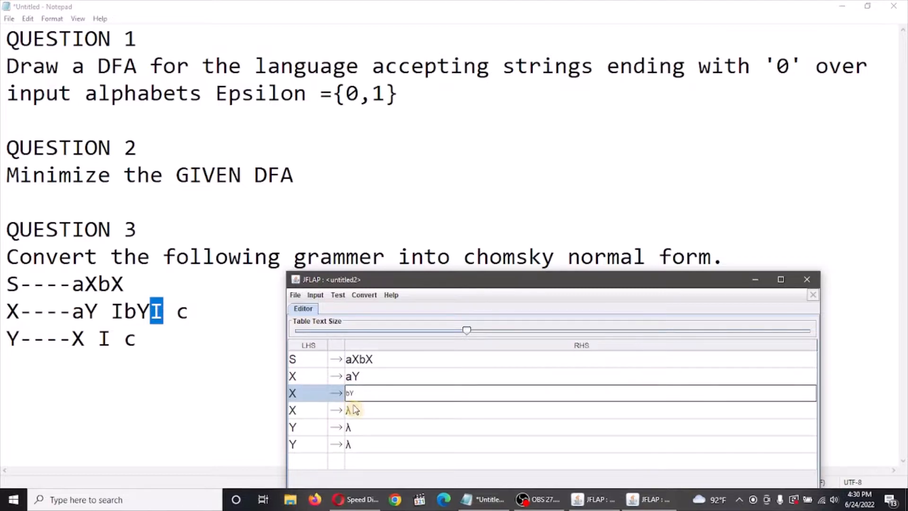
{"action": "left_click", "coordinate": [356, 409]}
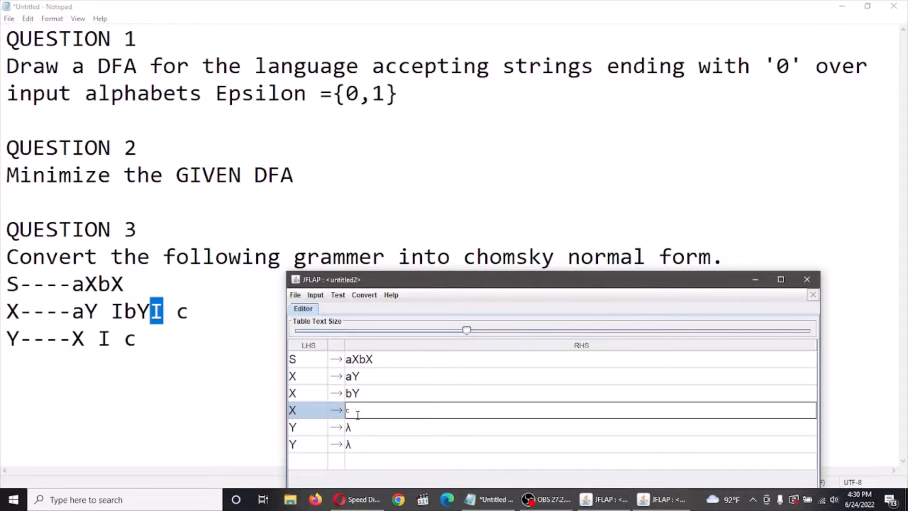
Enter X and c as the right-hand sides of the two Y productions, in that order
{"action": "left_click", "coordinate": [364, 429]}
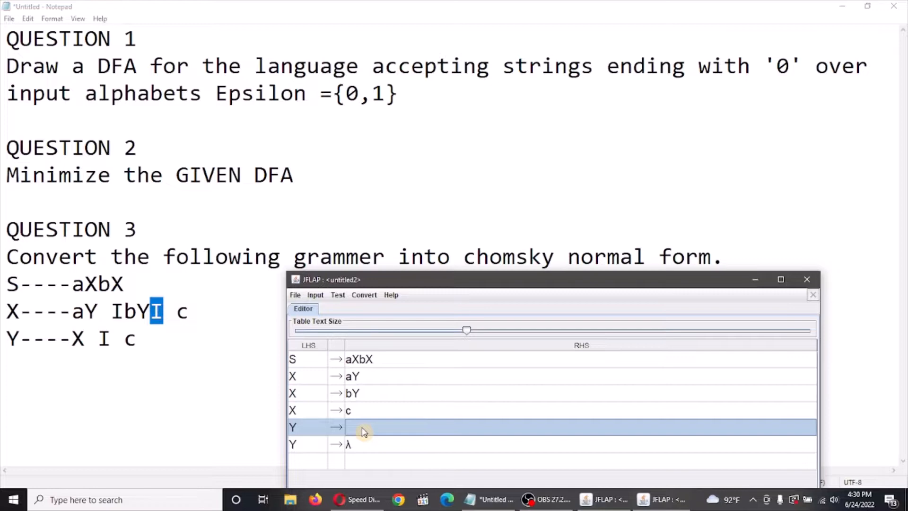
{"action": "left_click", "coordinate": [363, 429]}
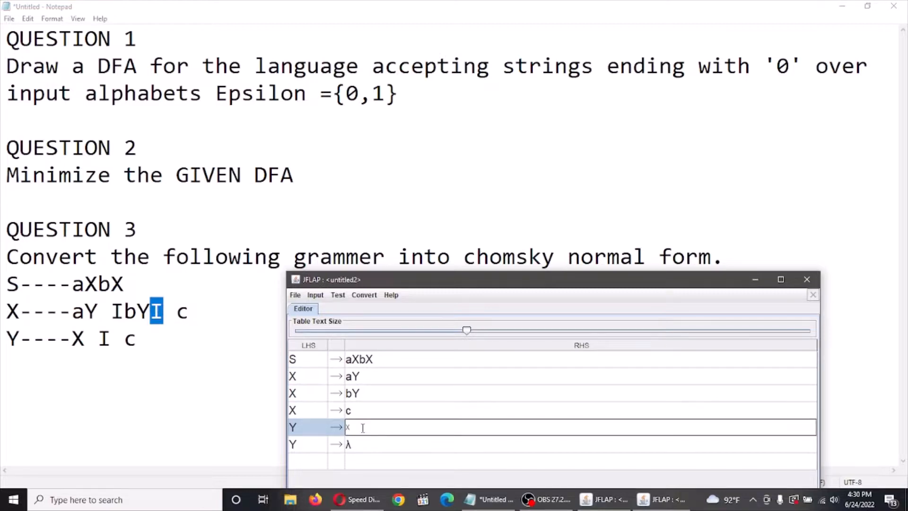
{"action": "left_click", "coordinate": [371, 442]}
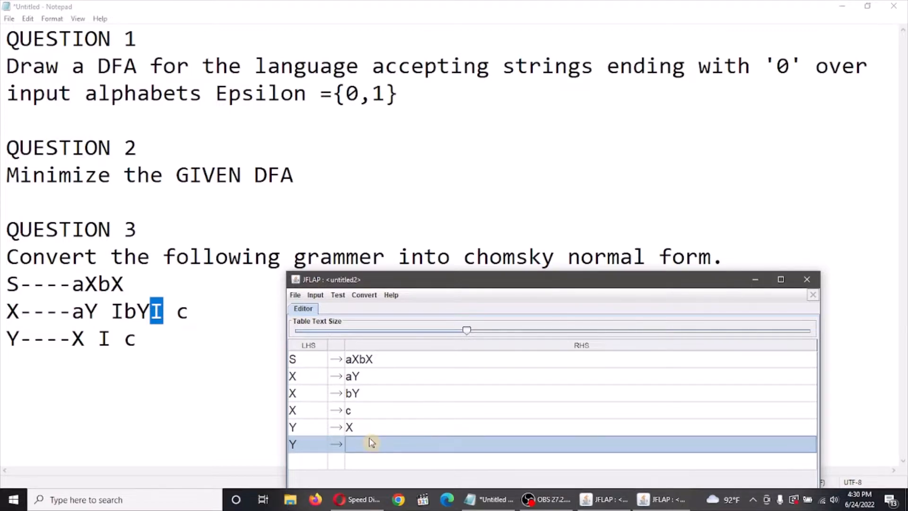
{"action": "left_click", "coordinate": [372, 442]}
{"action": "type", "text": "c"}
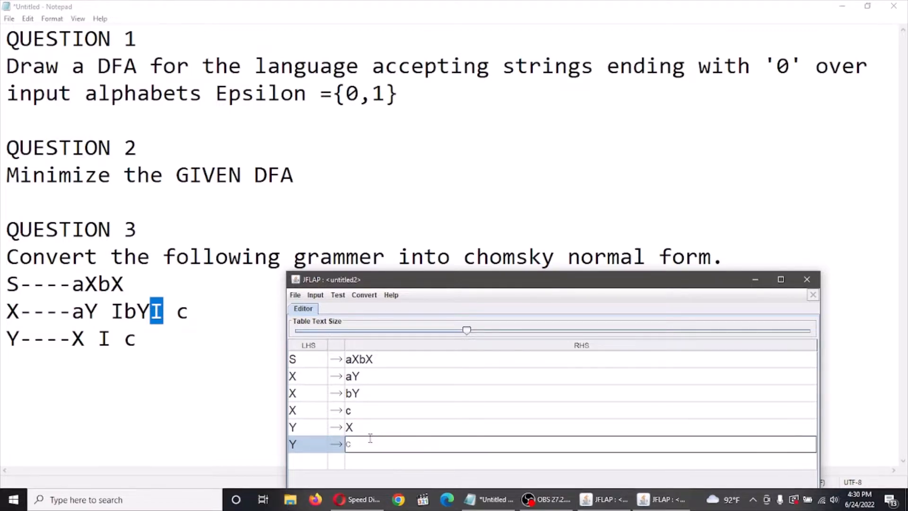
Reposition the grammar editor window higher over the question text so its full production table fits on screen
{"action": "left_click_drag", "start_coordinate": [416, 280], "coordinate": [413, 179]}
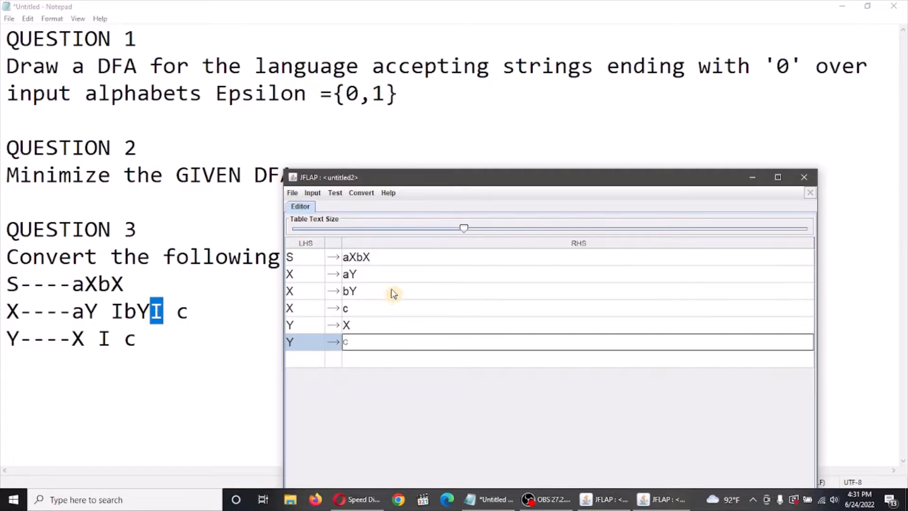
{"action": "left_click_drag", "start_coordinate": [701, 183], "coordinate": [696, 177]}
{"action": "left_click", "coordinate": [663, 146]}
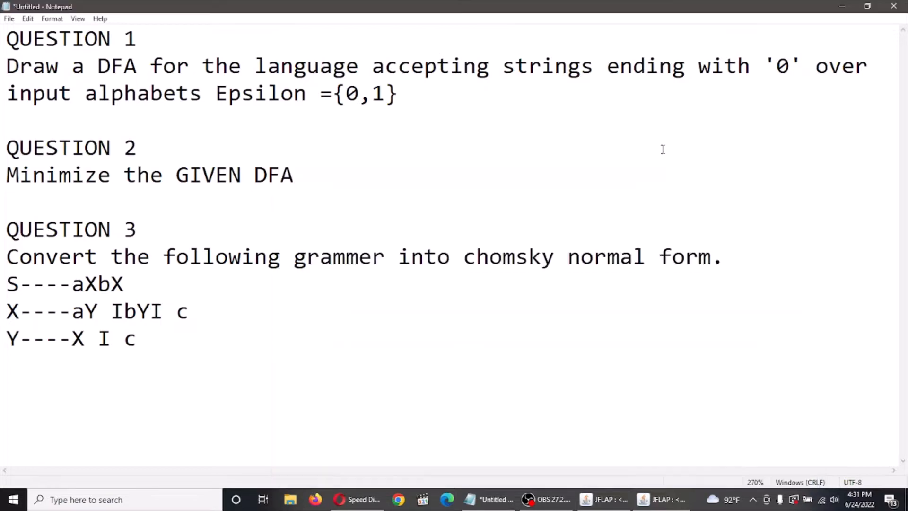
{"action": "left_click", "coordinate": [663, 500]}
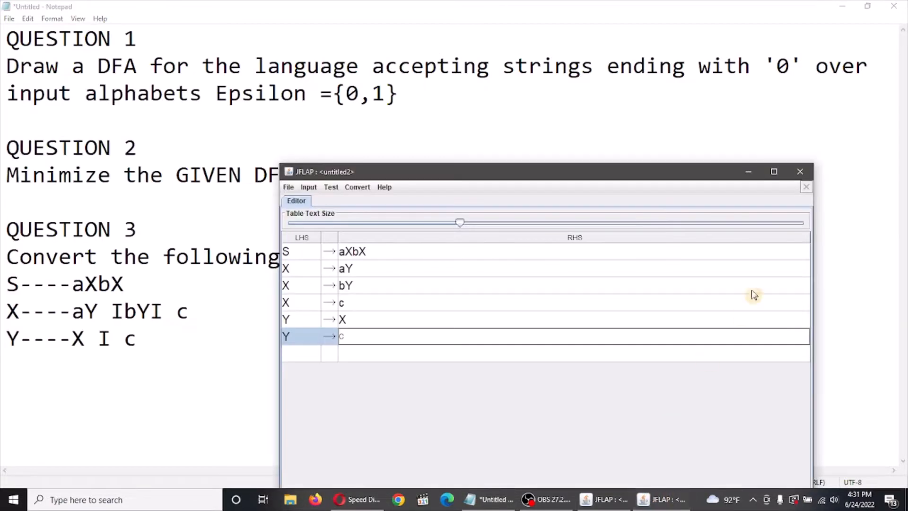
{"action": "left_click_drag", "start_coordinate": [698, 175], "coordinate": [592, 72]}
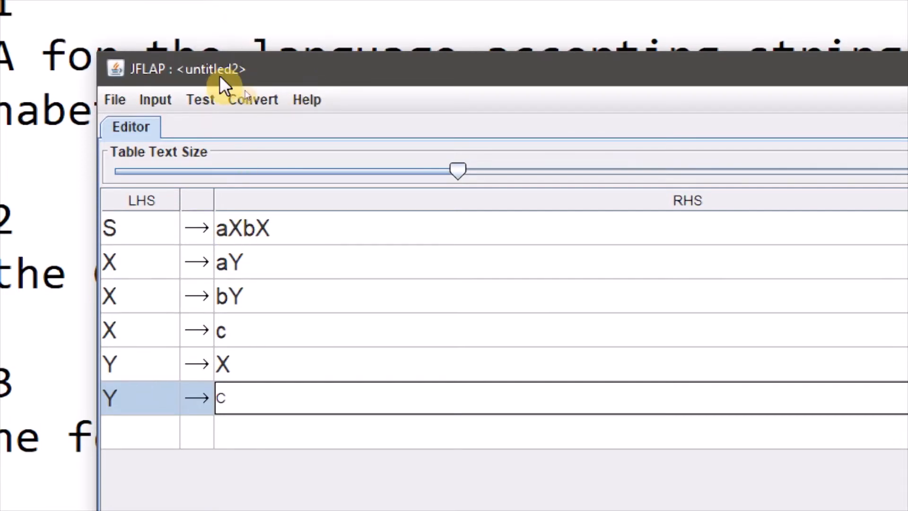
Start Transform Grammar on the entered productions and complete all unit removal steps at once
{"action": "left_click", "coordinate": [241, 103]}
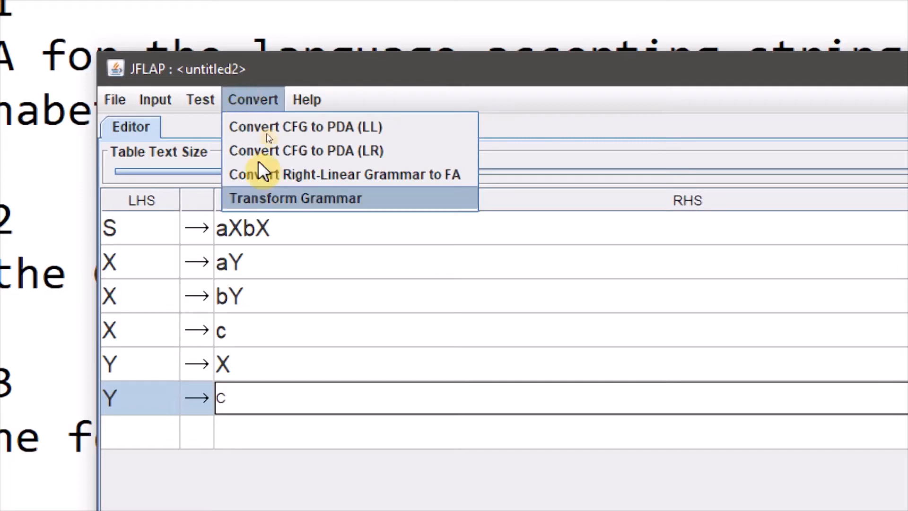
{"action": "left_click", "coordinate": [279, 204]}
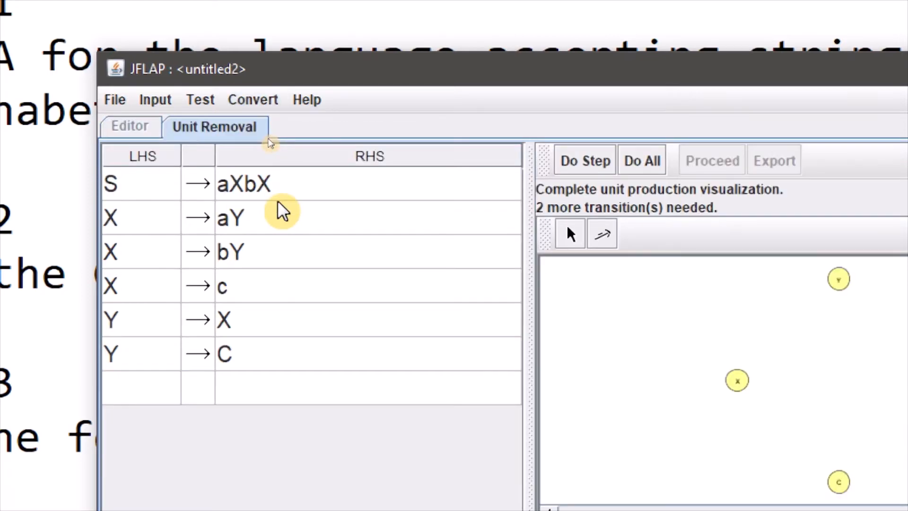
{"action": "left_click", "coordinate": [635, 164]}
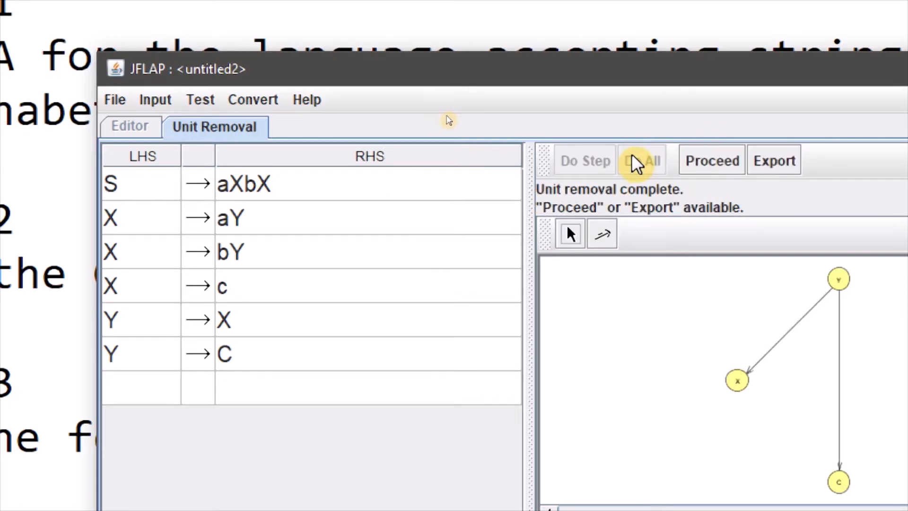
Proceed to the Chomsky converter and convert all the productions into Chomsky normal form at once
{"action": "left_click", "coordinate": [705, 163]}
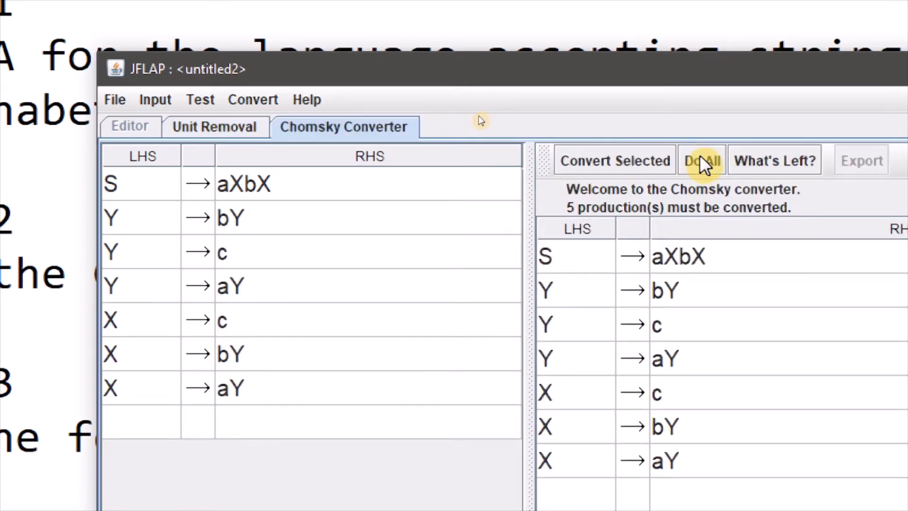
{"action": "left_click", "coordinate": [695, 161]}
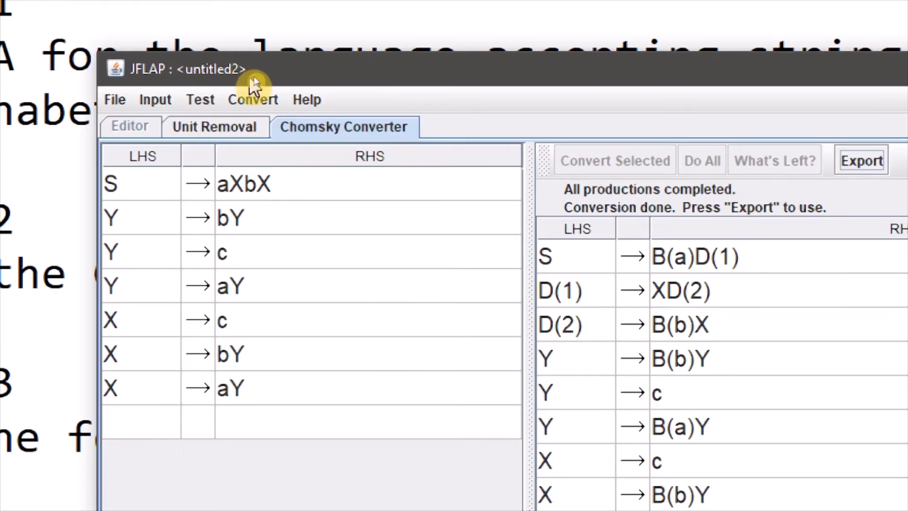
{"action": "key", "text": "super+minus"}
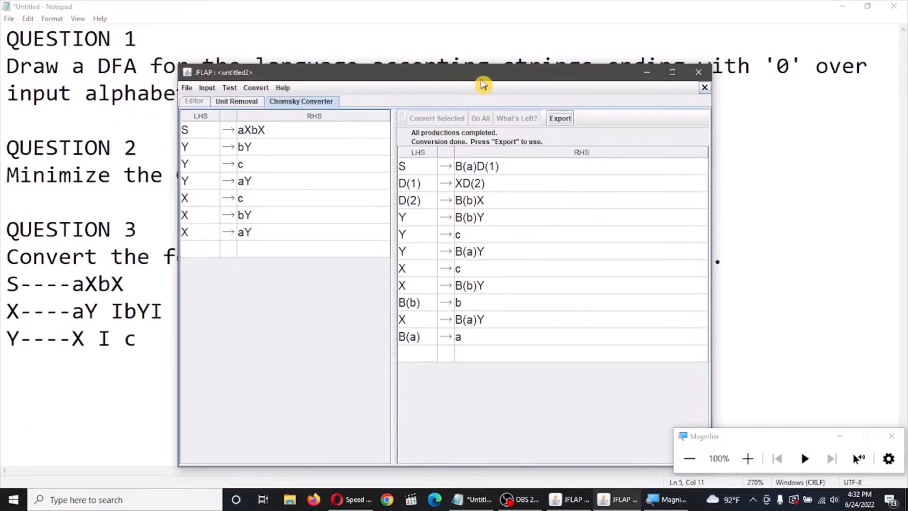
Move and resize the converter window to compare Question 3's grammar text with the full list of converted productions
{"action": "left_click_drag", "start_coordinate": [483, 79], "coordinate": [472, 45]}
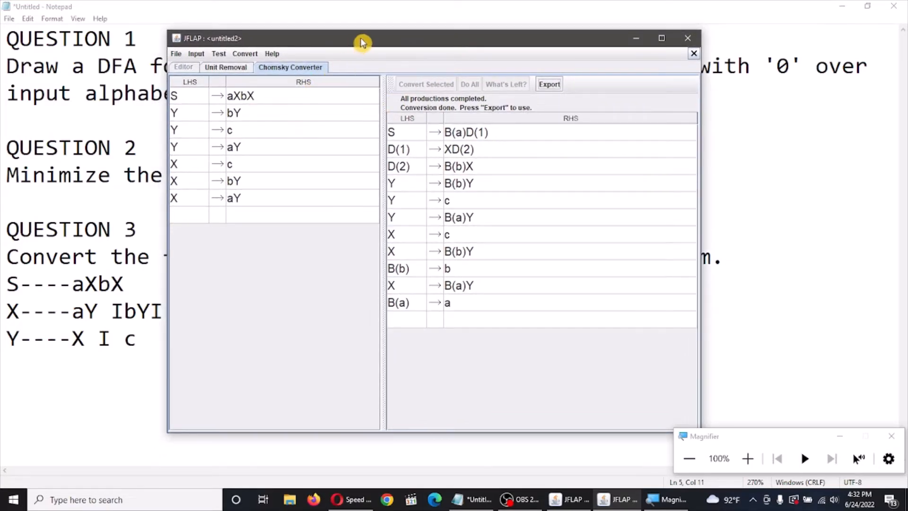
{"action": "left_click_drag", "start_coordinate": [372, 30], "coordinate": [371, 315]}
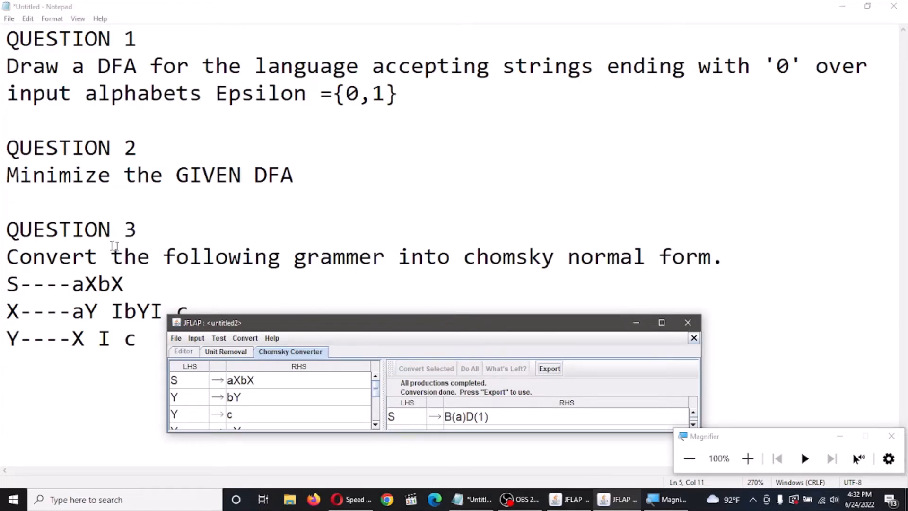
{"action": "left_click_drag", "start_coordinate": [278, 330], "coordinate": [381, 120]}
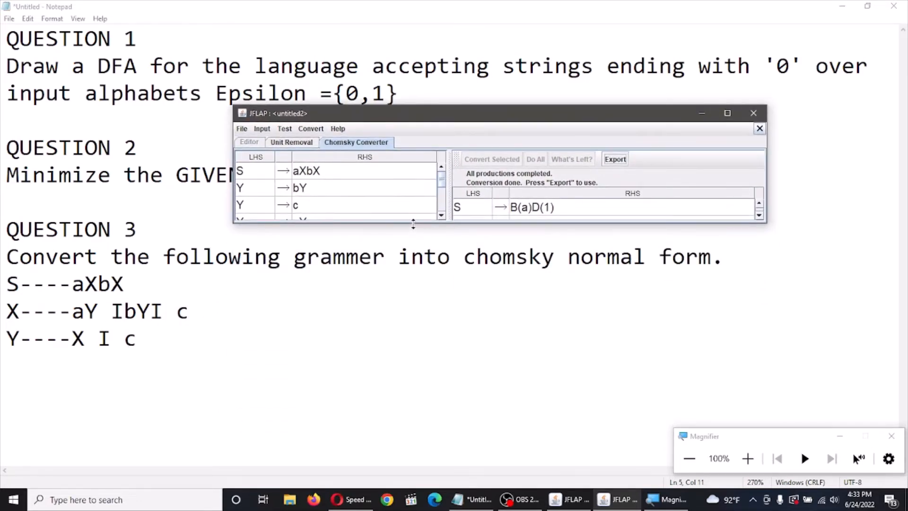
{"action": "left_click_drag", "start_coordinate": [413, 224], "coordinate": [414, 447]}
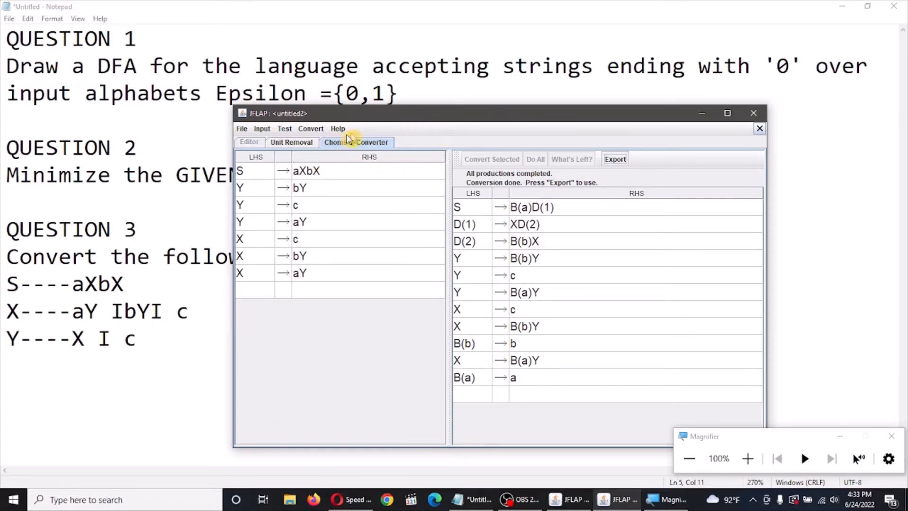
Review the unit removal stage, return to the Chomsky normal form result, and close Magnifier
{"action": "left_click", "coordinate": [287, 142]}
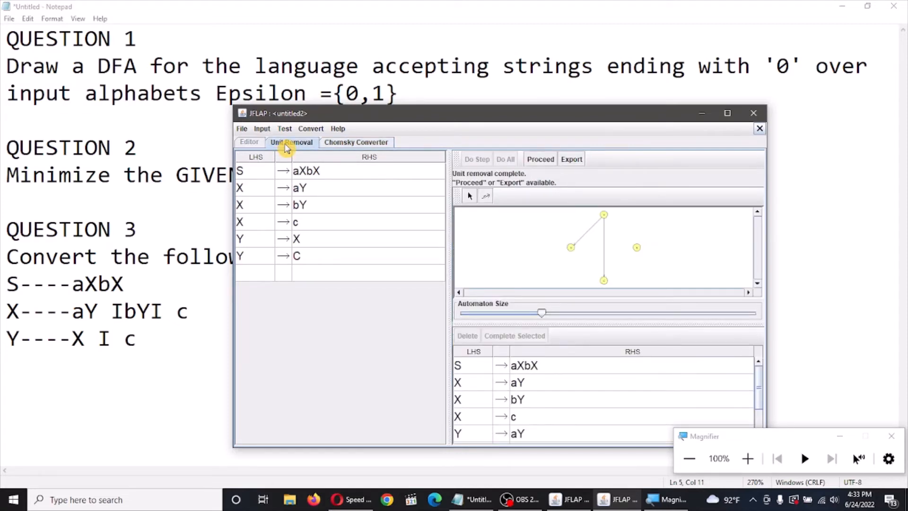
{"action": "left_click", "coordinate": [372, 143]}
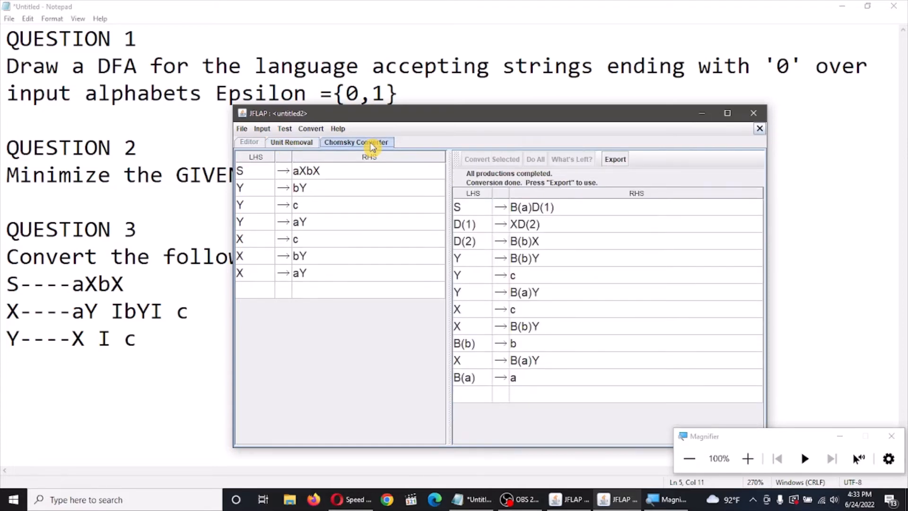
{"action": "left_click", "coordinate": [886, 438]}
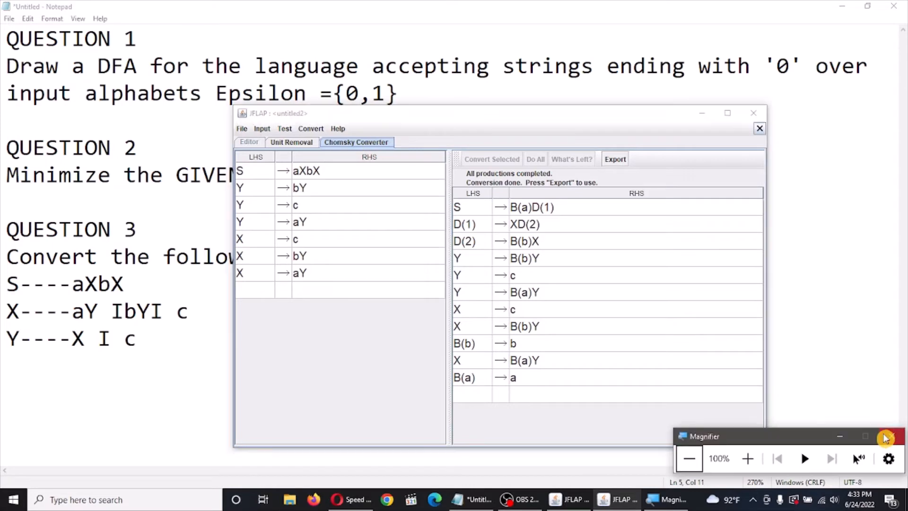